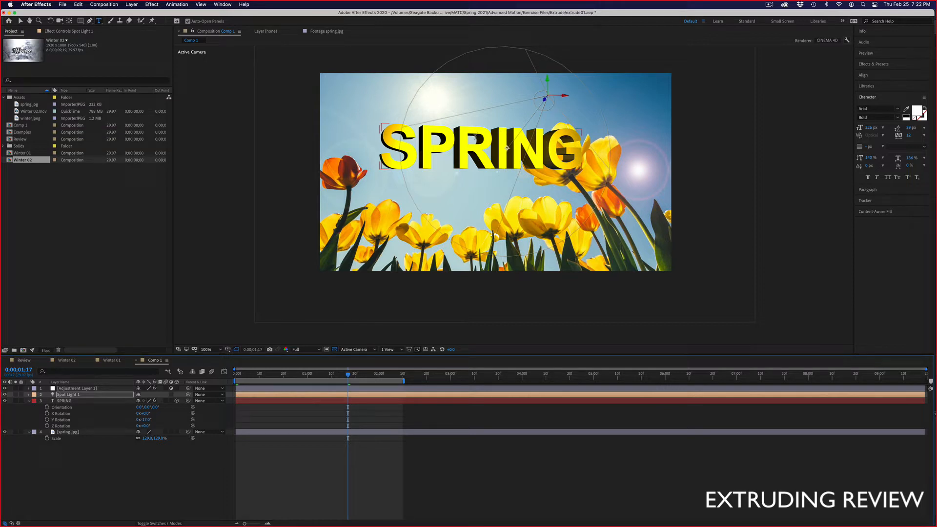
# Try Arial Black and Ayuthaya on the SPRING text at 0;00;01;12 and set its font to Bebas Kai
pyautogui.moveTo(338, 375)
pyautogui.mouseDown()
pyautogui.moveTo(296, 374)
pyautogui.moveTo(336, 375)
pyautogui.mouseUp()
pyautogui.click(484, 145)
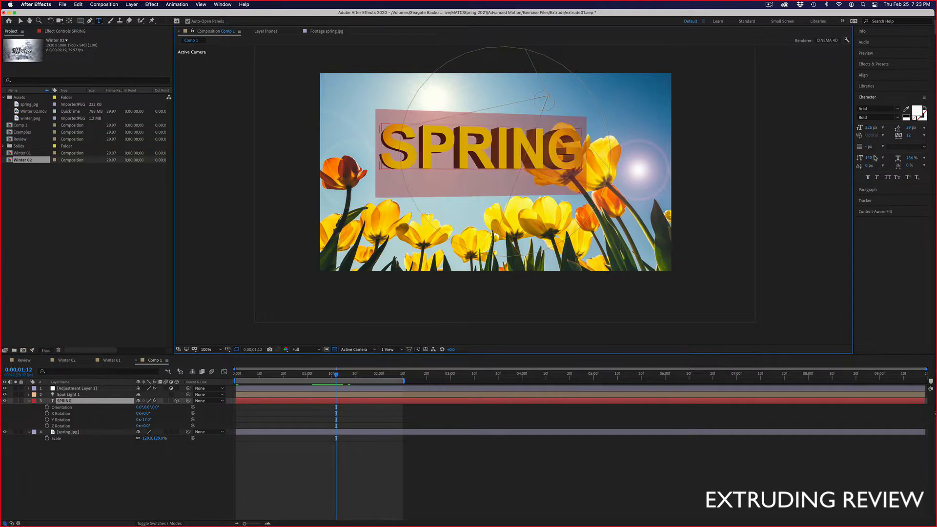
pyautogui.click(898, 108)
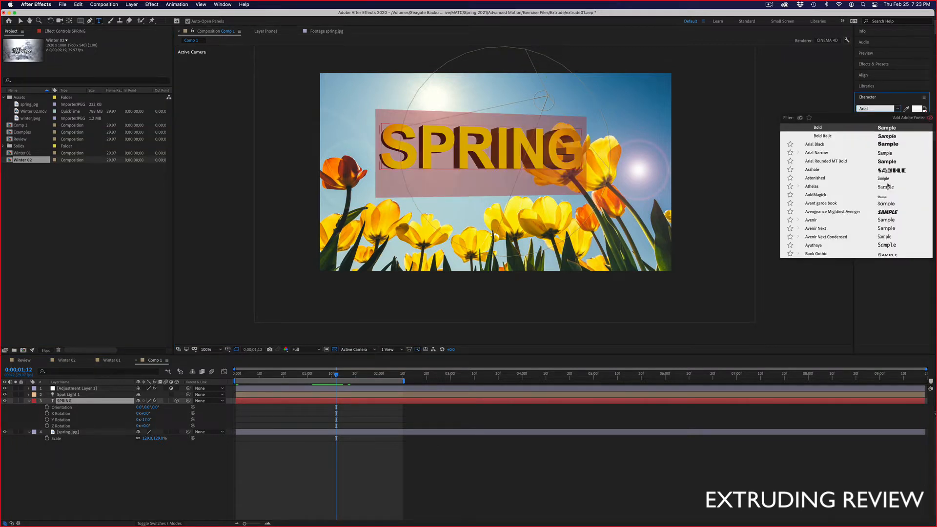
pyautogui.click(887, 145)
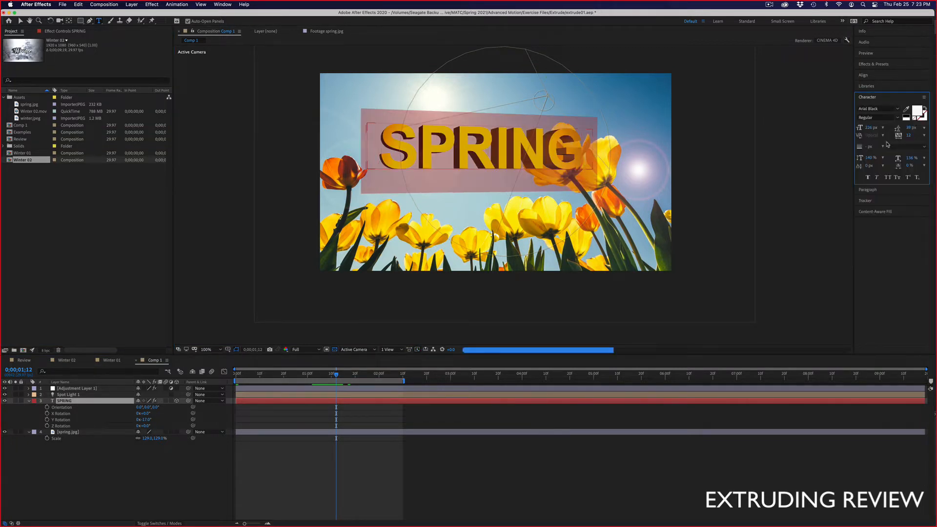
pyautogui.click(898, 109)
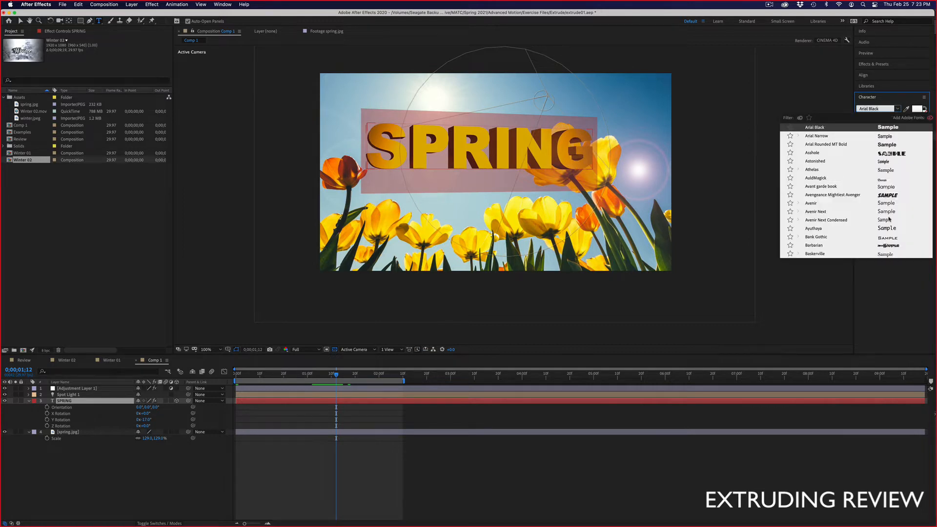
pyautogui.click(881, 230)
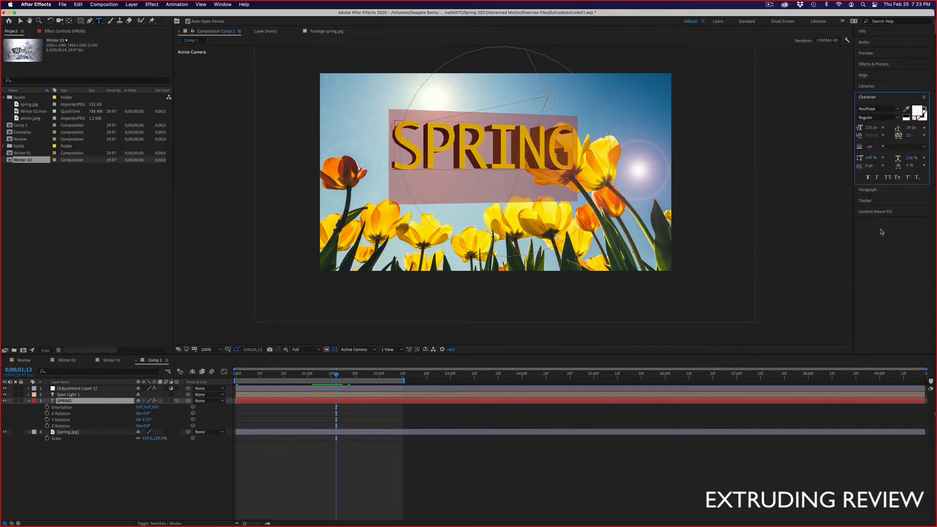
pyautogui.click(898, 110)
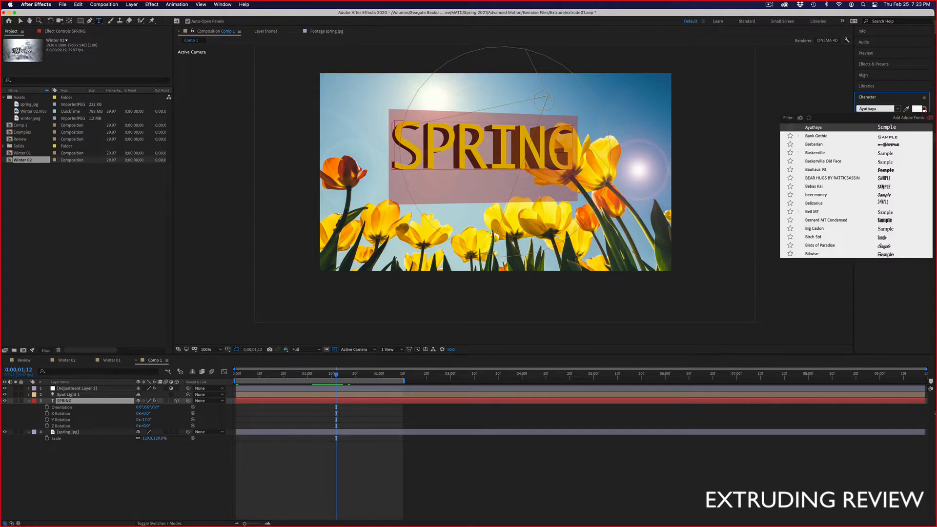
pyautogui.click(882, 186)
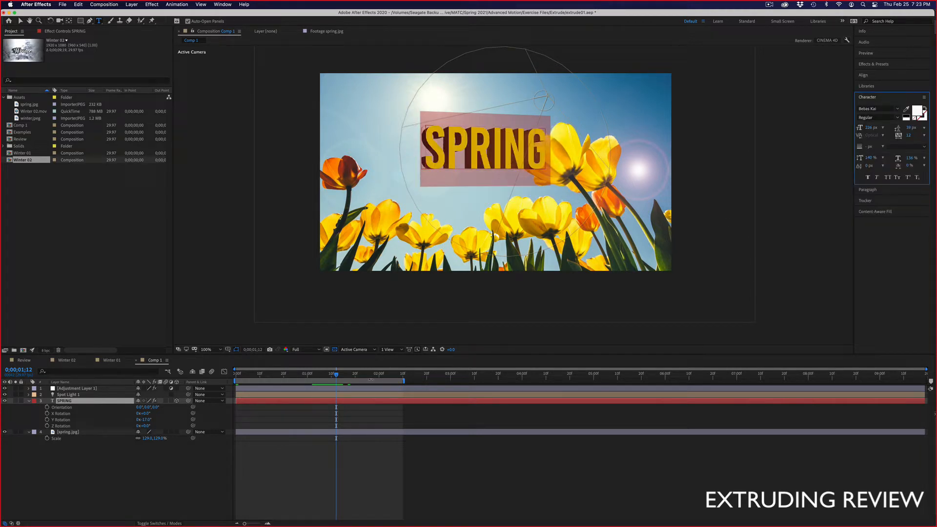
pyautogui.click(453, 176)
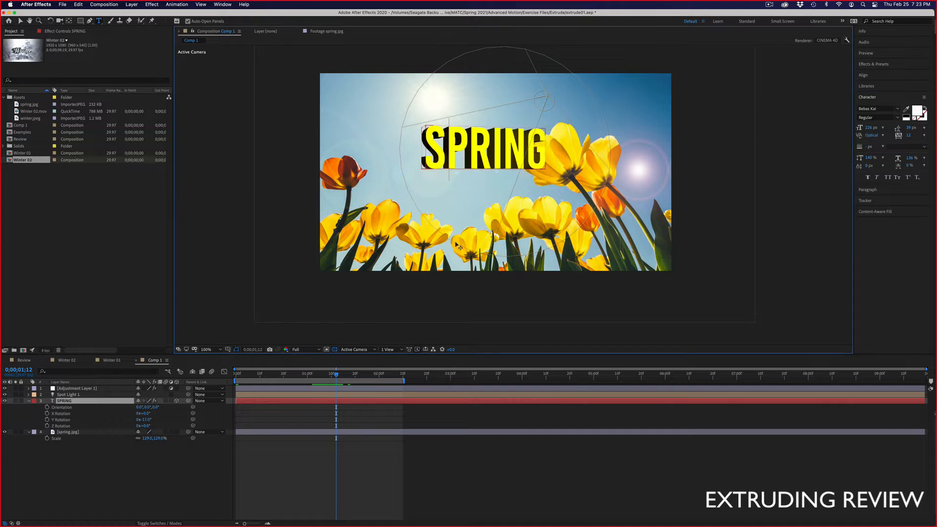
pyautogui.click(481, 443)
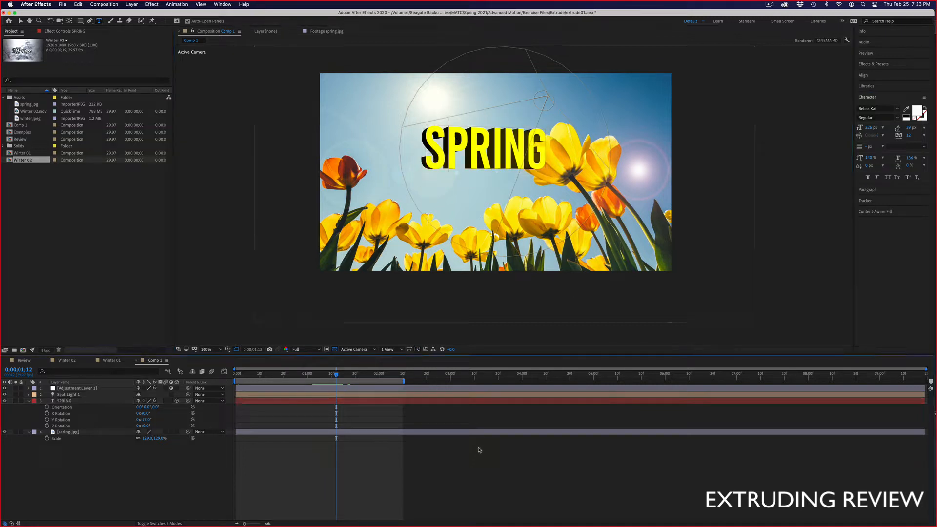
# Switch to Illustrator and duplicate the upper lowercase "spring" text into the empty middle of the artboard
pyautogui.moveTo(432, 525)
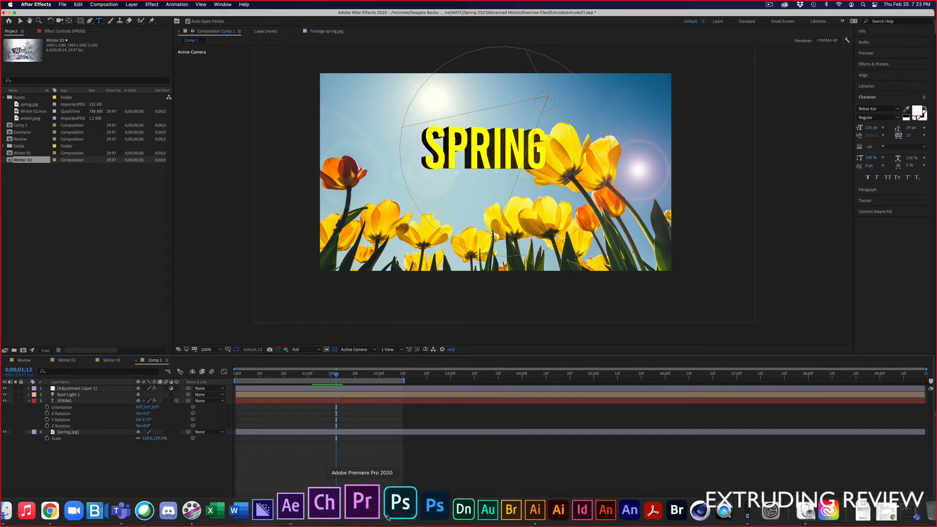
pyautogui.click(505, 500)
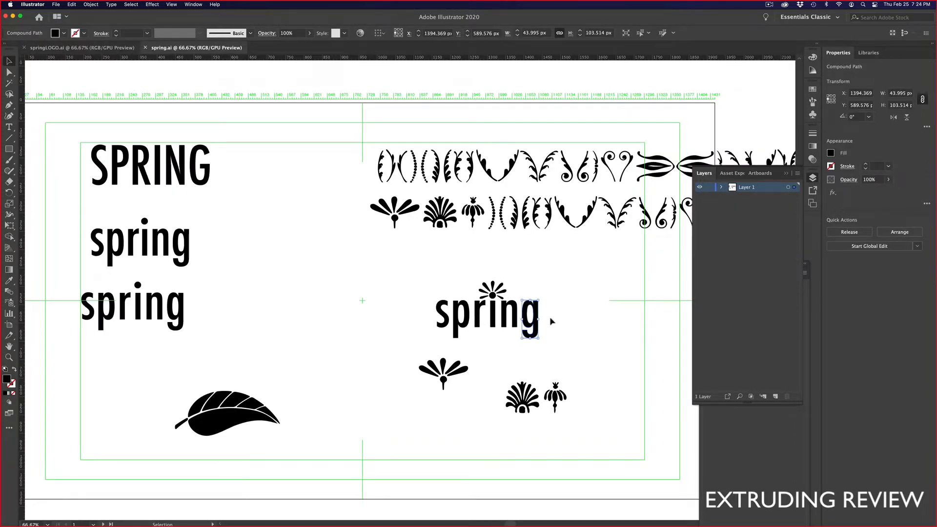
pyautogui.click(177, 243)
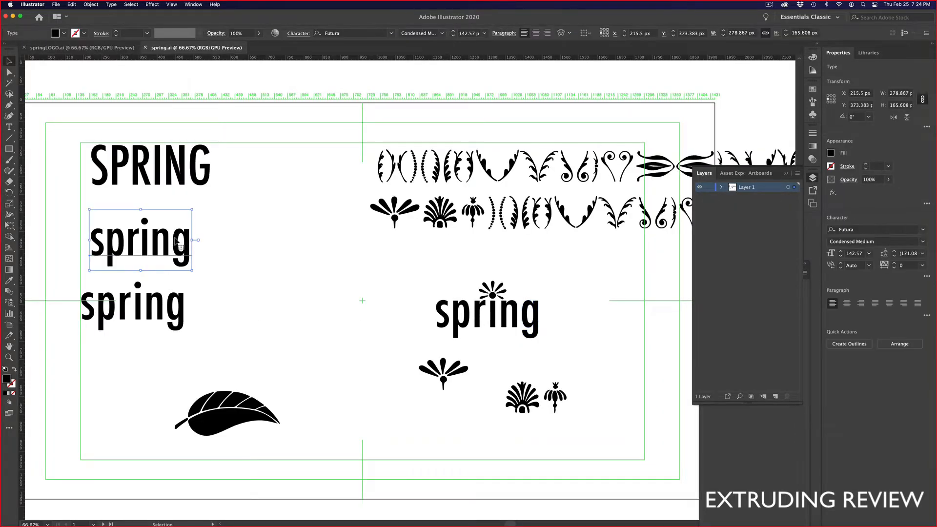
pyautogui.moveTo(177, 240); pyautogui.dragTo(342, 295)
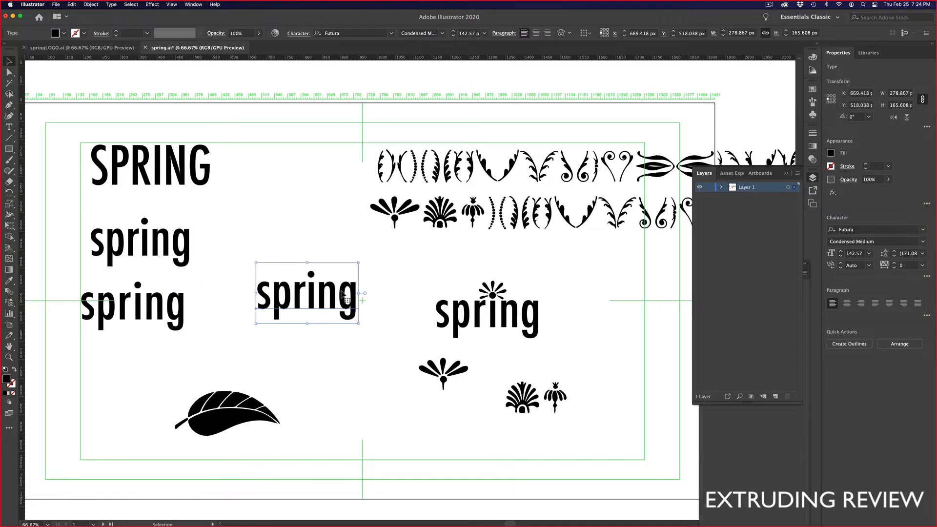
# Set the tracking of the duplicated "spring" text to 18
pyautogui.doubleClick(343, 298)
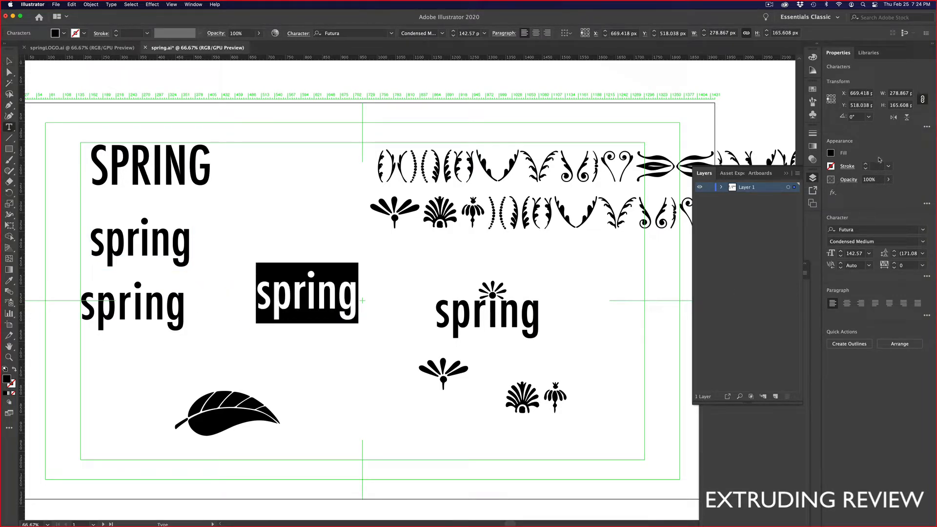
pyautogui.click(895, 264)
pyautogui.click(895, 263)
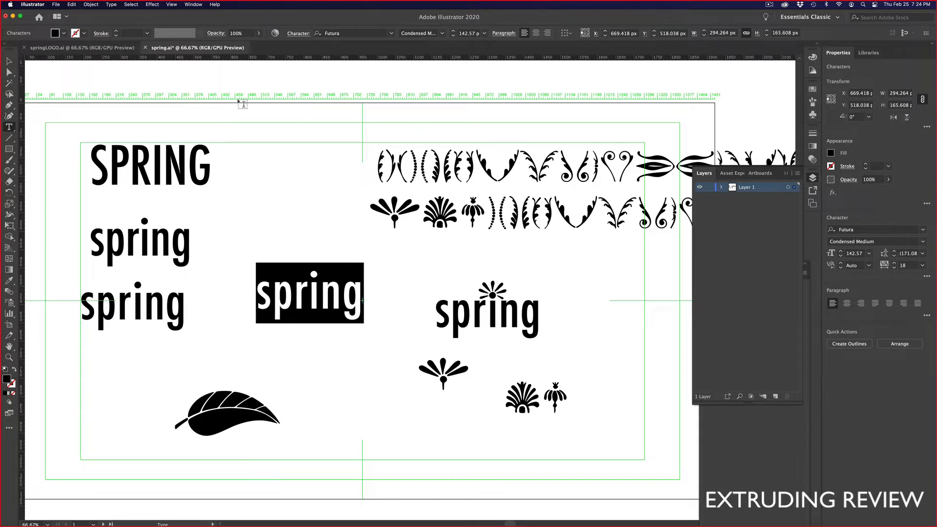
# Convert the duplicated "spring" text to outlines and inspect the anchor points of its letters
pyautogui.click(9, 61)
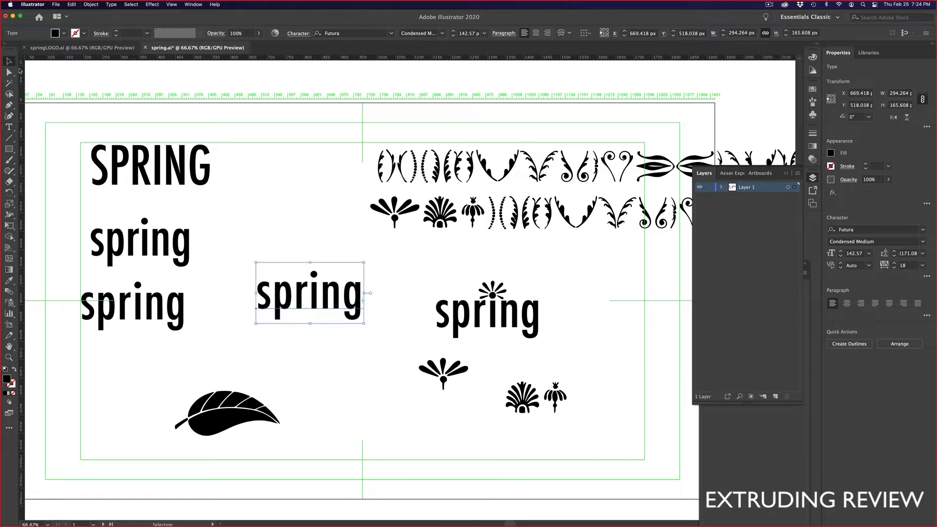
pyautogui.rightClick(310, 302)
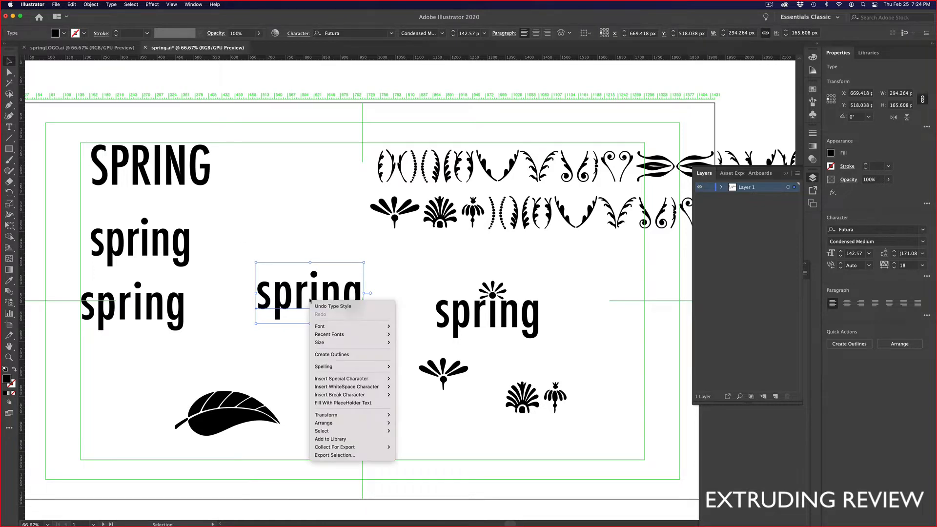
pyautogui.click(328, 359)
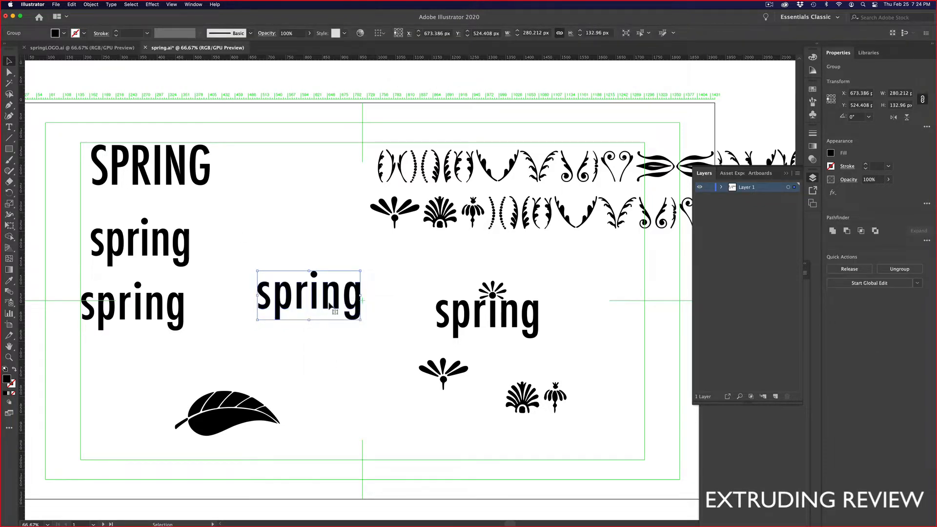
pyautogui.press('super+equal')
pyautogui.press('super+equal')
pyautogui.press('super+equal')
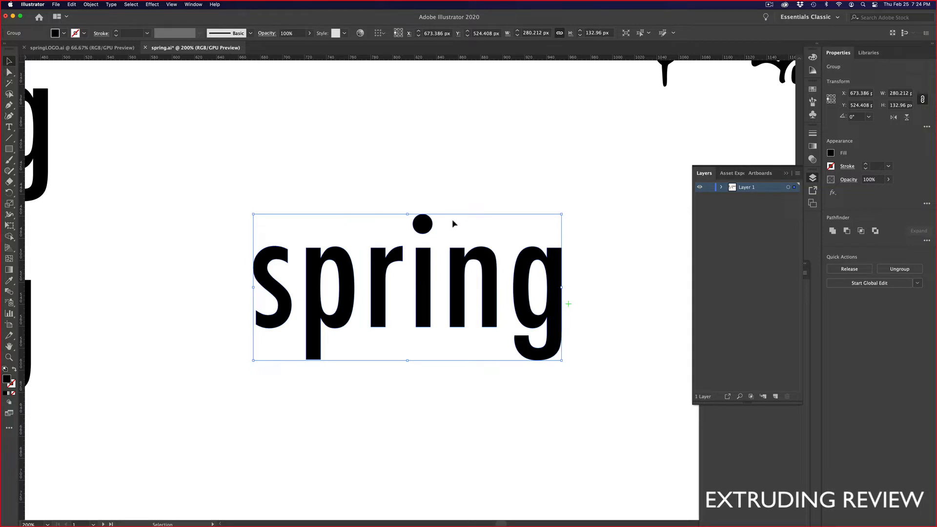
pyautogui.press('a')
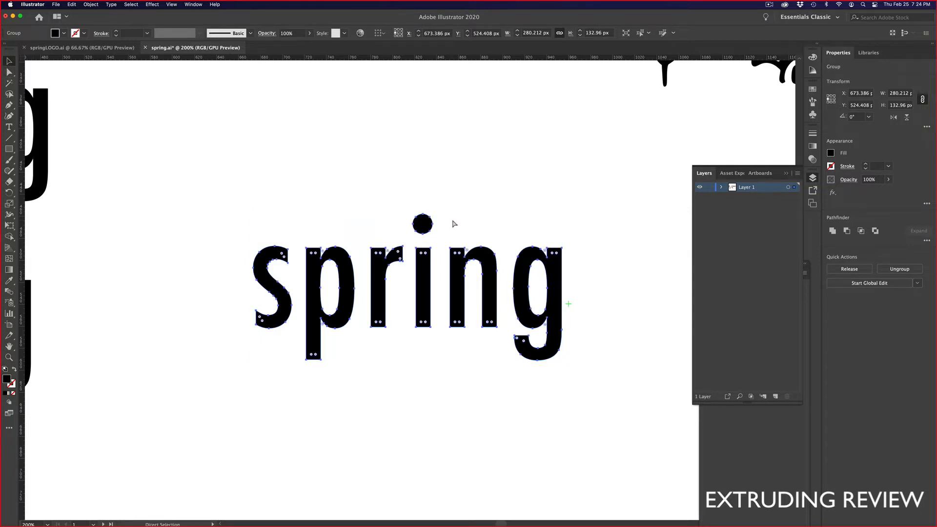
pyautogui.press('super+minus')
pyautogui.press('v')
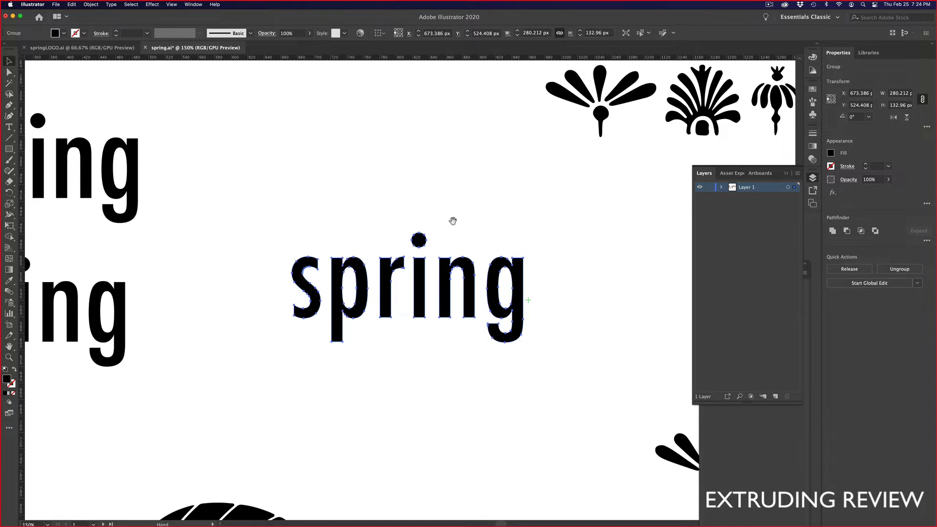
pyautogui.moveTo(452, 219); pyautogui.dragTo(327, 224)
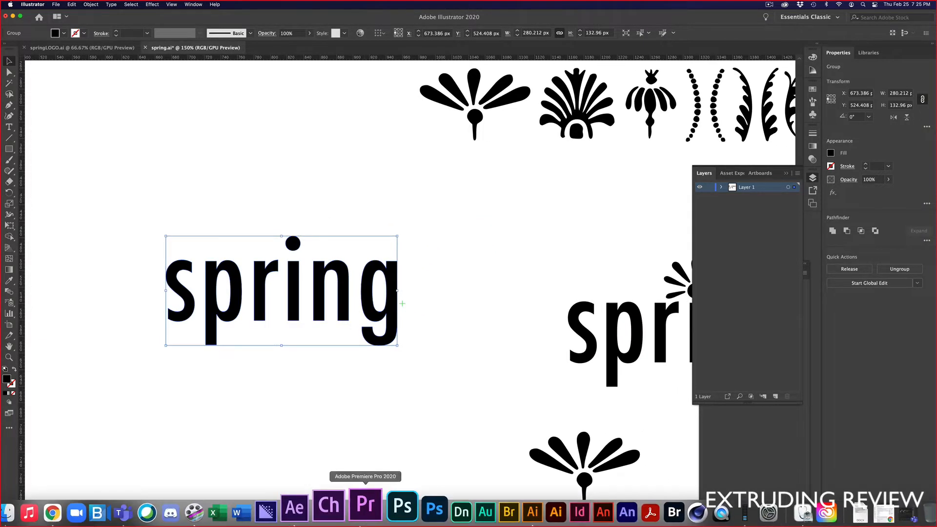
# Switch to After Effects and create a new composition, Comp 2, with the HDTV 1080 24 preset
pyautogui.click(324, 491)
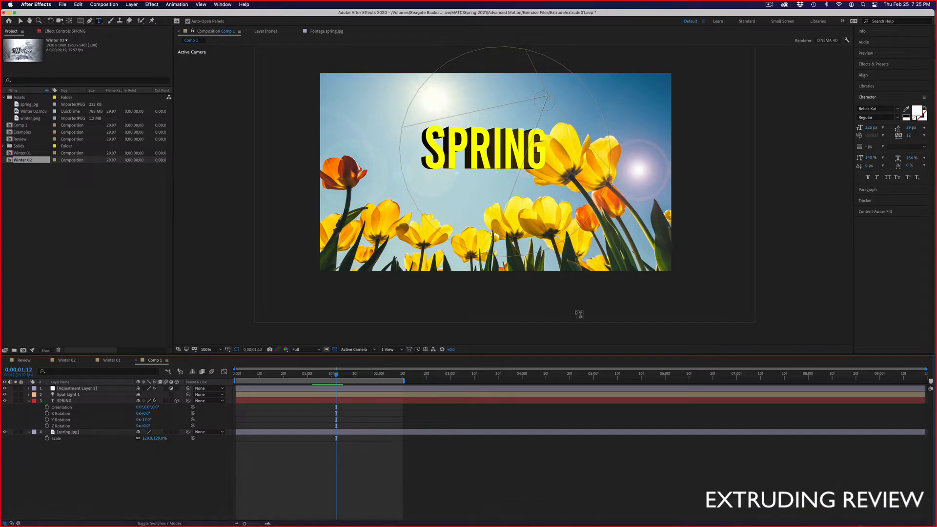
pyautogui.click(23, 350)
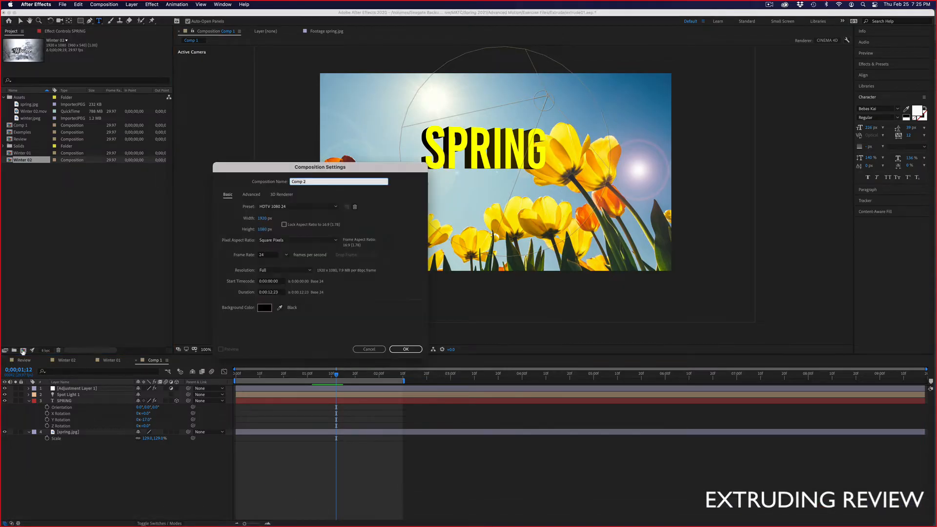
pyautogui.click(406, 349)
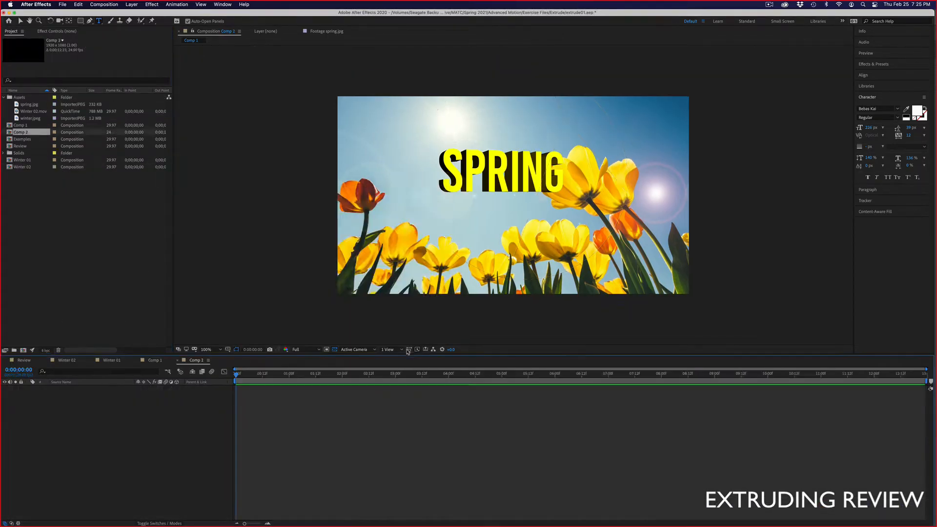
# Add the text "TEXT" in Bernard MT Condensed and set its fill color to bright red
pyautogui.press('super+v')
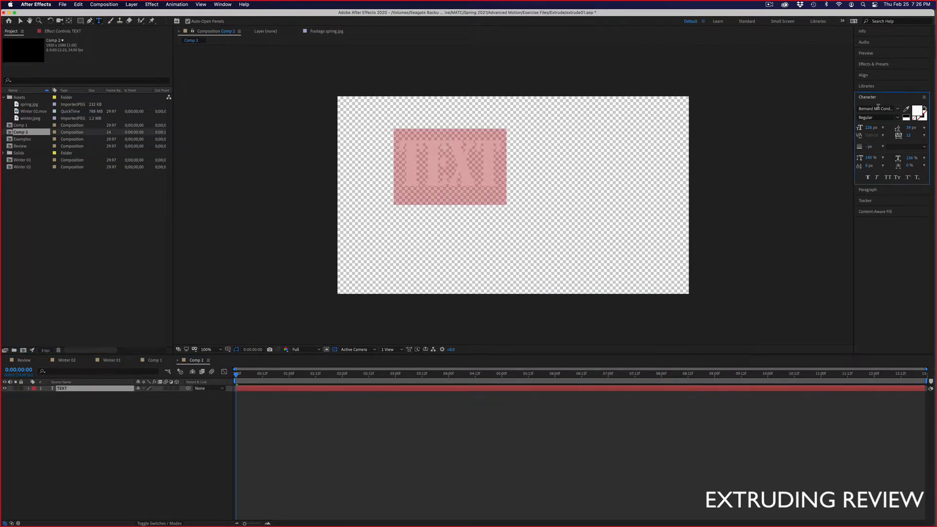
pyautogui.click(917, 112)
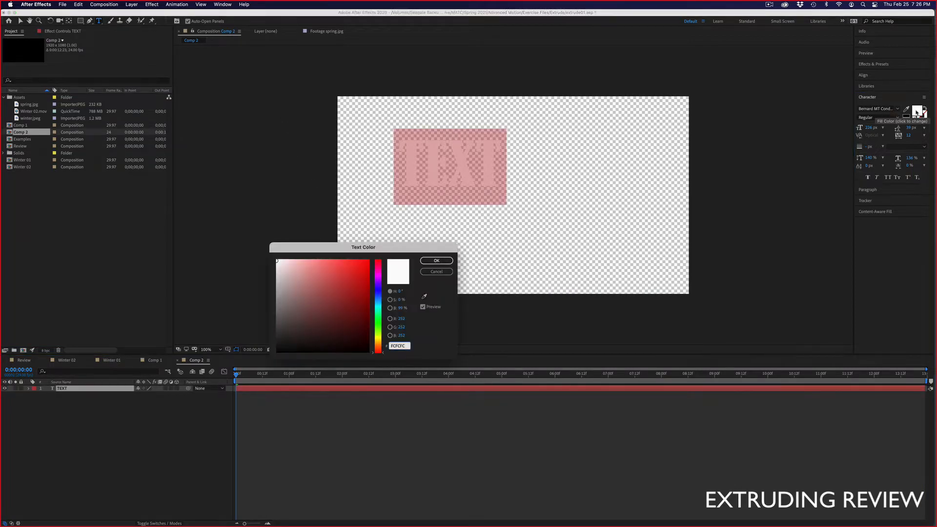
pyautogui.click(366, 264)
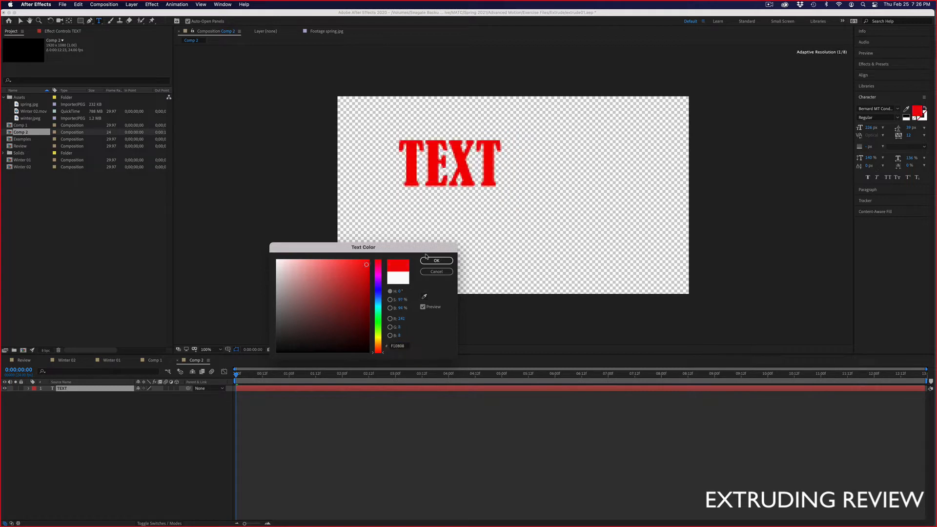
pyautogui.click(437, 261)
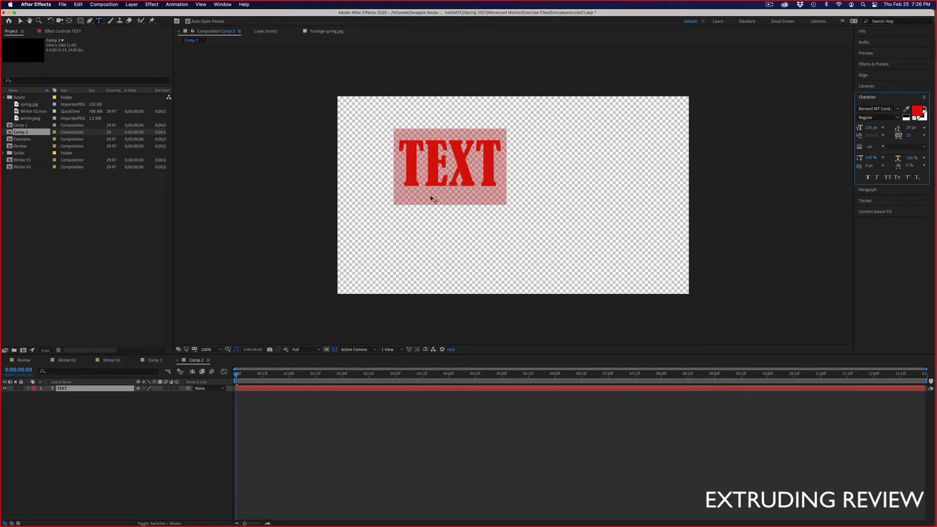
# Enlarge the red text to span most of the frame's width and center it horizontally in the composition
pyautogui.click(20, 21)
pyautogui.moveTo(503, 187); pyautogui.dragTo(577, 219)
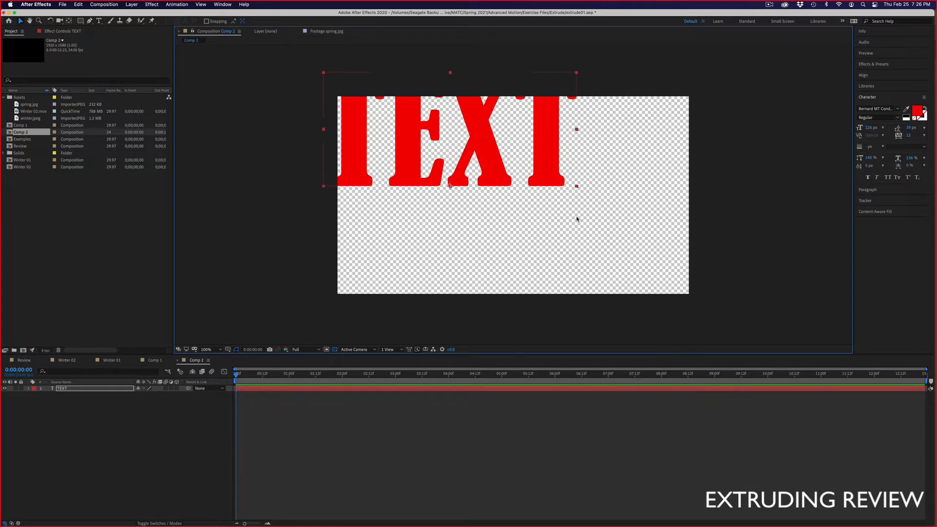
pyautogui.moveTo(554, 181); pyautogui.dragTo(588, 200)
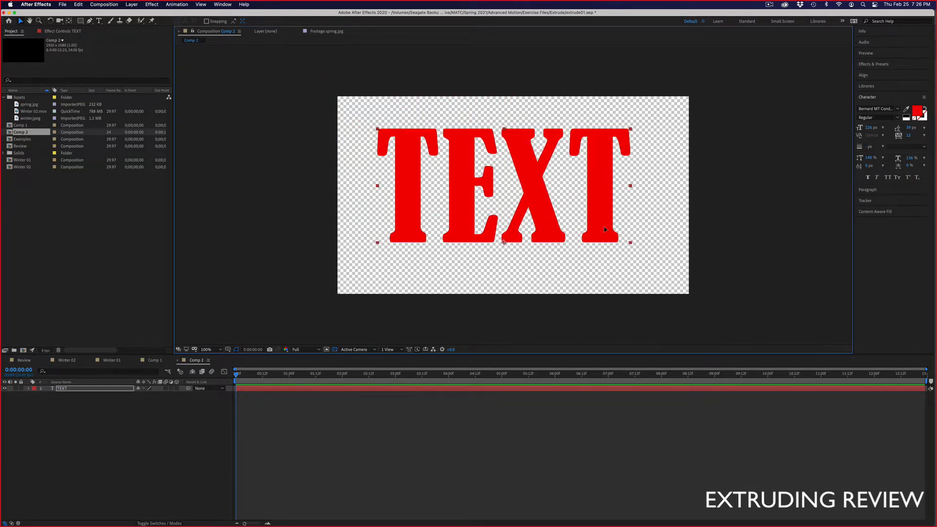
pyautogui.click(232, 85)
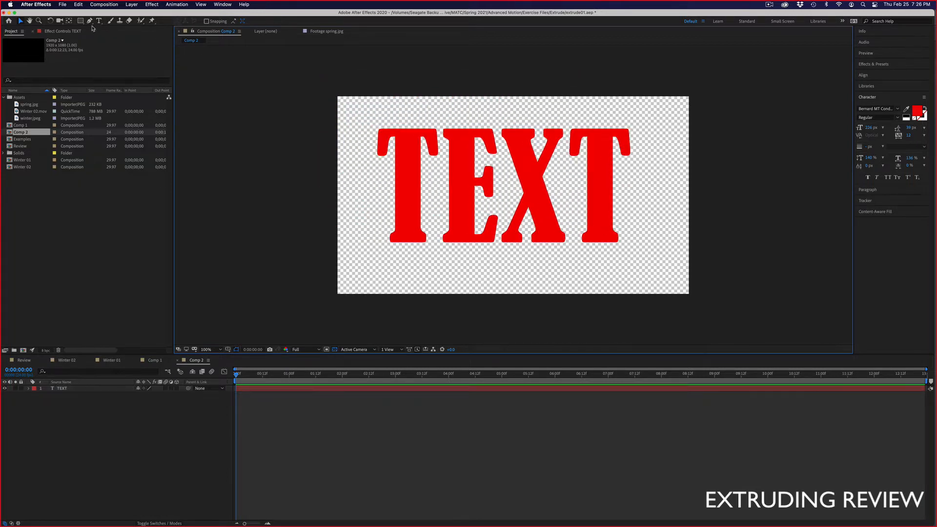
# Draw a small green star in the frame's lower-left corner as a separate shape layer, and select the TEXT layer
pyautogui.click(80, 21)
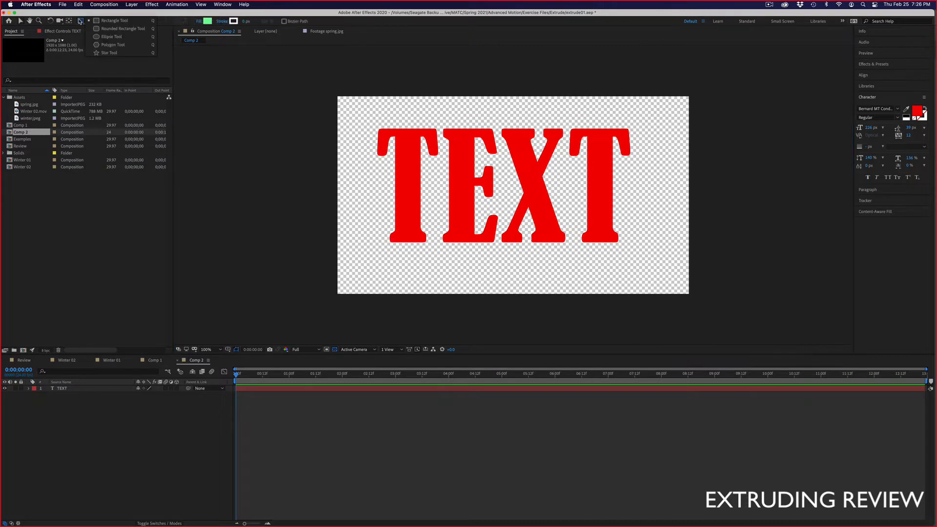
pyautogui.click(109, 53)
pyautogui.moveTo(363, 273); pyautogui.dragTo(364, 250)
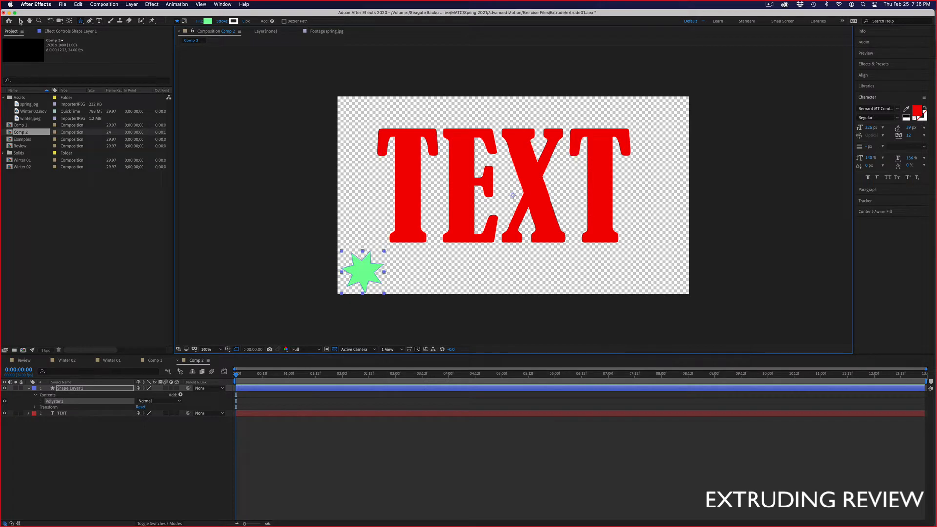
pyautogui.click(20, 21)
pyautogui.click(598, 161)
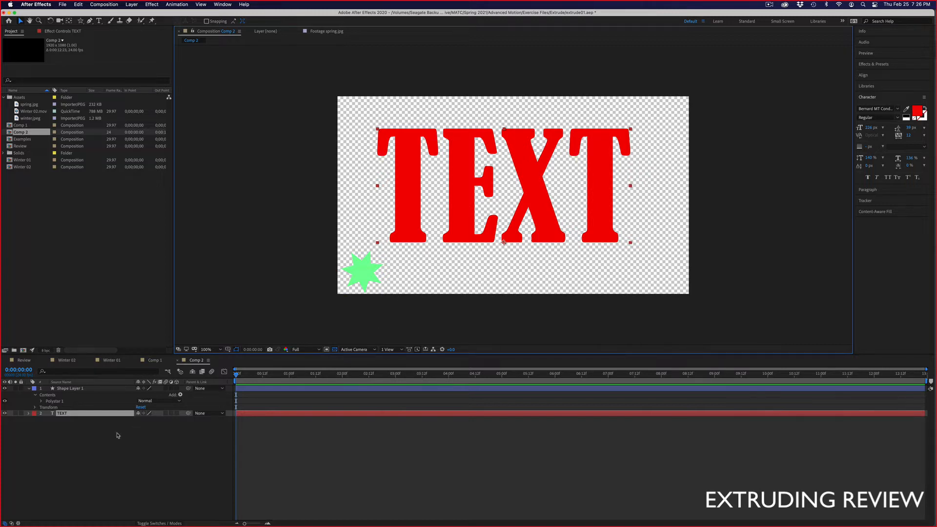
# Make the TEXT layer 3D and turn on Casts Shadows in its material options
pyautogui.click(84, 415)
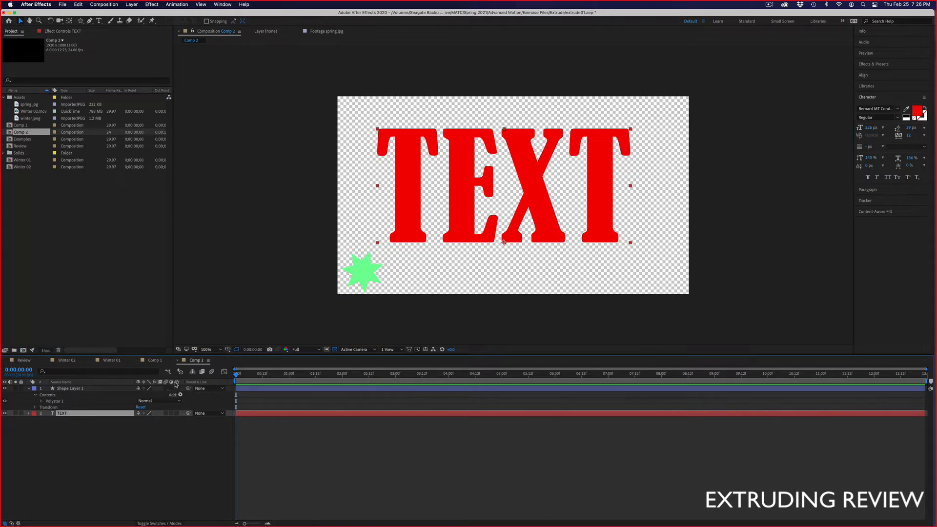
pyautogui.click(179, 413)
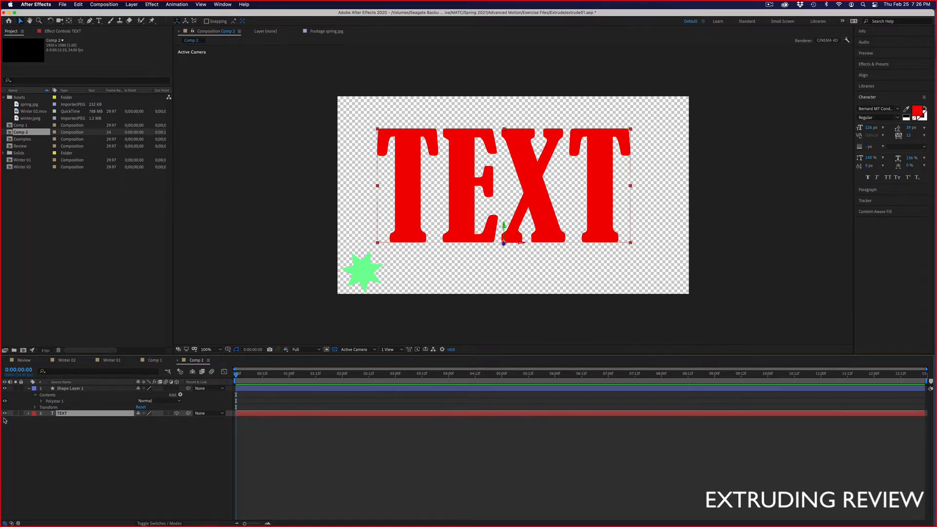
pyautogui.click(29, 414)
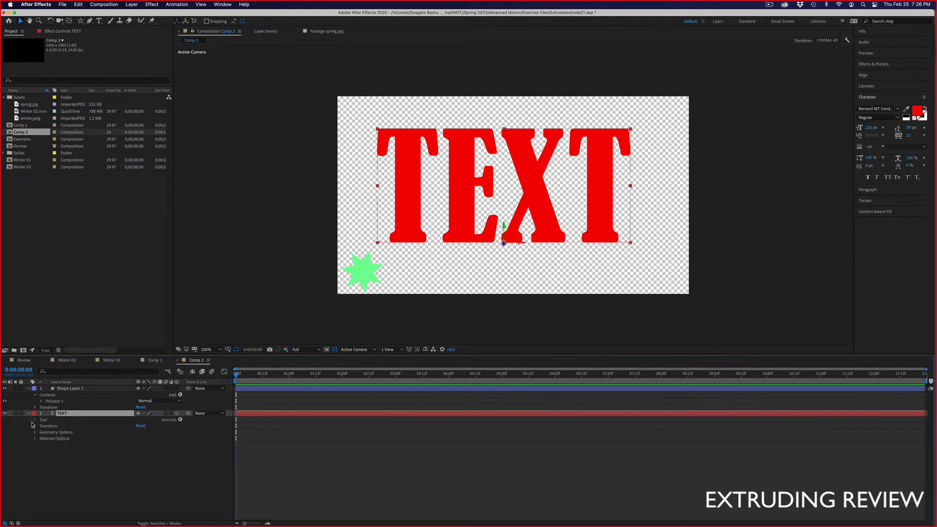
pyautogui.click(35, 426)
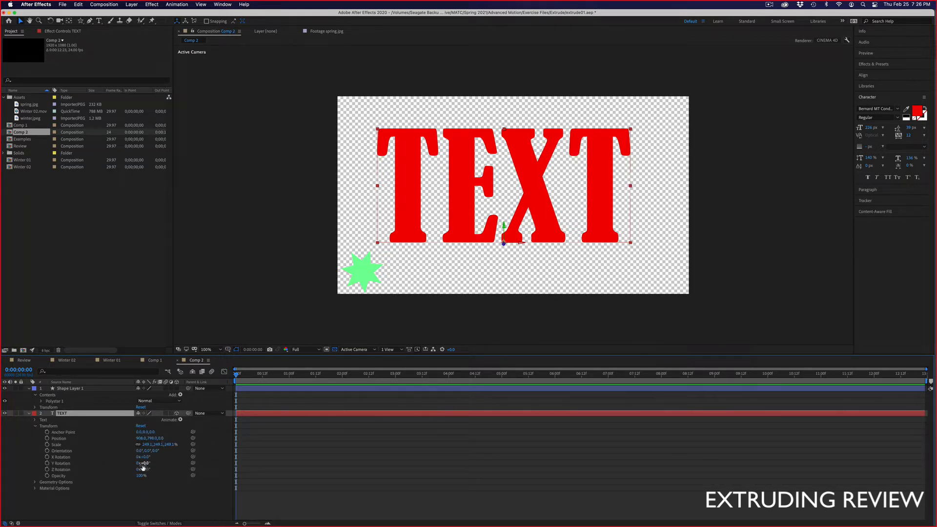
pyautogui.click(34, 489)
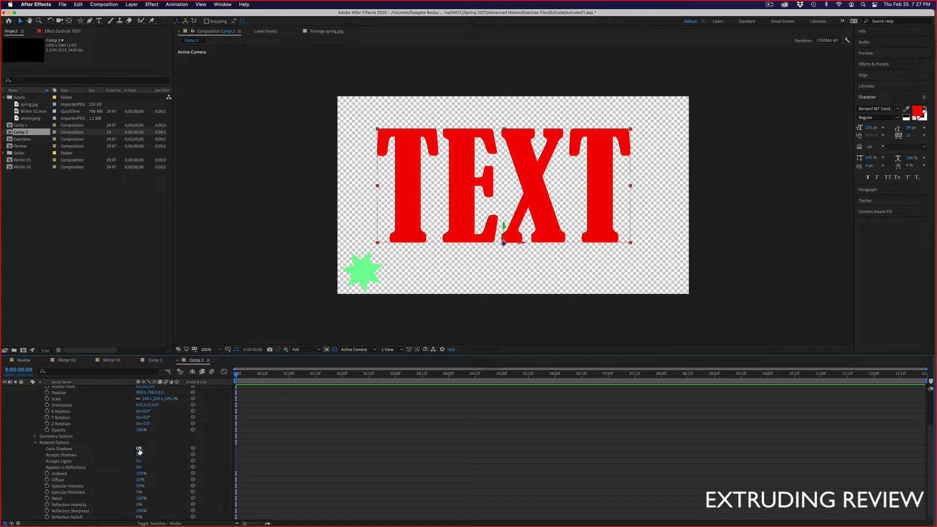
pyautogui.click(139, 449)
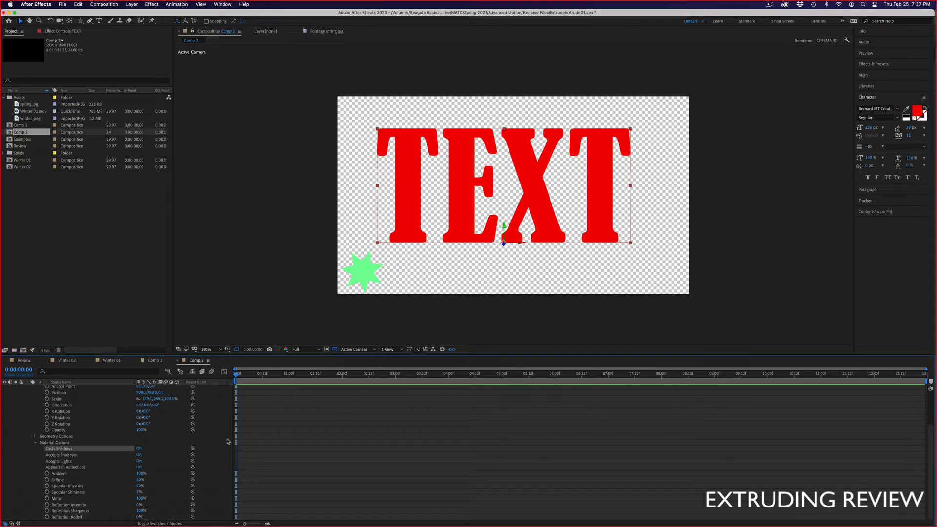
# Extrude the TEXT layer to a depth of about 206
pyautogui.click(36, 436)
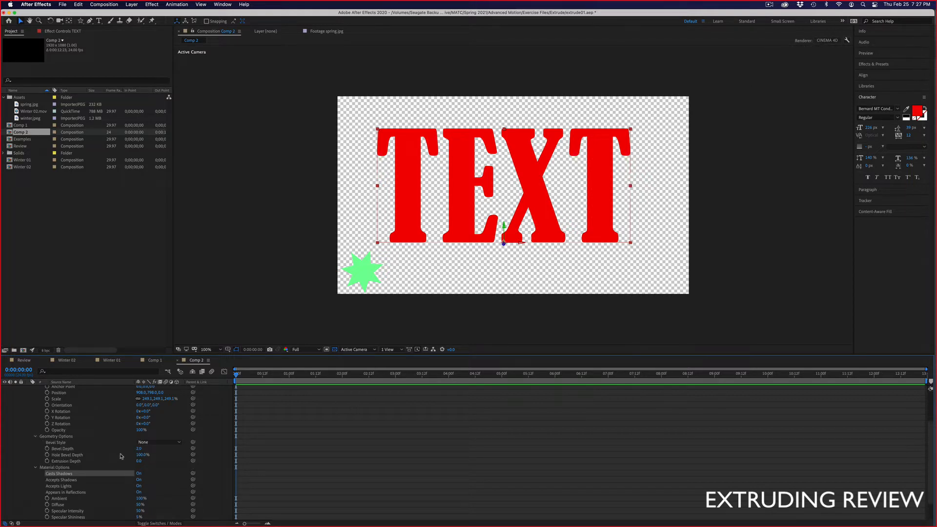
pyautogui.moveTo(141, 463); pyautogui.dragTo(208, 453)
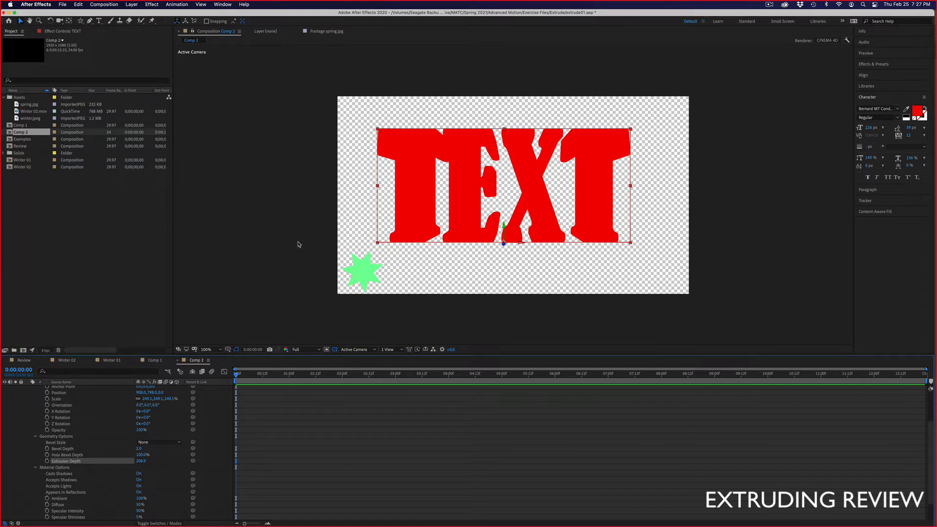
pyautogui.click(373, 268)
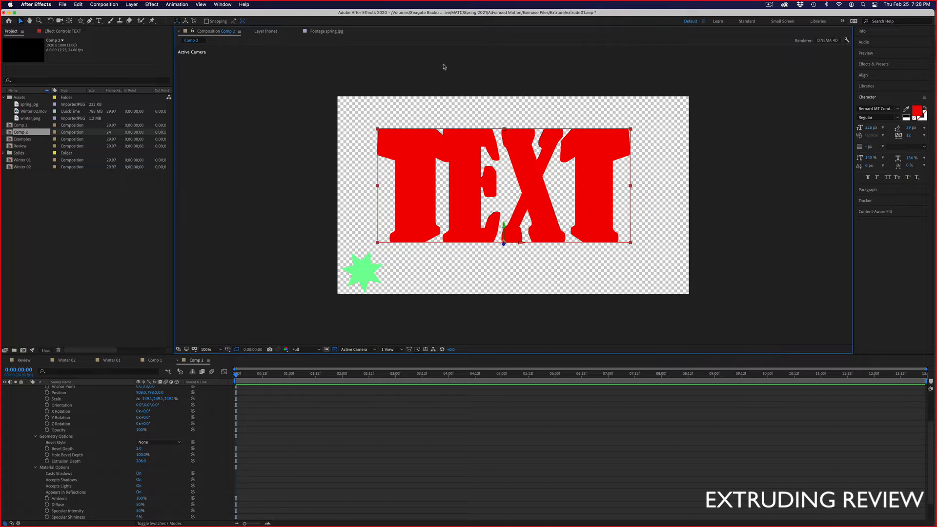
# Add a white spot light at 177% intensity with shadow casting and move it beyond the upper-right end of the red text
pyautogui.click(133, 5)
pyautogui.moveTo(136, 16)
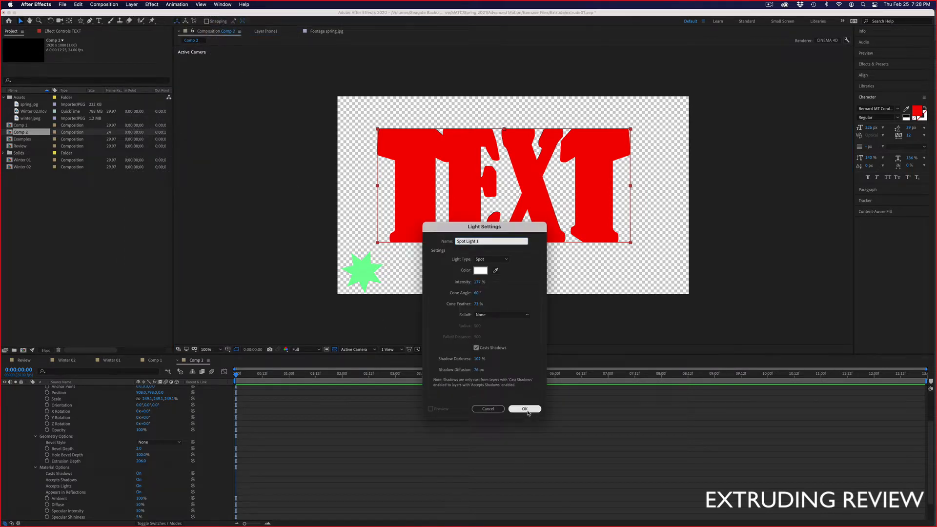
pyautogui.click(524, 409)
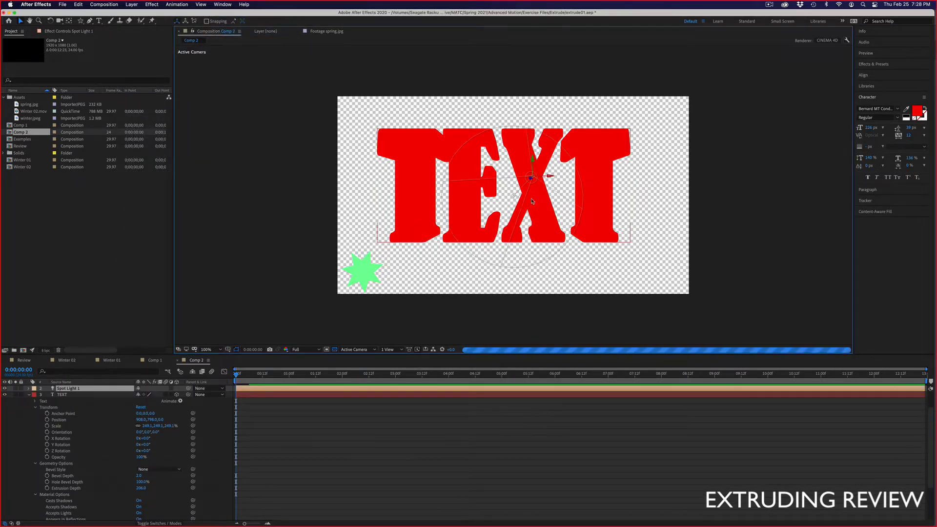
pyautogui.moveTo(531, 179); pyautogui.dragTo(658, 125)
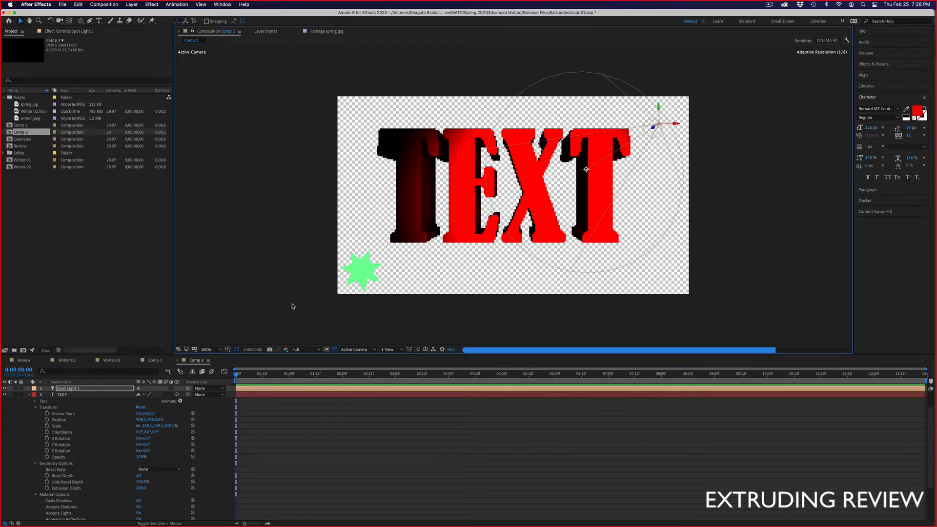
# Set the spot light's Y Rotation to -12° and reposition it near the frame's upper-right corner
pyautogui.press('r')
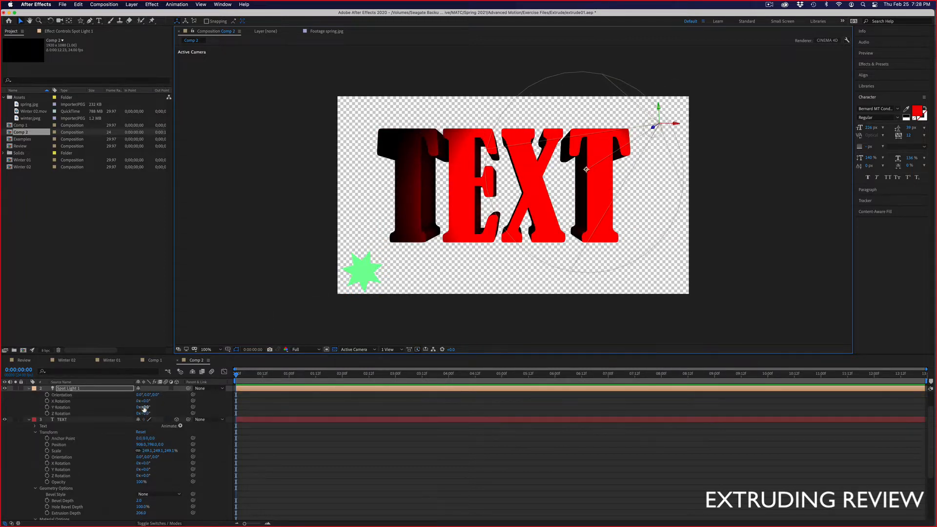
pyautogui.moveTo(144, 408); pyautogui.dragTo(138, 408)
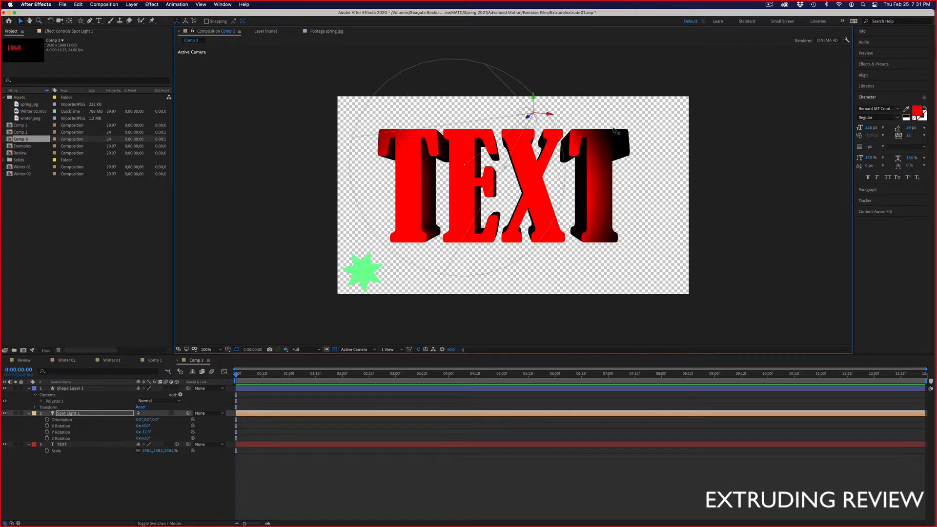
pyautogui.moveTo(609, 119); pyautogui.dragTo(673, 125)
pyautogui.click(389, 213)
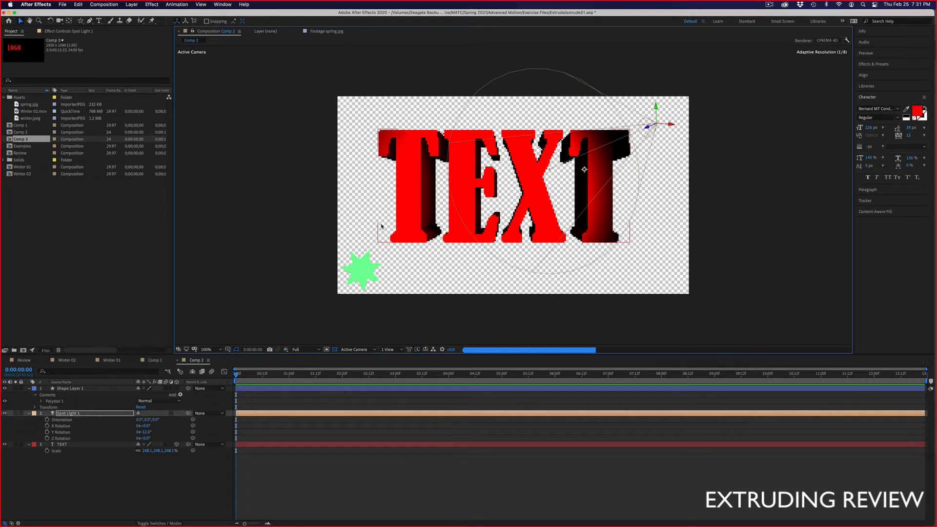
# Resize the green star by its corner to a smaller size and hide the TEXT layer
pyautogui.click(347, 285)
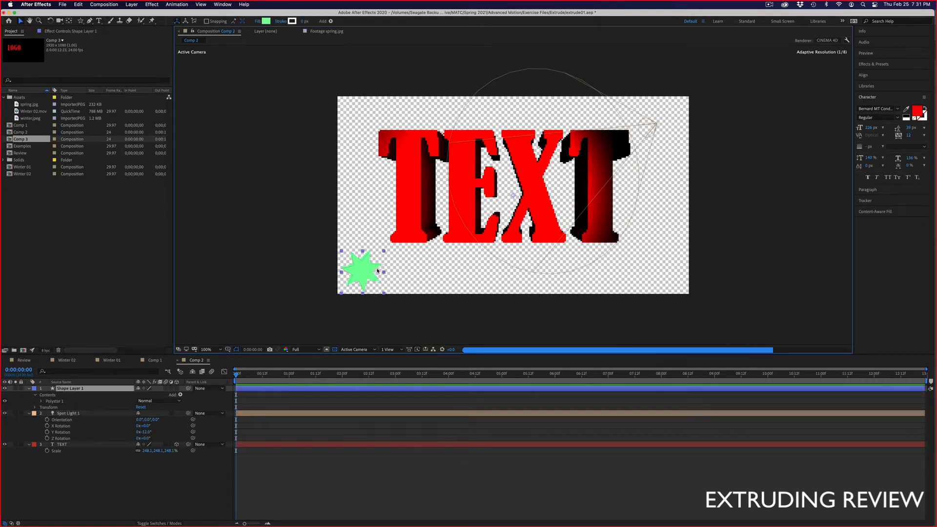
pyautogui.moveTo(382, 254); pyautogui.dragTo(402, 235)
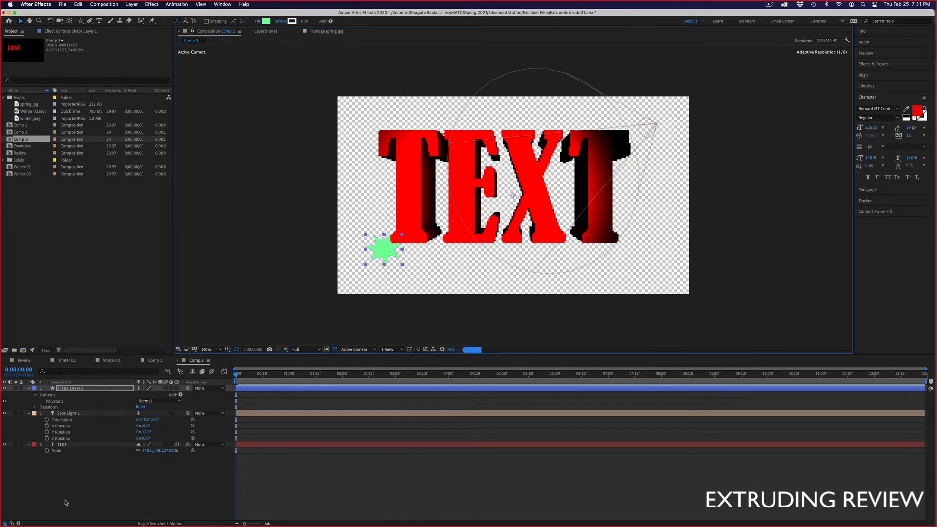
pyautogui.click(5, 444)
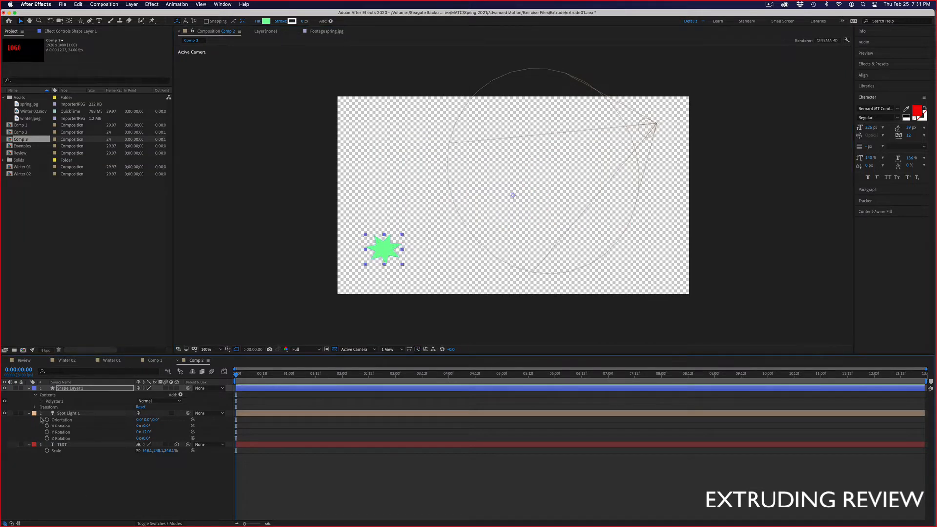
pyautogui.moveTo(403, 235); pyautogui.dragTo(435, 229)
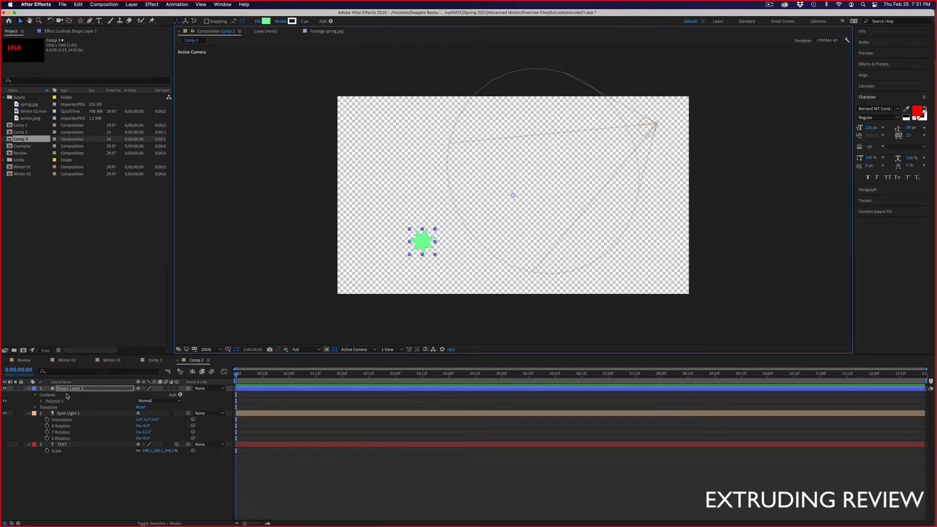
# Scale the star layer to about 204.5% and move the star back into the frame, near the center
pyautogui.click(70, 383)
pyautogui.click(71, 390)
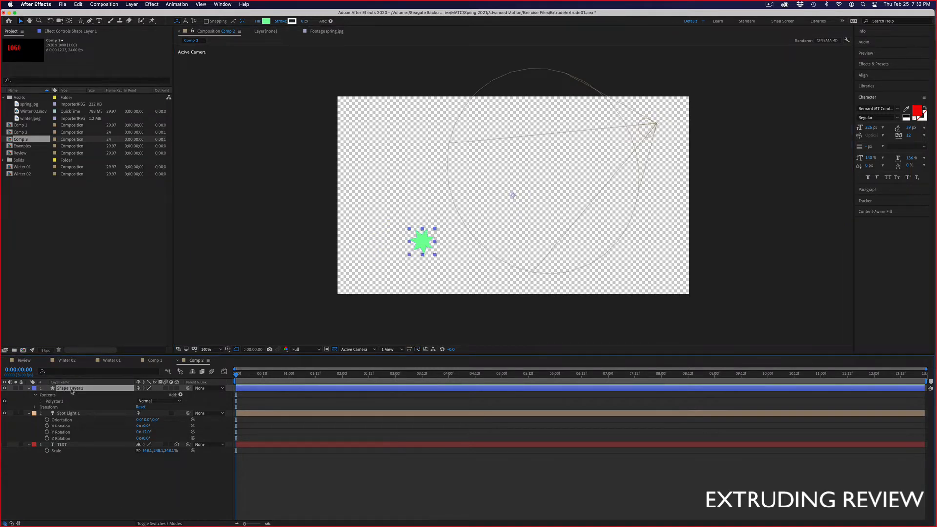
pyautogui.press('s')
pyautogui.moveTo(147, 395); pyautogui.dragTo(234, 332)
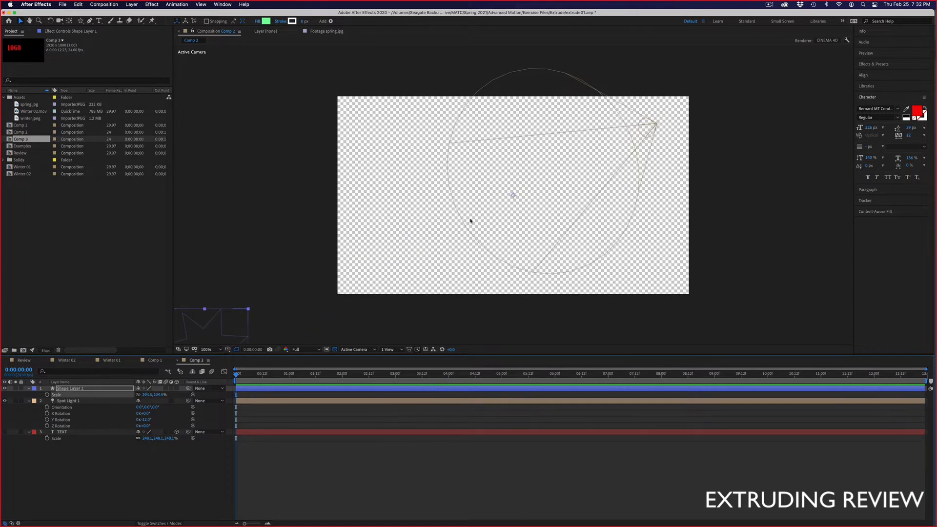
pyautogui.moveTo(221, 337); pyautogui.dragTo(523, 177)
pyautogui.moveTo(601, 145); pyautogui.dragTo(516, 207)
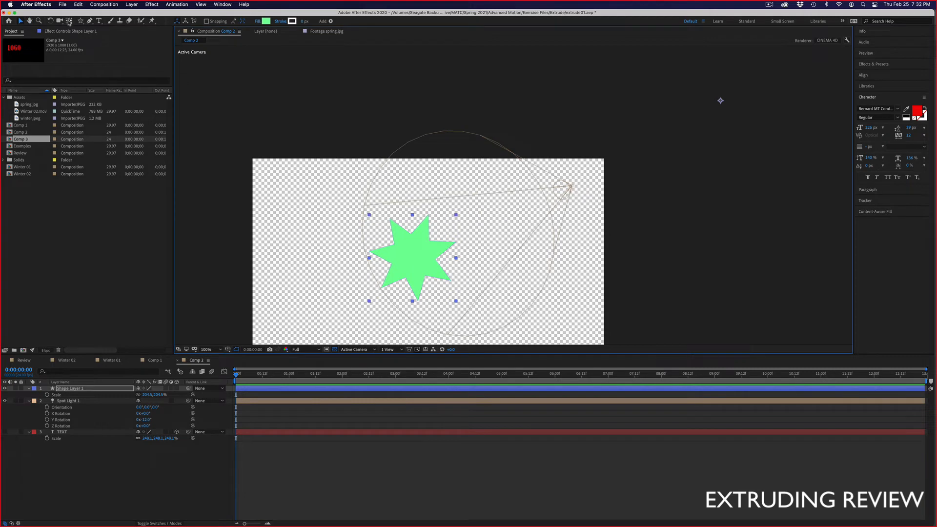
# Move the star layer's anchor point to the star's center and enlarge the layer to about 319.5%
pyautogui.click(69, 22)
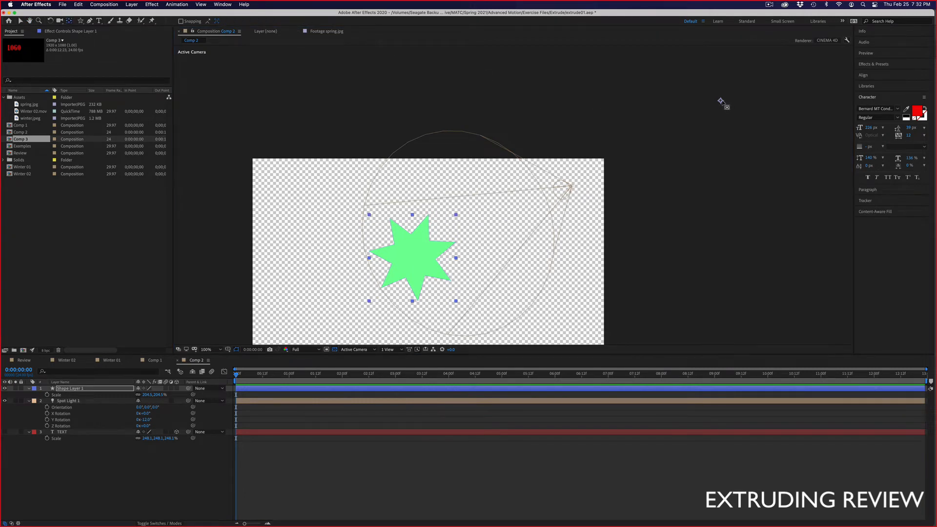
pyautogui.moveTo(721, 102)
pyautogui.mouseDown()
pyautogui.moveTo(466, 283)
pyautogui.moveTo(423, 254)
pyautogui.moveTo(375, 303)
pyautogui.moveTo(410, 303)
pyautogui.moveTo(414, 257)
pyautogui.mouseUp()
pyautogui.press('s')
pyautogui.press('s')
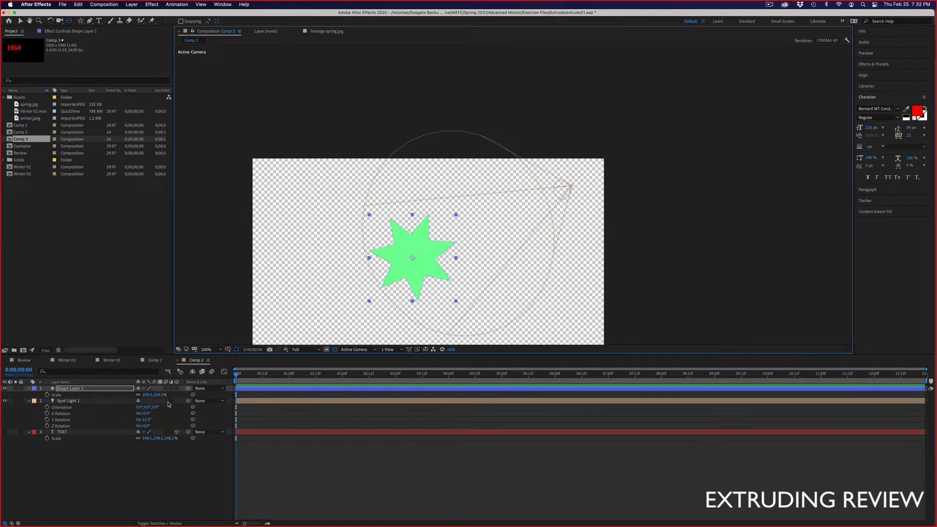
pyautogui.moveTo(160, 397); pyautogui.dragTo(216, 396)
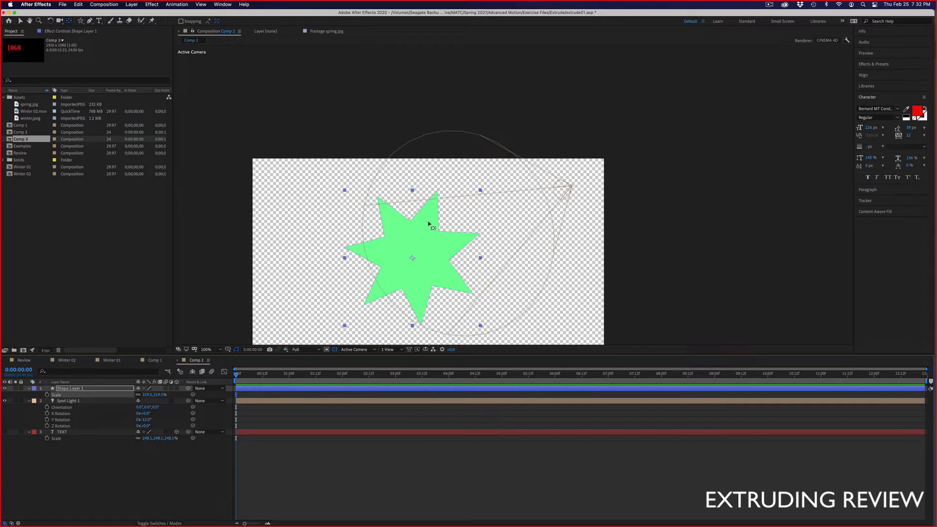
pyautogui.press('space')
pyautogui.moveTo(407, 269); pyautogui.dragTo(438, 211)
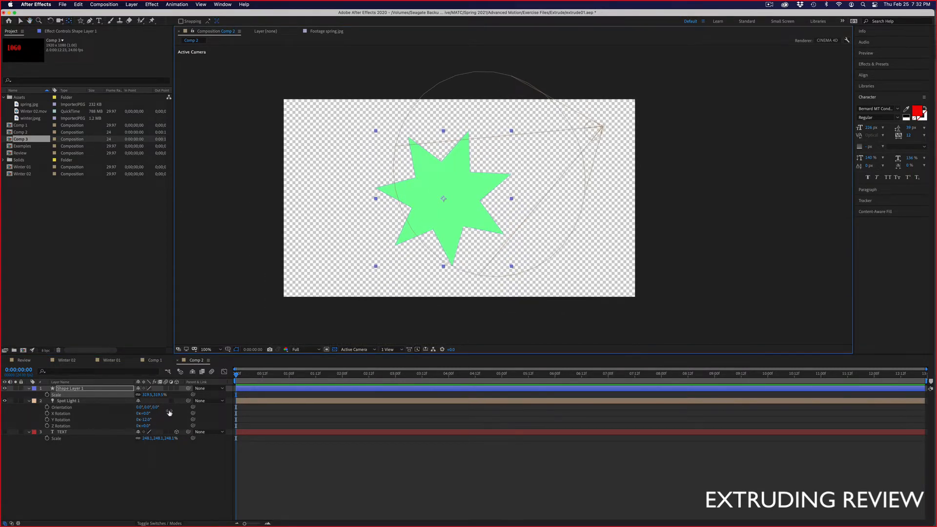
# Make the star layer 3D and turn off the transparency grid to view it against black
pyautogui.click(177, 388)
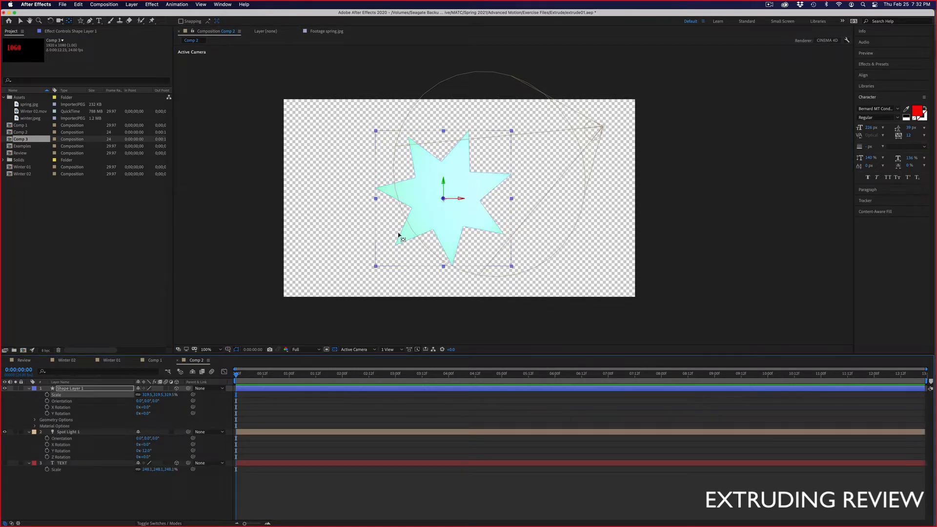
pyautogui.click(336, 350)
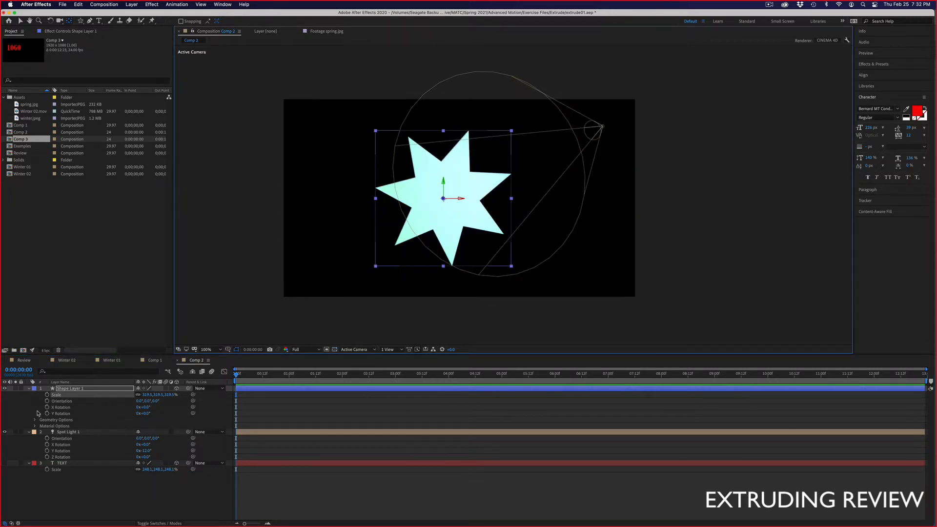
# Toggle the spot light's visibility off and on to compare the star with and without its lighting
pyautogui.click(4, 432)
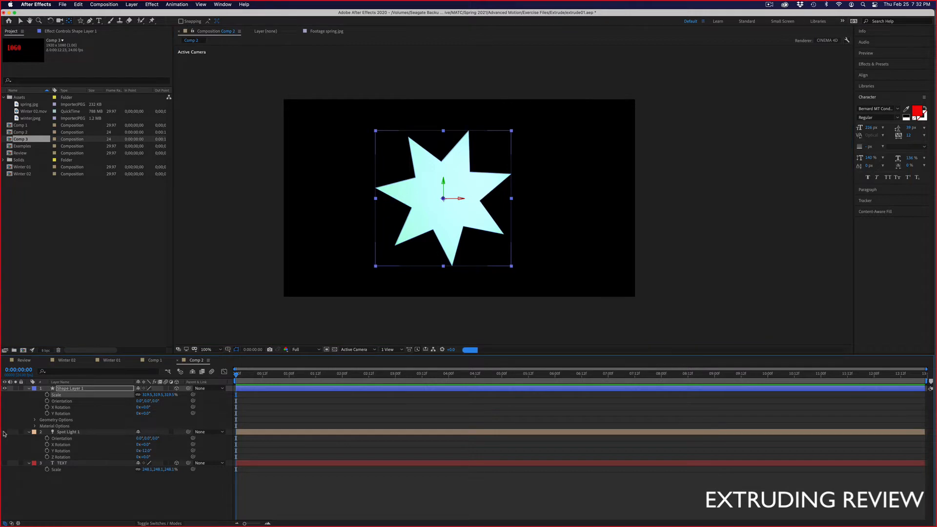
pyautogui.click(4, 432)
pyautogui.click(4, 432)
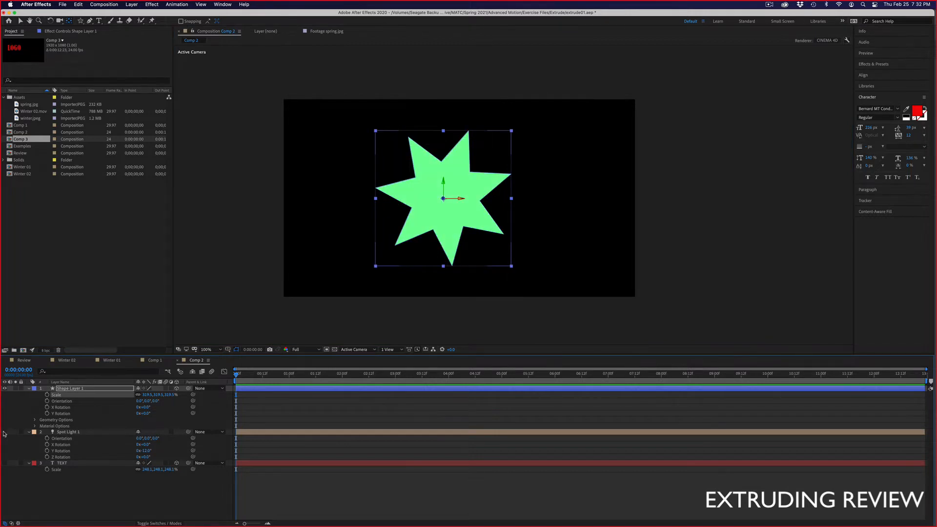
pyautogui.click(4, 433)
pyautogui.click(4, 433)
pyautogui.click(5, 433)
# Extrude the star to a depth of about 163 and rotate it 17° on the Y axis, with the transparency grid on
pyautogui.click(35, 421)
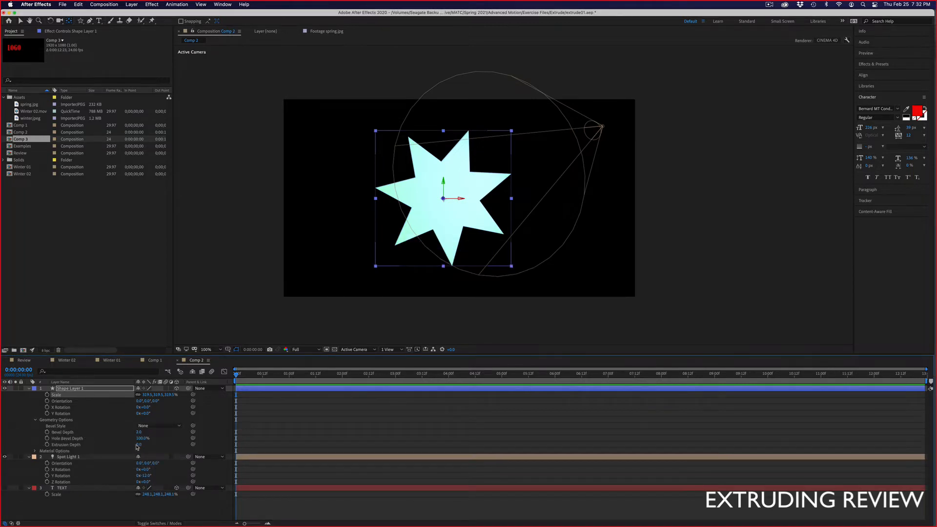
pyautogui.moveTo(138, 444); pyautogui.dragTo(193, 439)
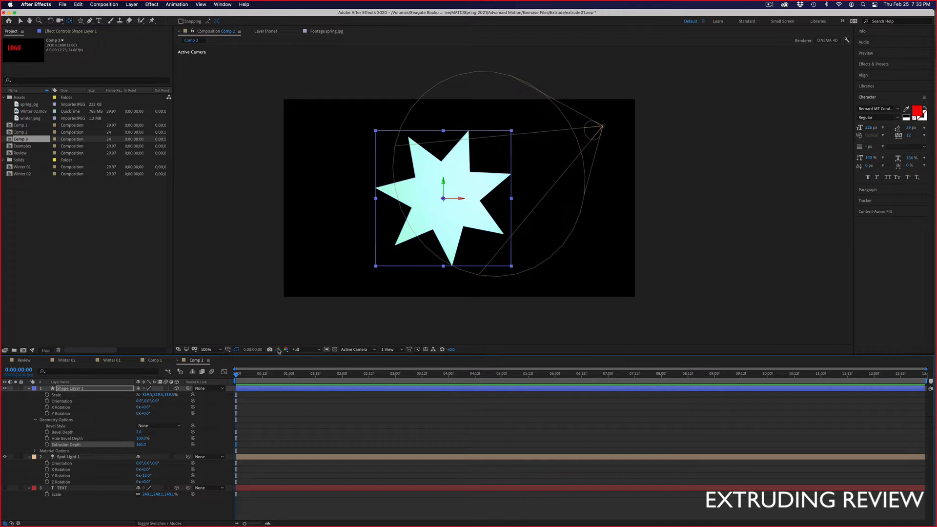
pyautogui.click(335, 350)
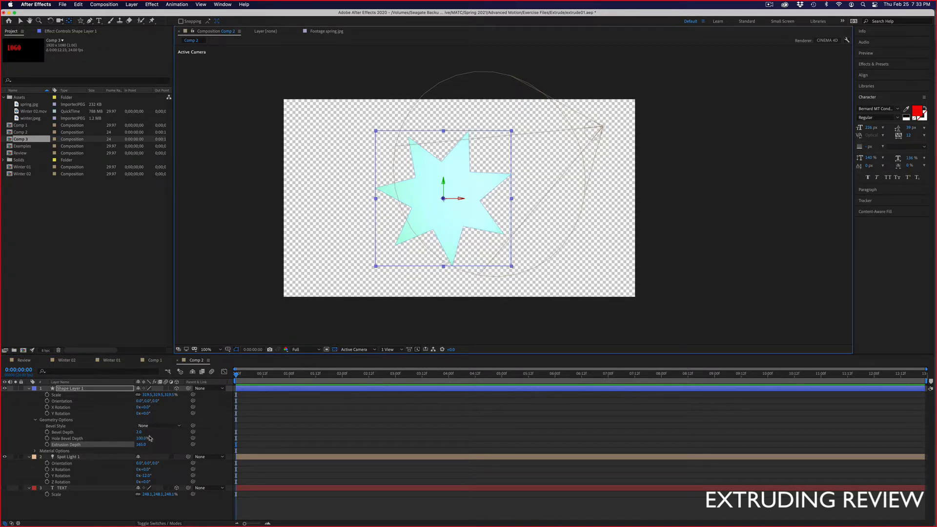
pyautogui.moveTo(143, 413); pyautogui.dragTo(151, 413)
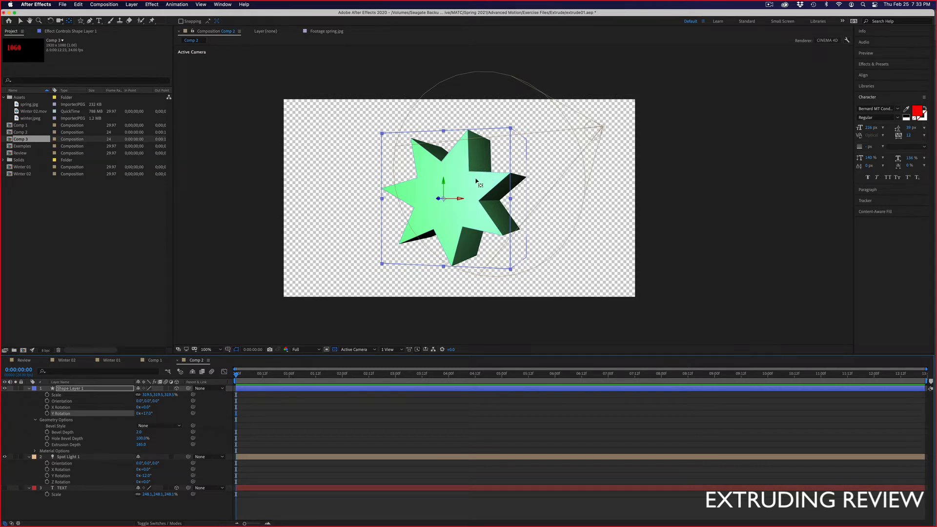
# Switch the composition to a side-by-side layout of two views
pyautogui.click(389, 350)
pyautogui.click(397, 365)
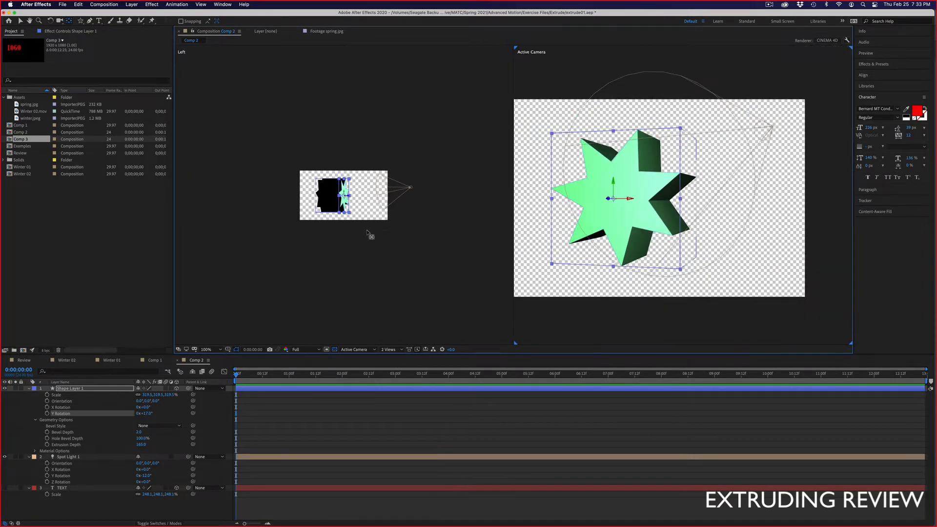
# Show the star from the Right view and then the Top view in the pane beside Active Camera
pyautogui.click(369, 235)
pyautogui.click(390, 350)
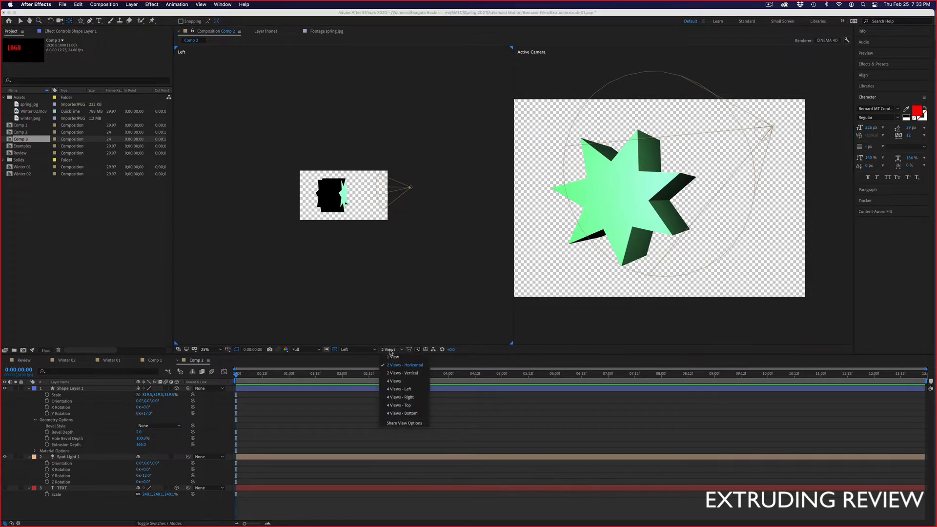
pyautogui.click(371, 351)
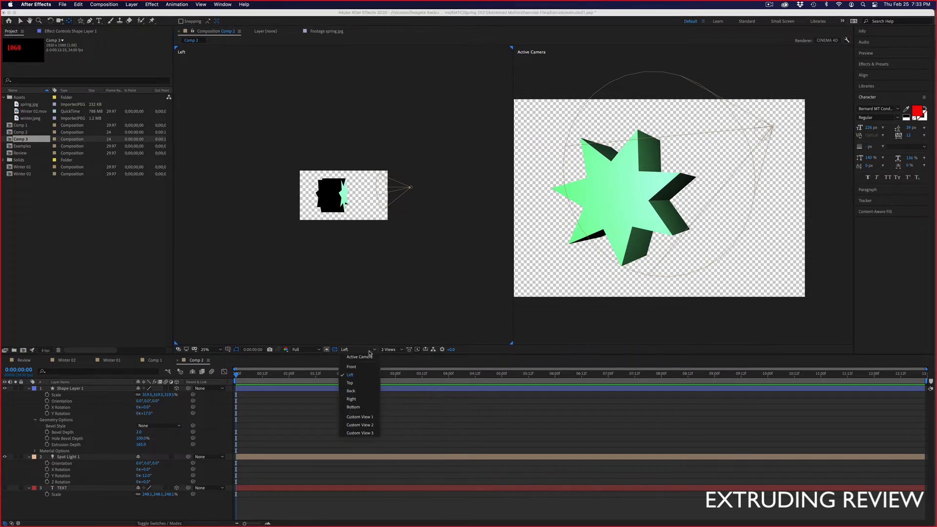
pyautogui.click(351, 398)
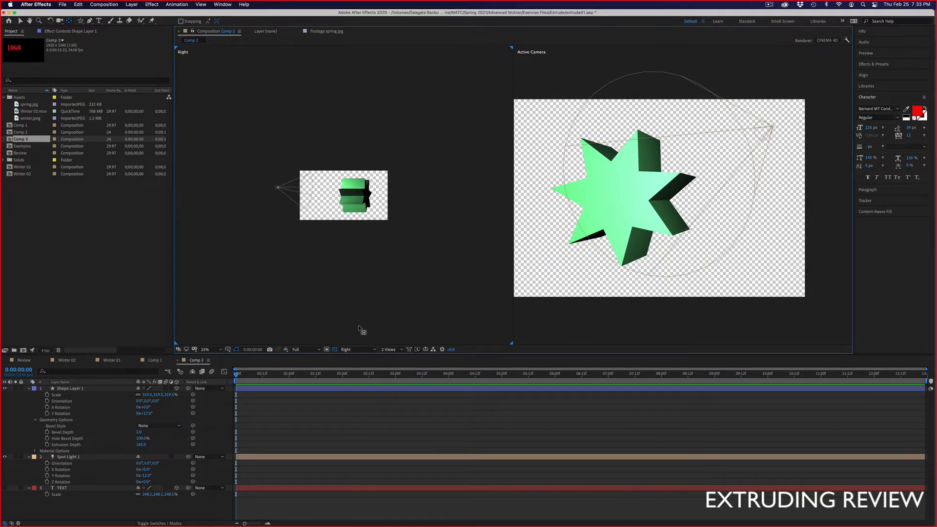
pyautogui.click(363, 349)
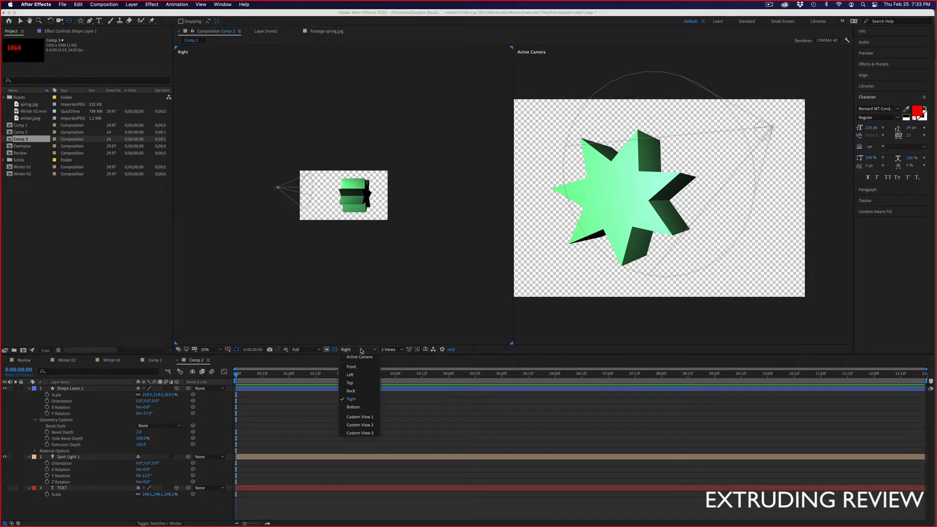
pyautogui.click(355, 383)
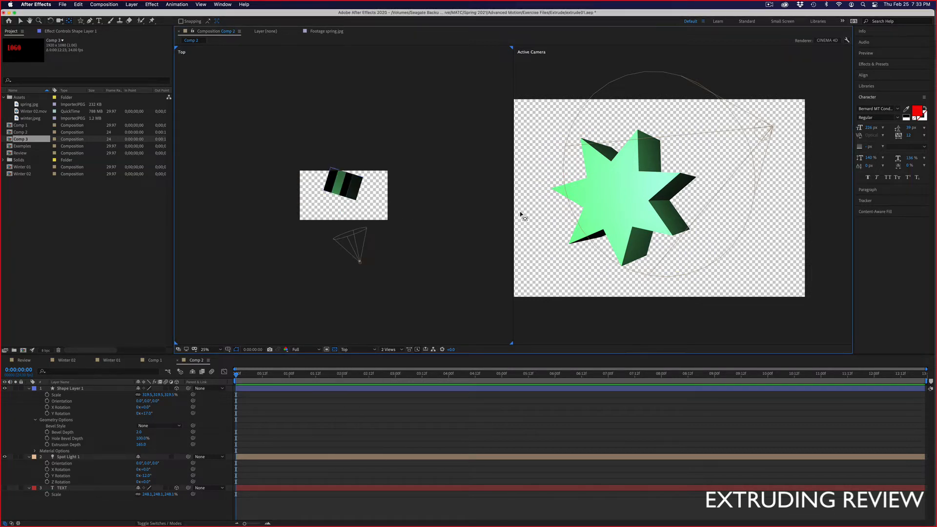
# Switch the composition layout to 4 Views
pyautogui.click(345, 349)
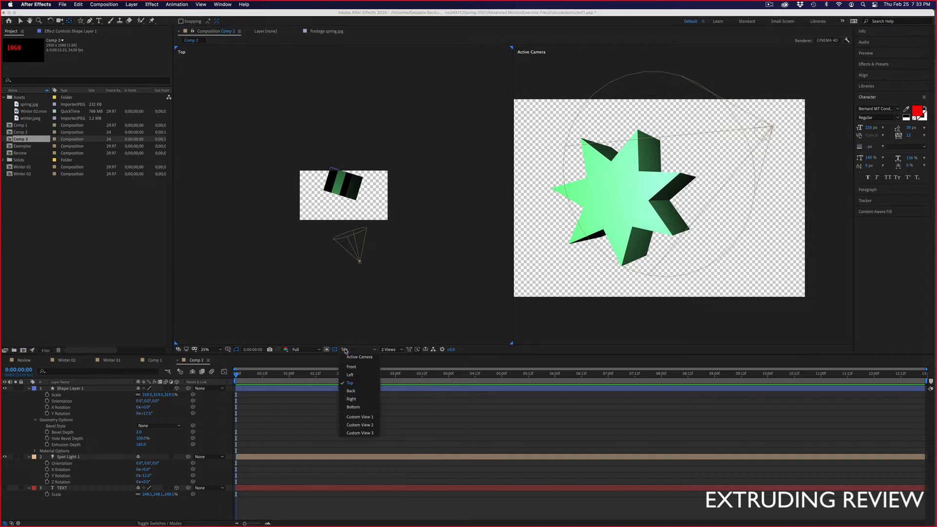
pyautogui.click(390, 350)
pyautogui.click(391, 382)
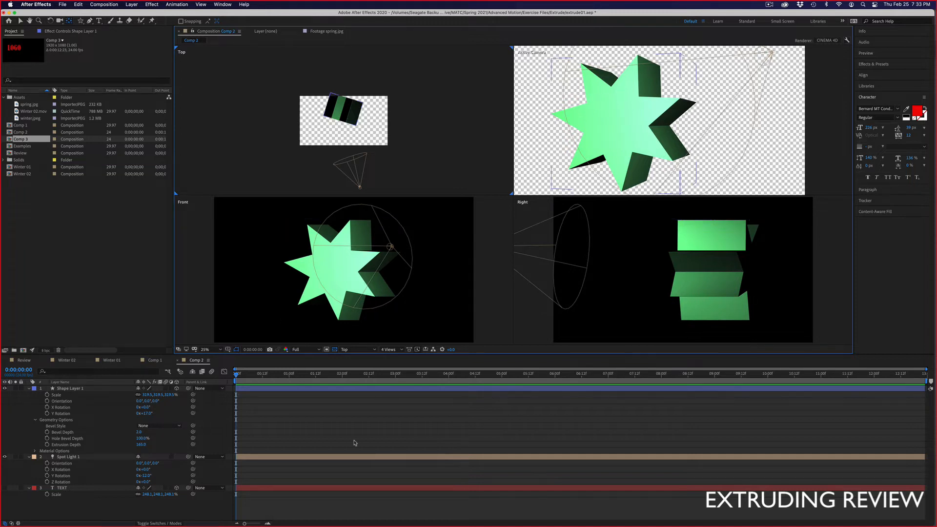
# Try to shift the star's anchor point in the Front view, and undo the change
pyautogui.click(362, 291)
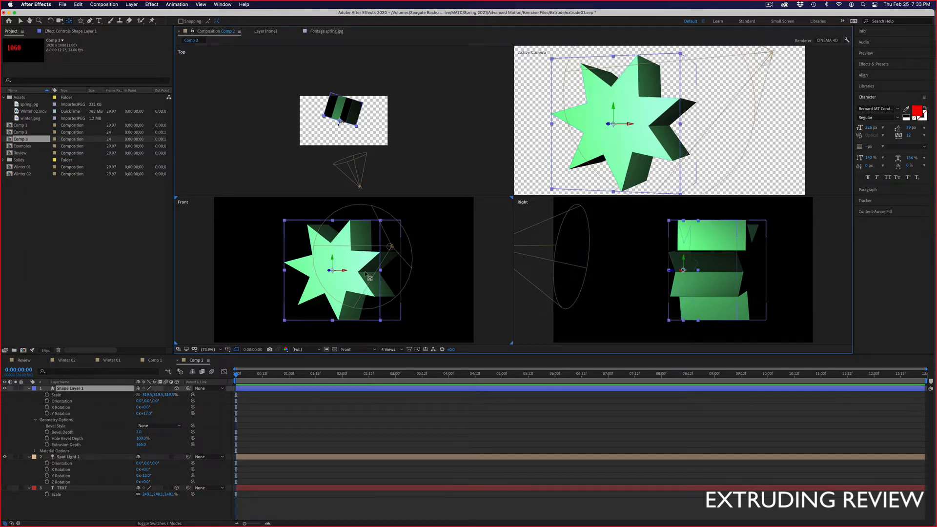
pyautogui.moveTo(331, 270); pyautogui.dragTo(349, 267)
pyautogui.press('super+z')
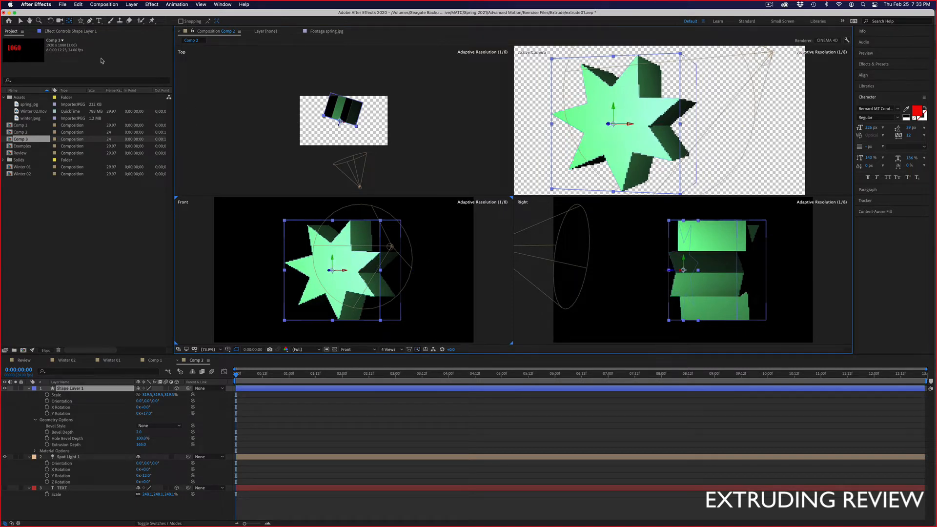
# With the Selection tool, nudge the star left along its X axis in the Front view and move the spot light slightly closer in the Top view
pyautogui.click(19, 21)
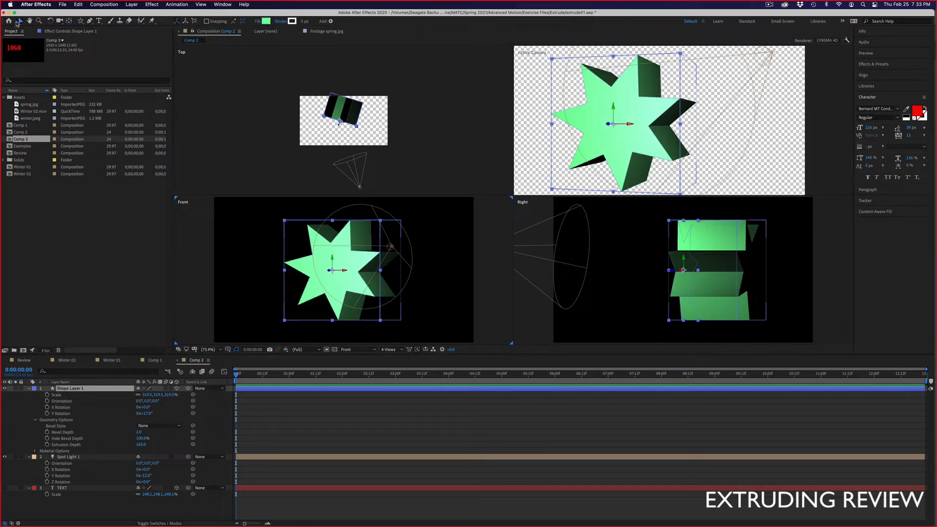
pyautogui.moveTo(342, 272); pyautogui.dragTo(341, 269)
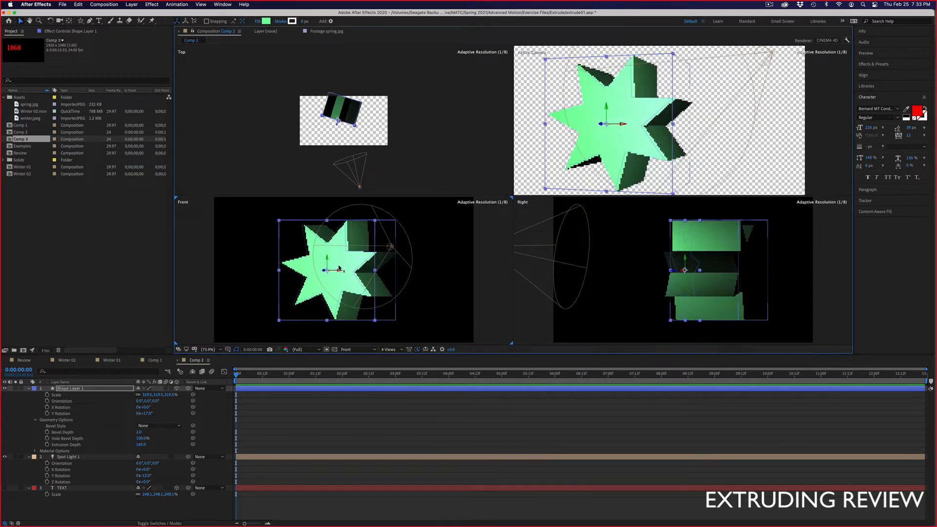
pyautogui.click(359, 188)
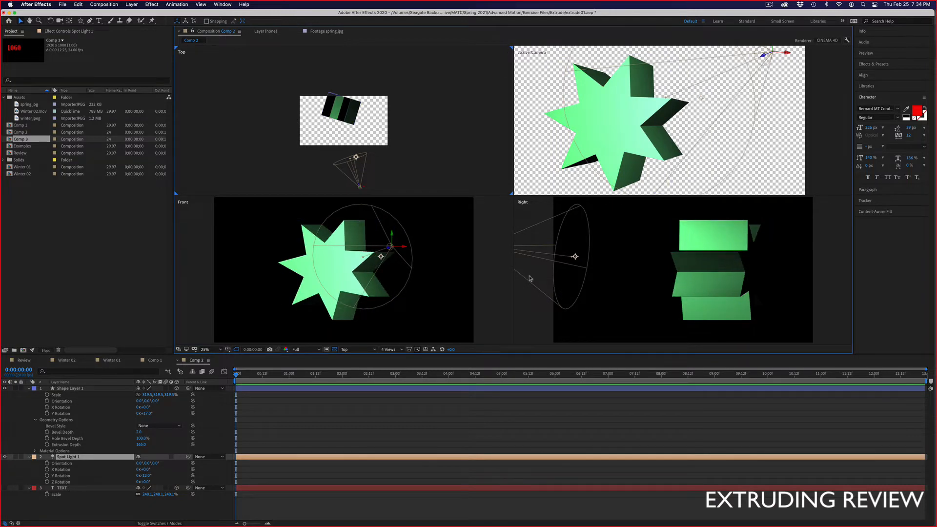
pyautogui.moveTo(360, 186); pyautogui.dragTo(351, 181)
pyautogui.click(400, 338)
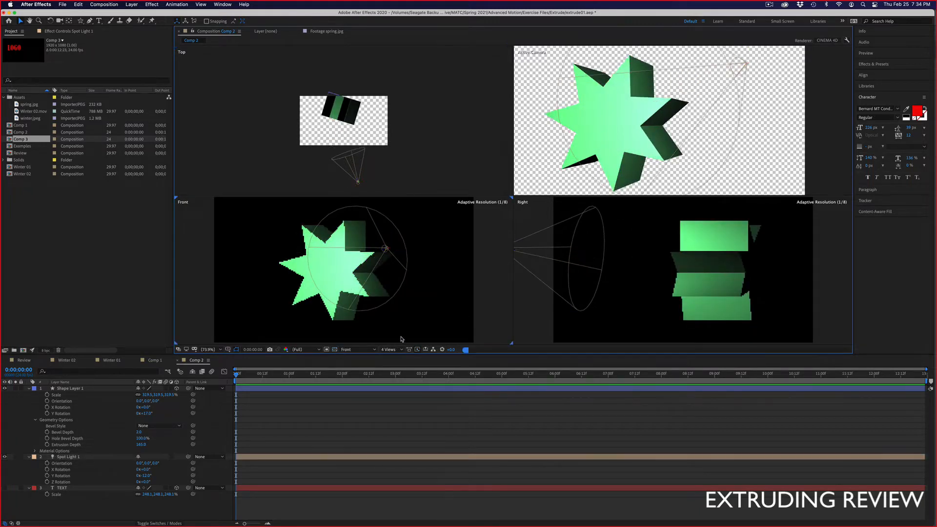
# Return the composition layout to 1 View
pyautogui.click(390, 349)
pyautogui.click(400, 360)
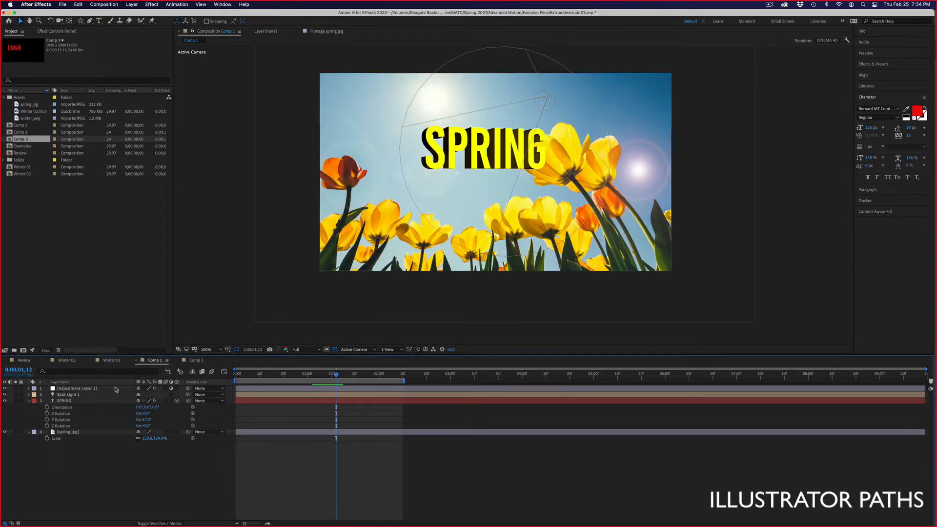
# Select the SPRING text layer in Comp 1 and switch to Adobe Illustrator
pyautogui.click(95, 401)
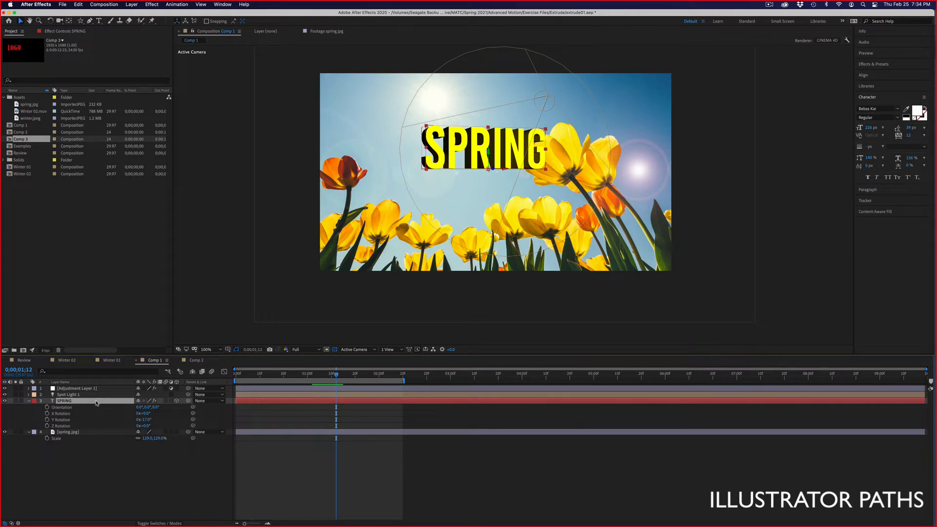
pyautogui.moveTo(310, 524)
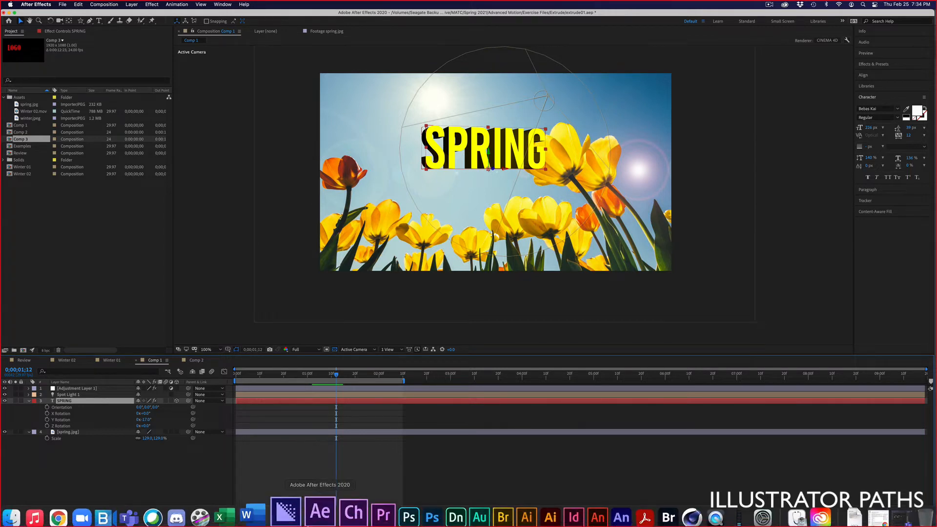
pyautogui.click(496, 512)
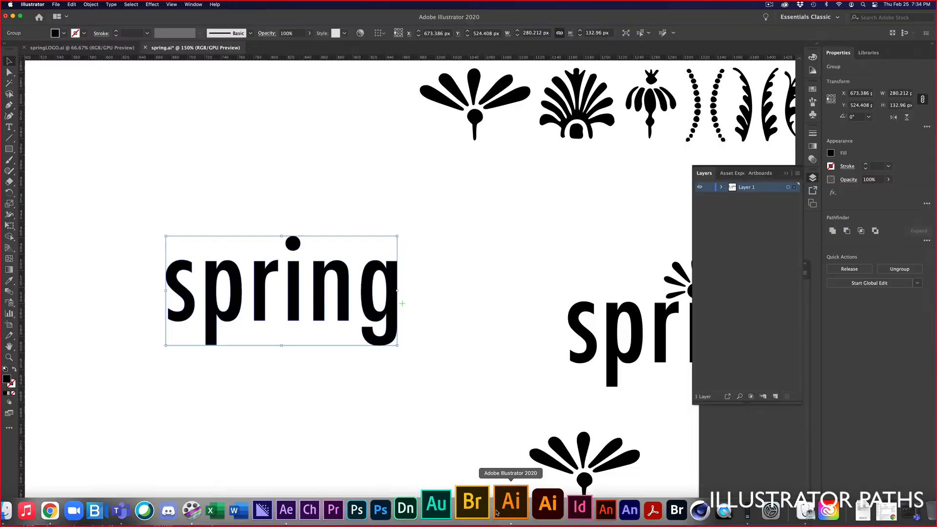
# Move the outlined "spring" group up and to the right, to about X 692 px, Y 498 px
pyautogui.moveTo(299, 279); pyautogui.dragTo(313, 255)
pyautogui.rightClick(313, 253)
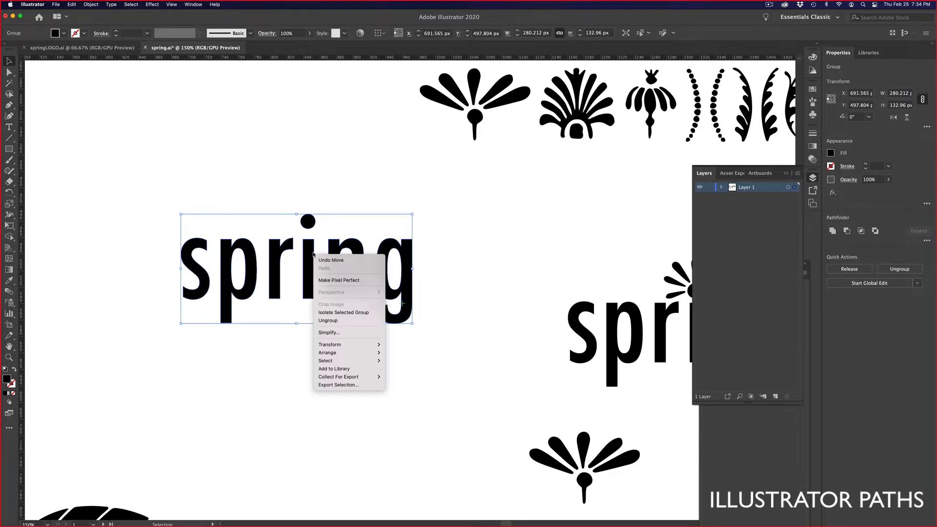
pyautogui.click(276, 174)
pyautogui.press('super+minus')
pyautogui.moveTo(453, 265); pyautogui.dragTo(448, 311)
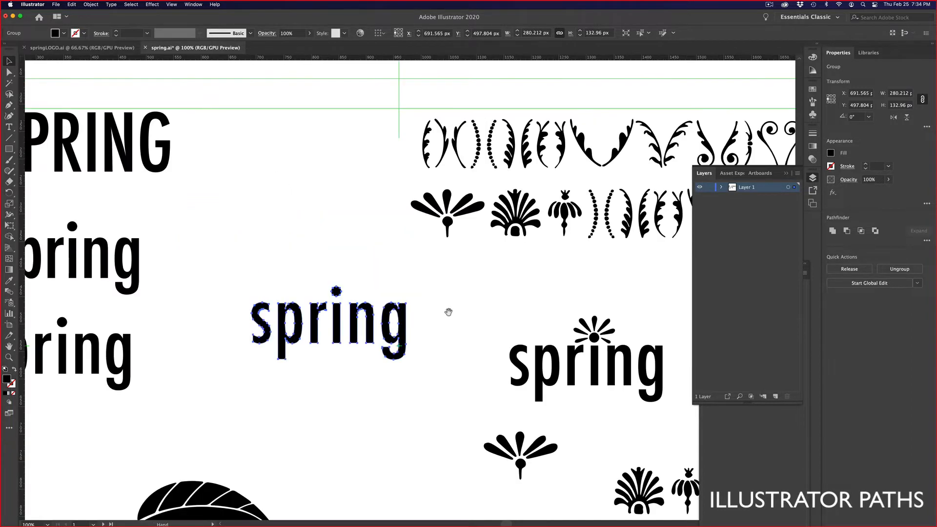
# Highlight individual ornament characters in the second Bodoni Ornaments row to examine them as glyphs
pyautogui.doubleClick(516, 221)
pyautogui.doubleClick(505, 209)
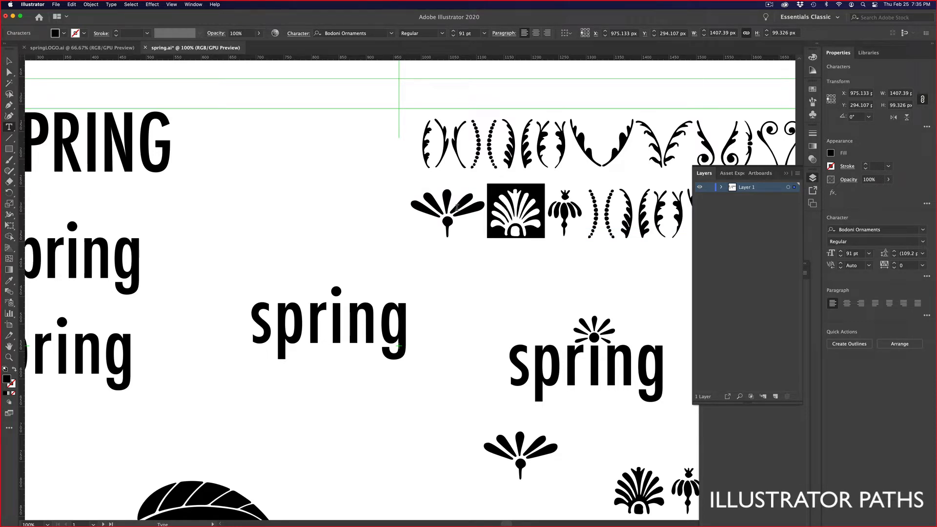
pyautogui.doubleClick(435, 204)
pyautogui.doubleClick(561, 207)
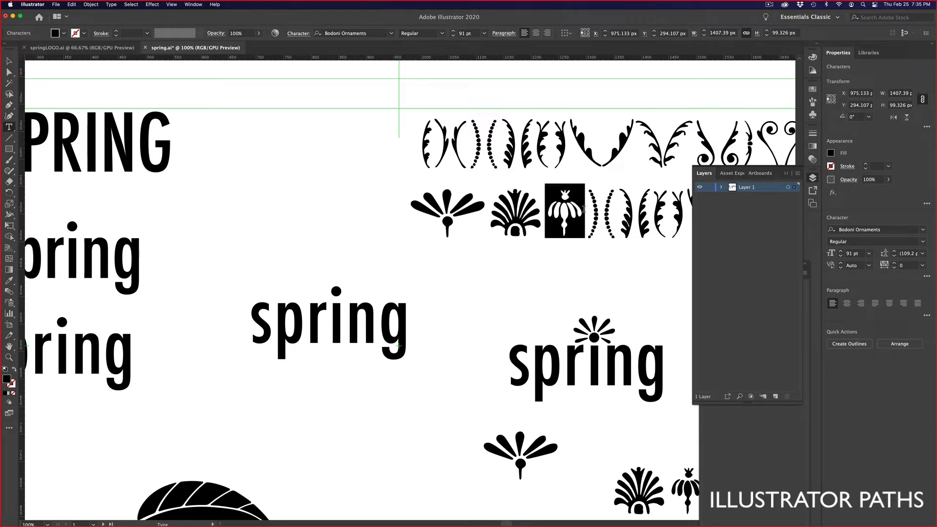
pyautogui.doubleClick(634, 208)
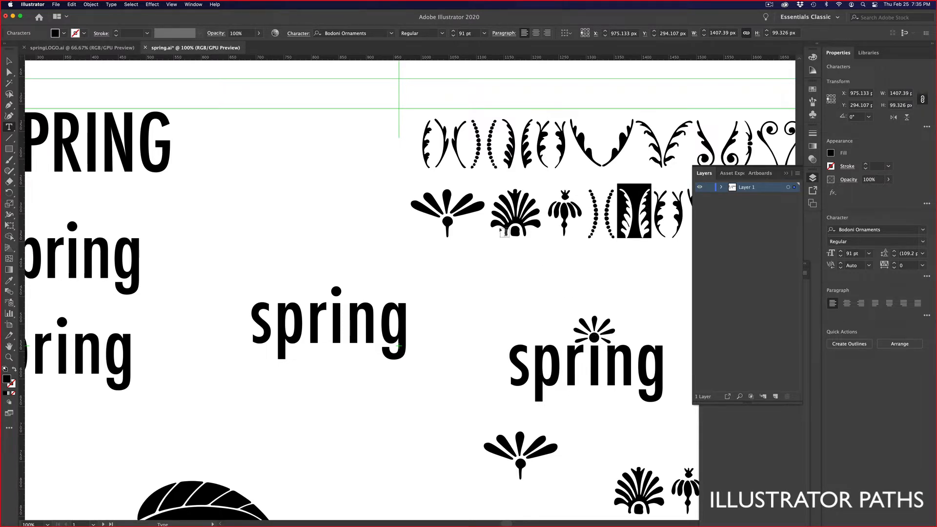
pyautogui.press('Escape')
# Isolate the outlined "spring" group and expand it in the layer list to show its individual letter paths
pyautogui.press('space')
pyautogui.moveTo(435, 244); pyautogui.dragTo(276, 200)
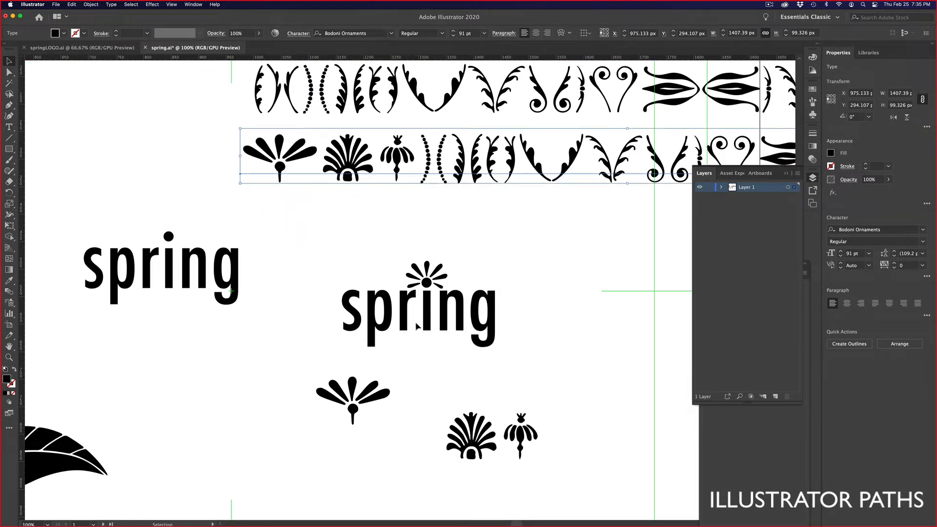
pyautogui.click(218, 280)
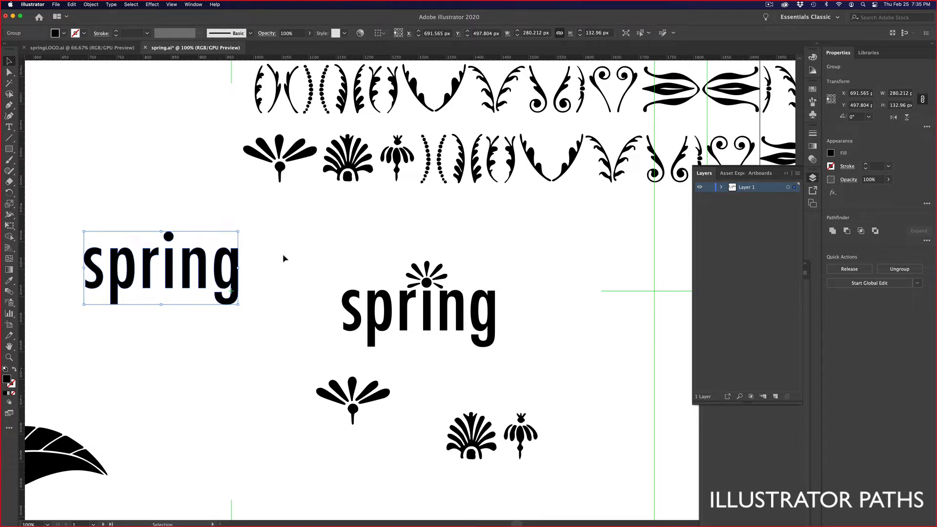
pyautogui.doubleClick(220, 266)
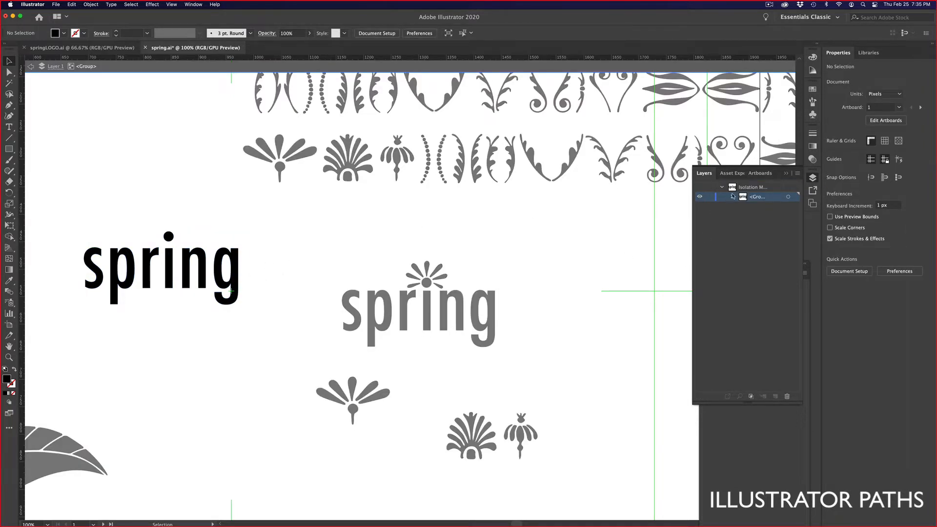
pyautogui.click(733, 196)
pyautogui.click(761, 211)
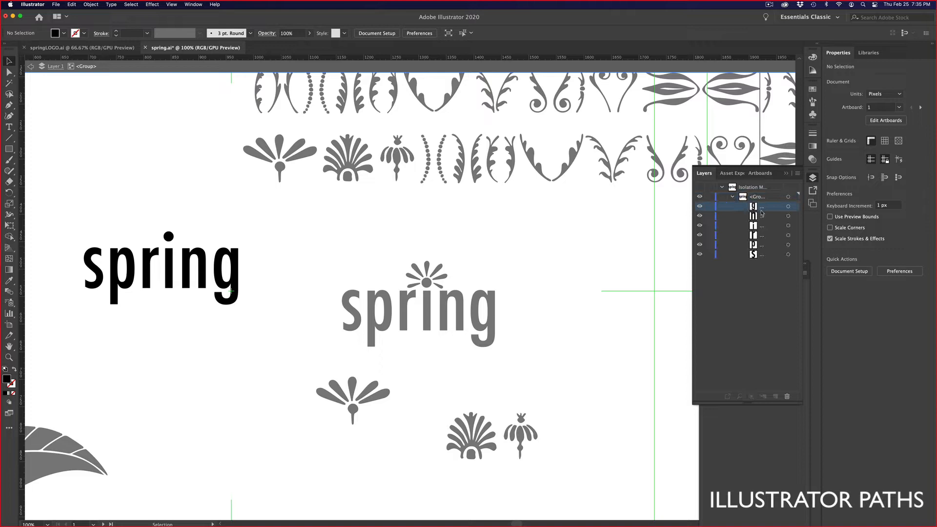
# Toggle the visibility of the letter s path off and on, and widen the layer list to show the full path names
pyautogui.click(759, 254)
pyautogui.click(700, 255)
pyautogui.click(700, 255)
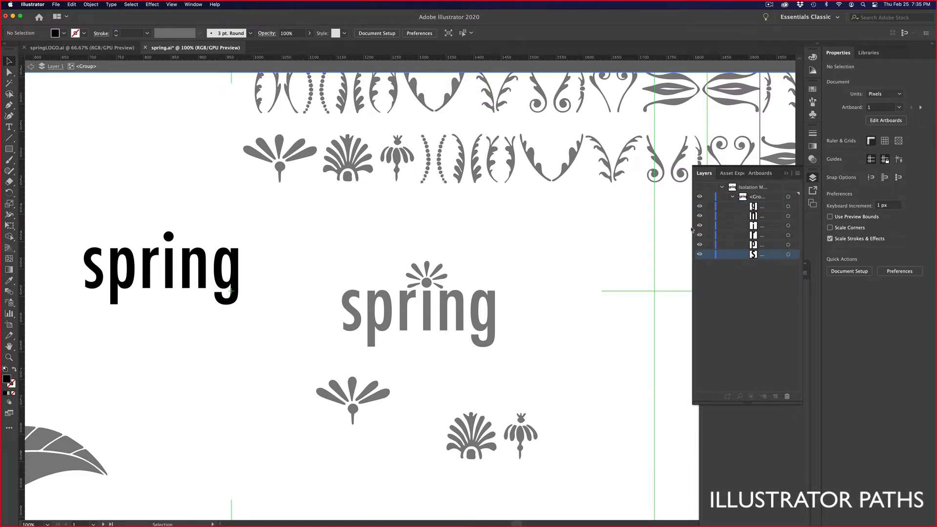
pyautogui.moveTo(693, 231); pyautogui.dragTo(655, 229)
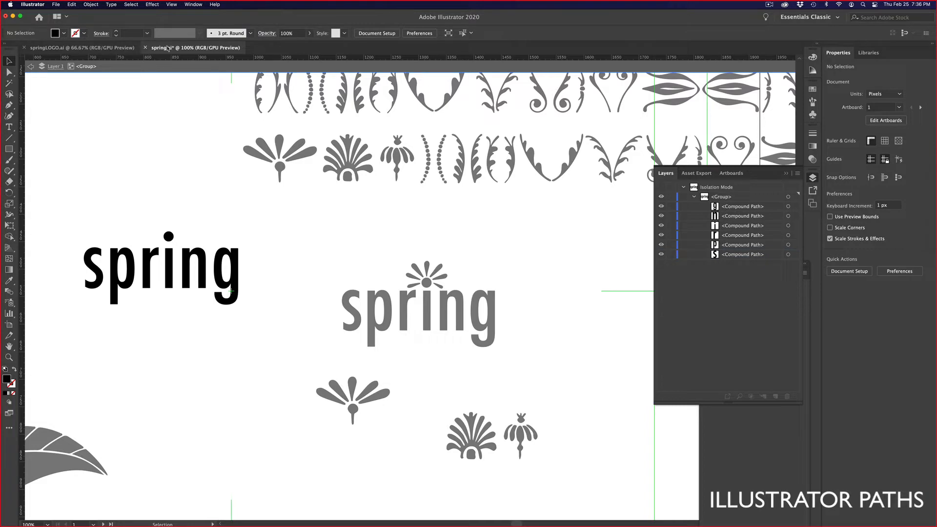
# Open the springLOGO.ai document and select the letters p and n to examine which layers hold them
pyautogui.click(118, 48)
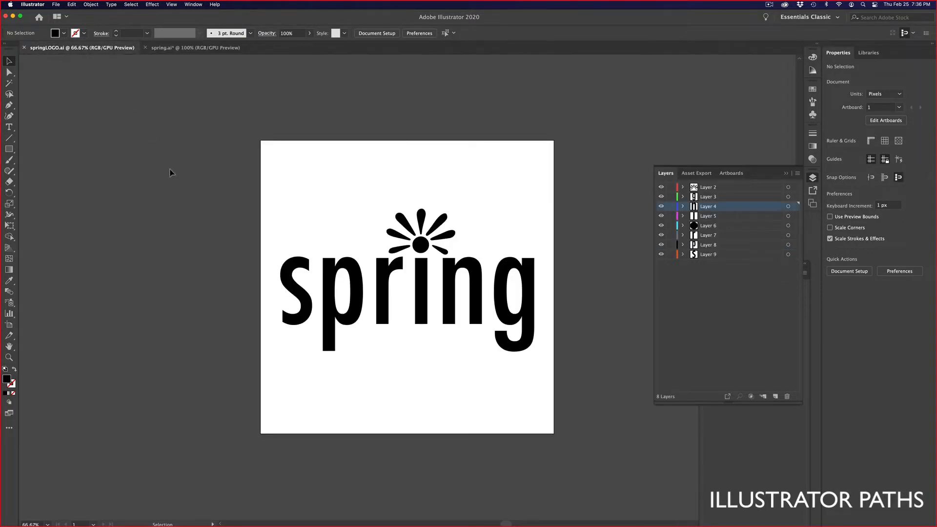
pyautogui.click(361, 290)
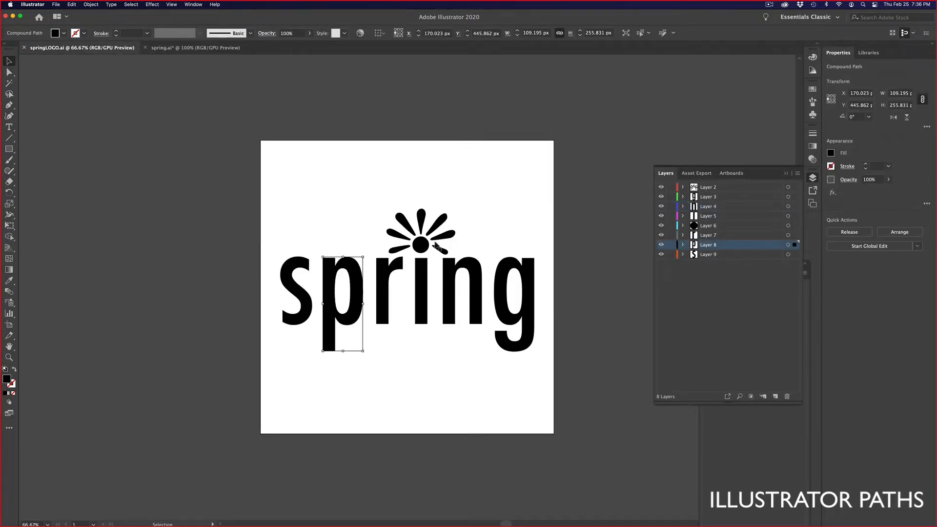
pyautogui.click(464, 225)
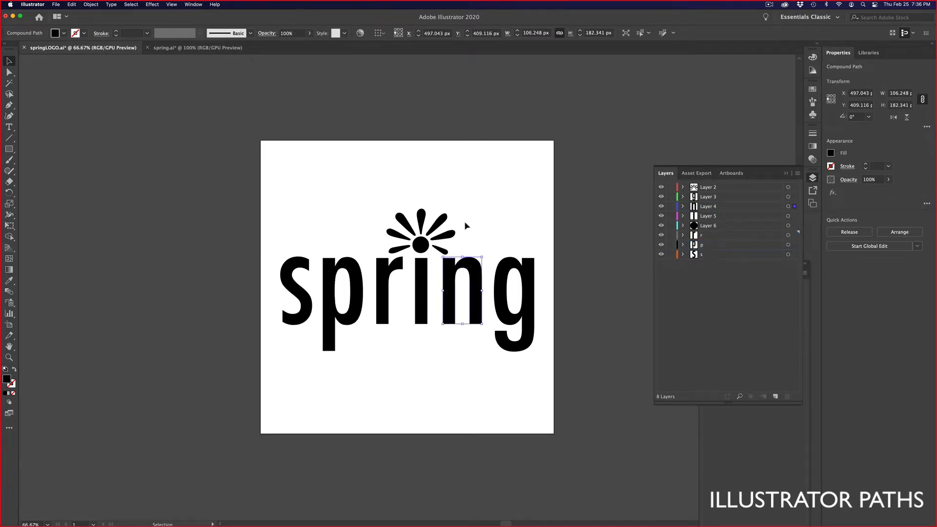
pyautogui.click(450, 264)
# Return to spring.ai, exit isolation mode and select the uppercase SPRING text
pyautogui.click(171, 51)
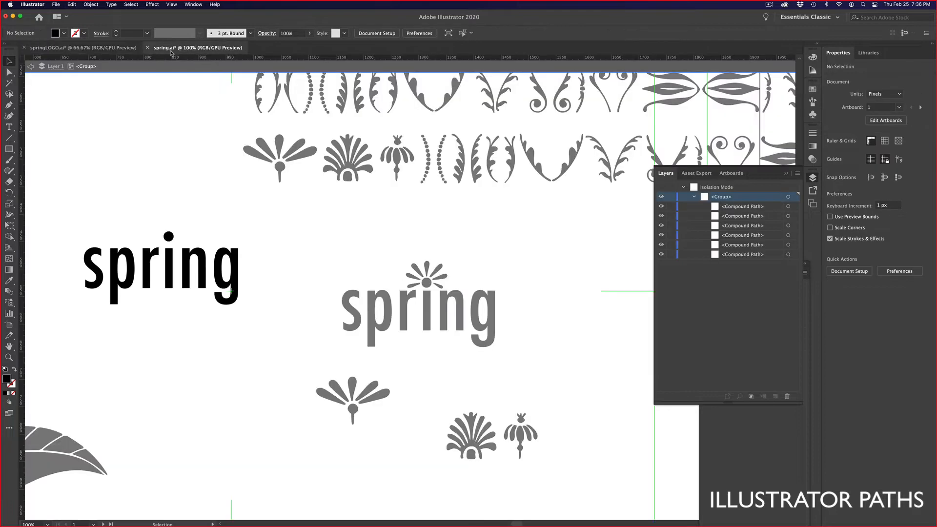
pyautogui.press('super+minus')
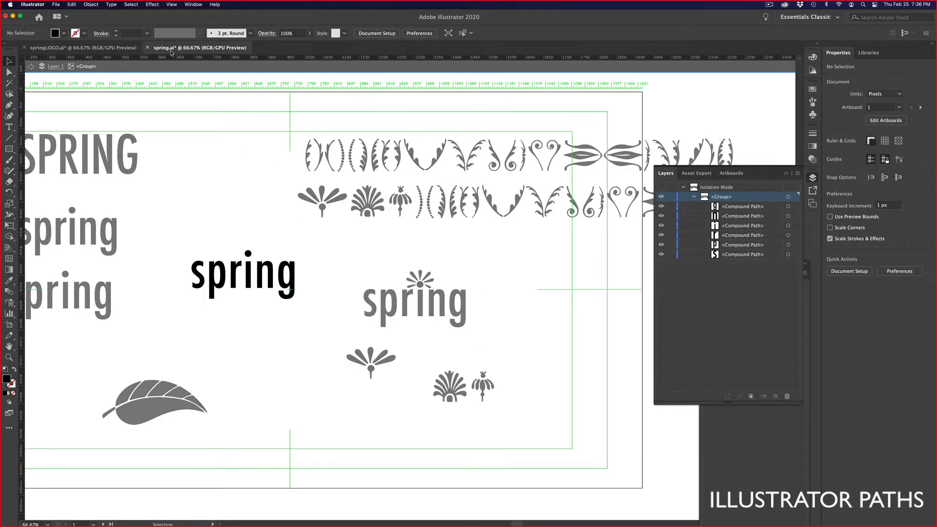
pyautogui.moveTo(233, 154); pyautogui.dragTo(362, 179)
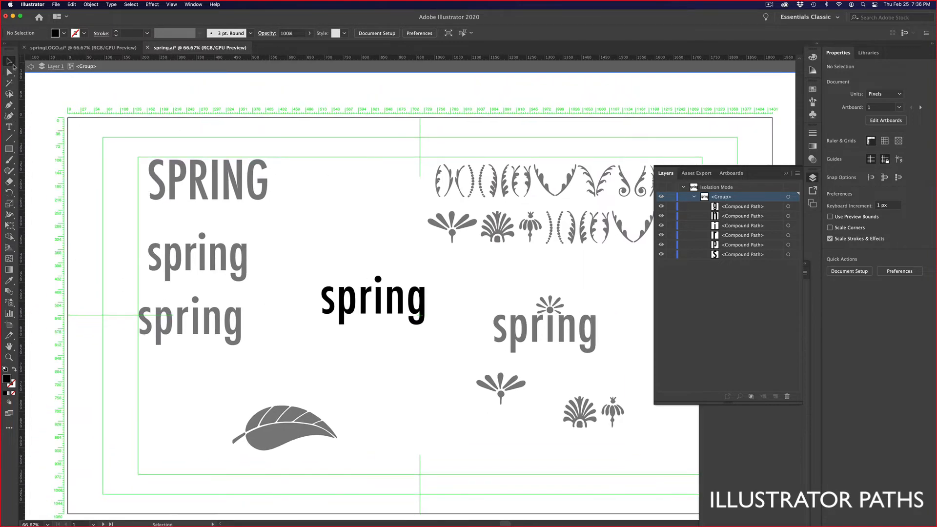
pyautogui.doubleClick(177, 153)
pyautogui.click(203, 191)
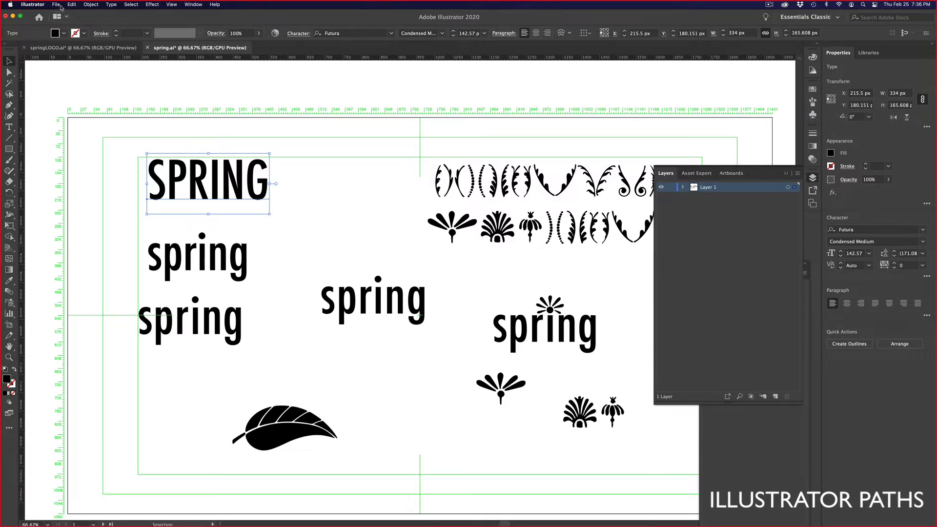
# Create a new 800 x 800 px document and place a copy of the uppercase SPRING text on its artboard
pyautogui.click(60, 5)
pyautogui.click(68, 15)
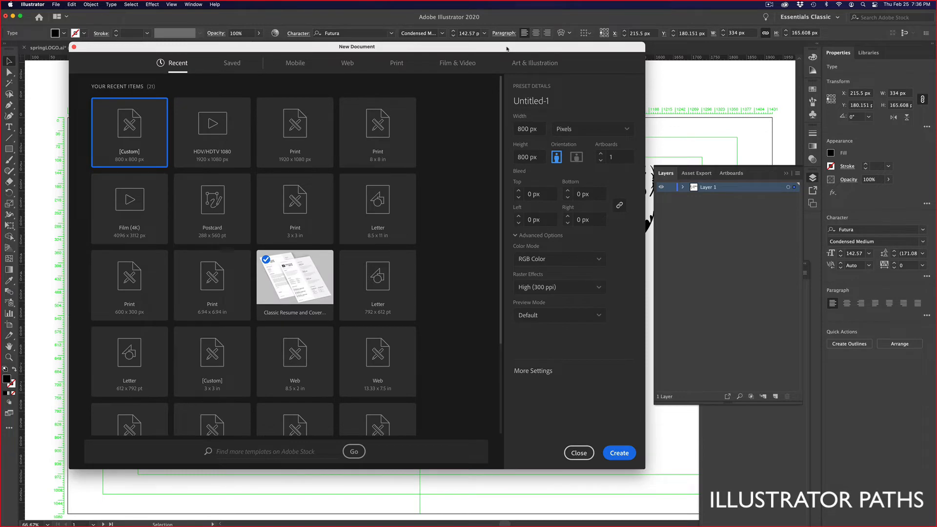
pyautogui.moveTo(506, 48); pyautogui.dragTo(508, 342)
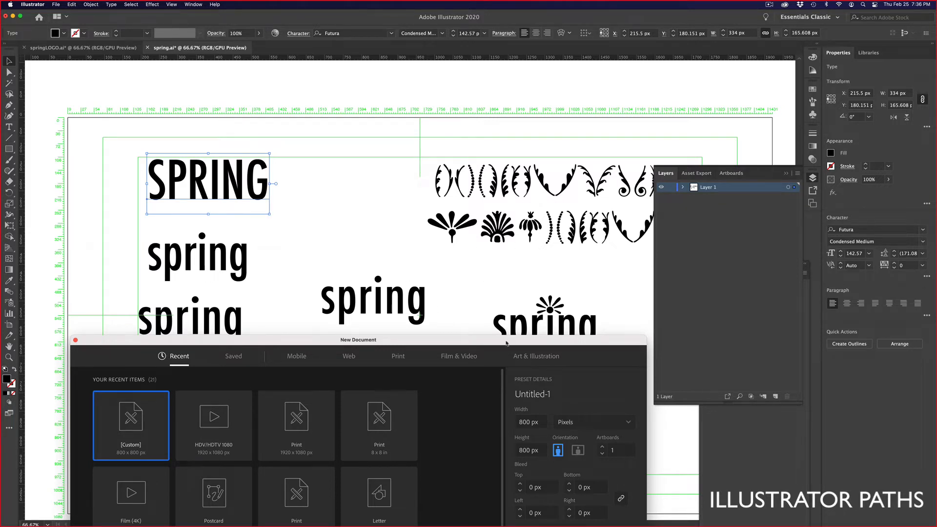
pyautogui.moveTo(507, 343); pyautogui.dragTo(549, 105)
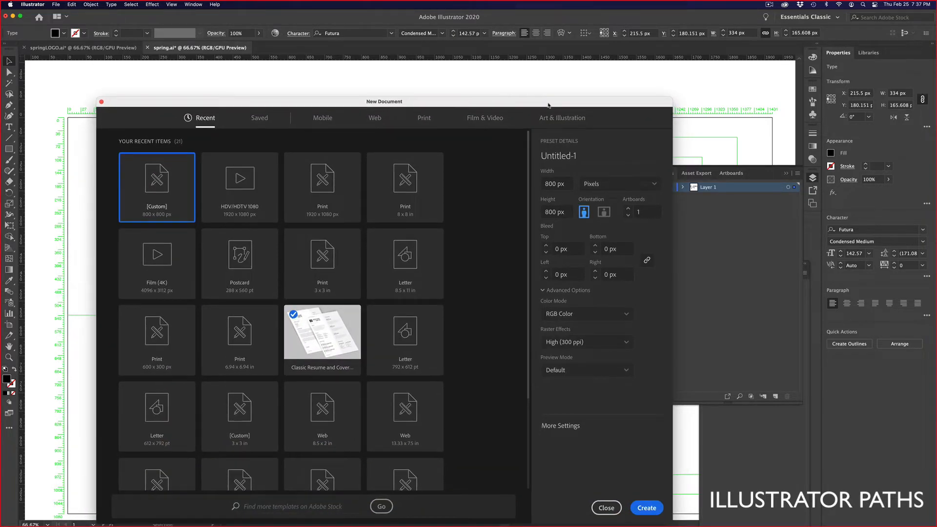
pyautogui.click(653, 508)
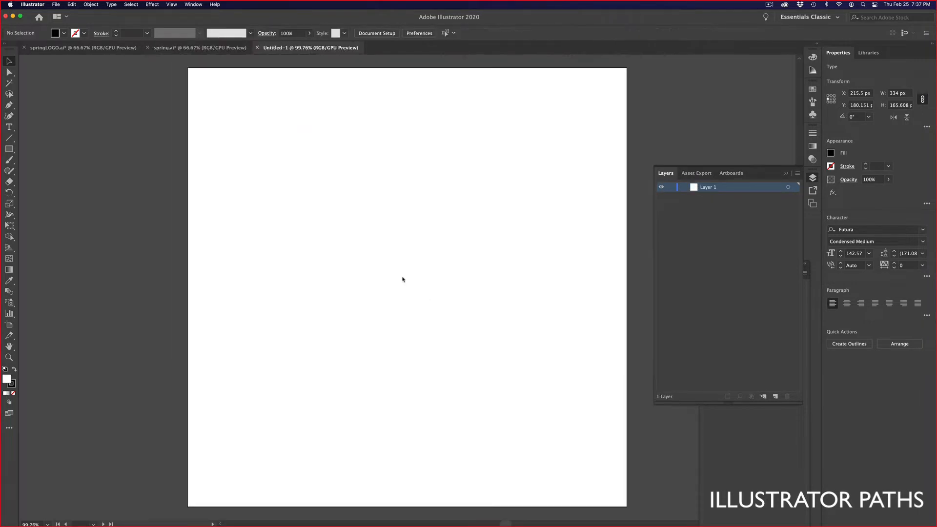
pyautogui.write('SPRING')
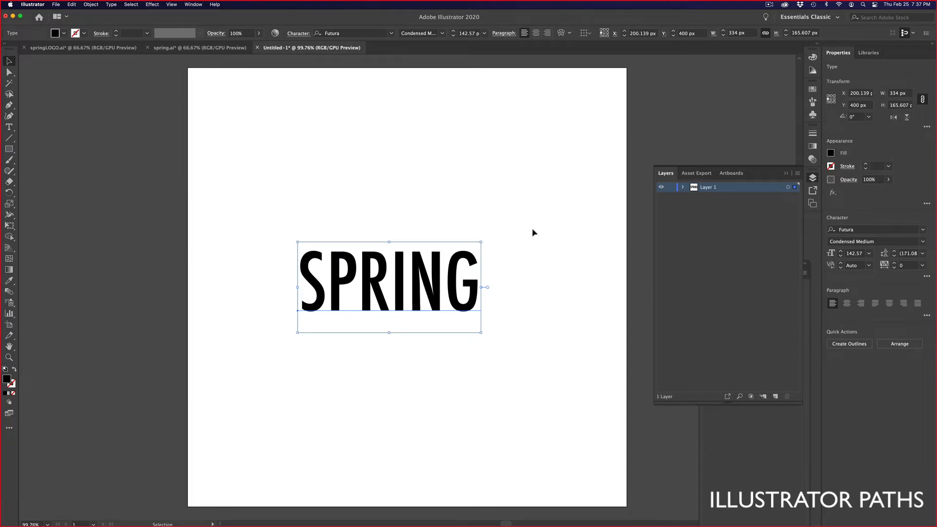
# Set the SPRING text's tracking to 67 and its Futura font style to Medium
pyautogui.doubleClick(412, 303)
pyautogui.press('super+a')
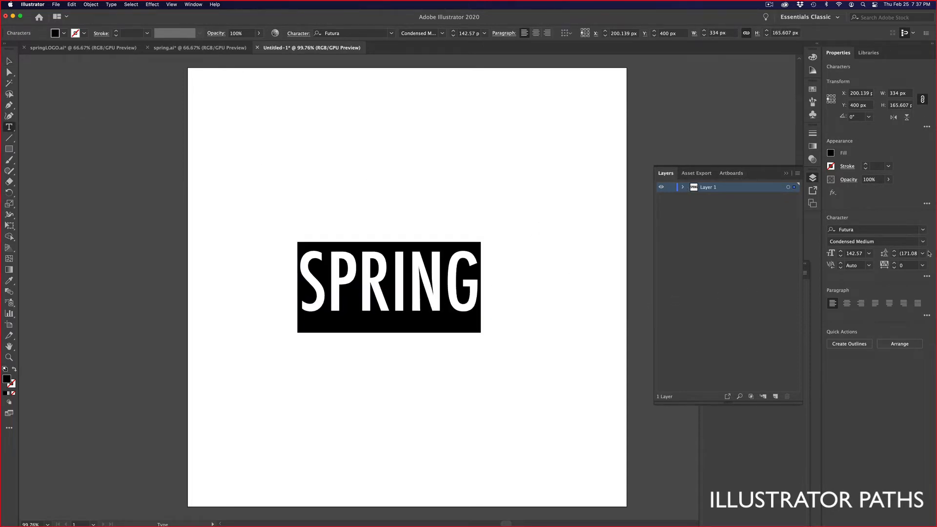
pyautogui.click(895, 264)
pyautogui.moveTo(894, 264); pyautogui.dragTo(894, 263)
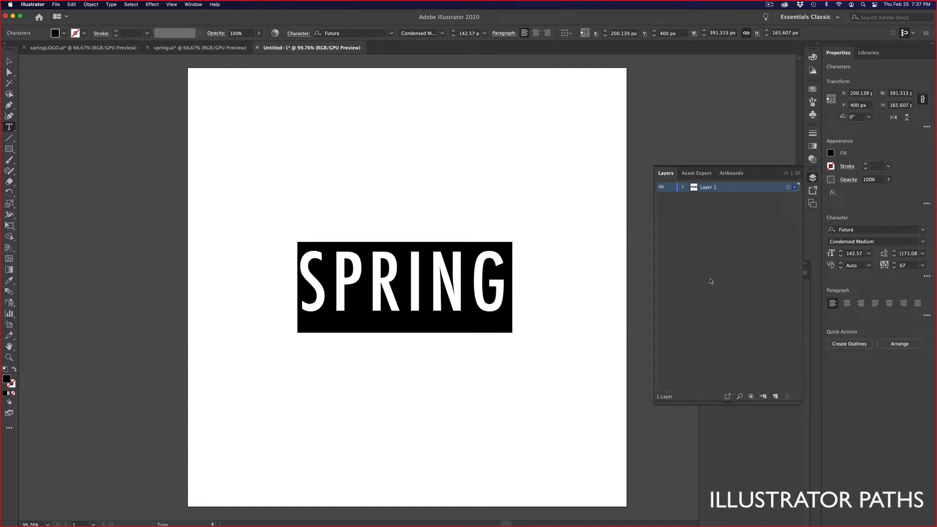
pyautogui.click(923, 241)
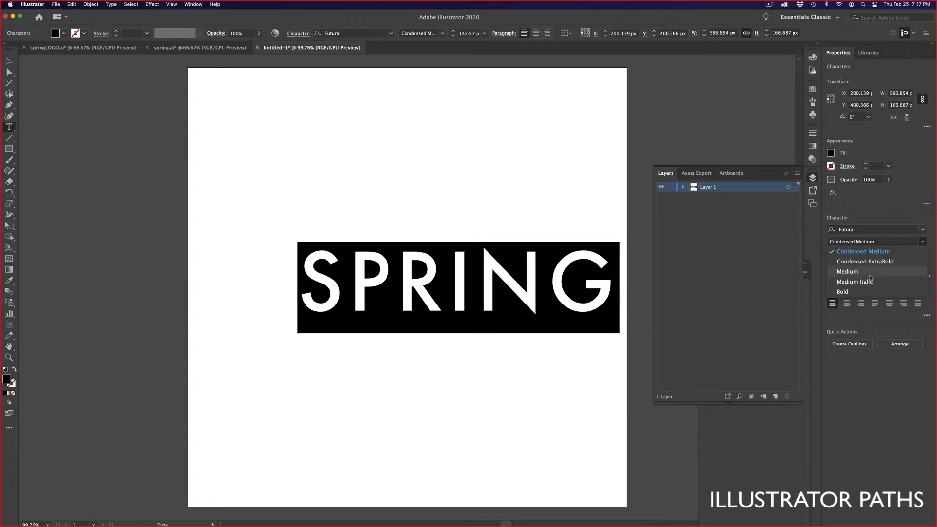
pyautogui.click(870, 273)
pyautogui.click(9, 61)
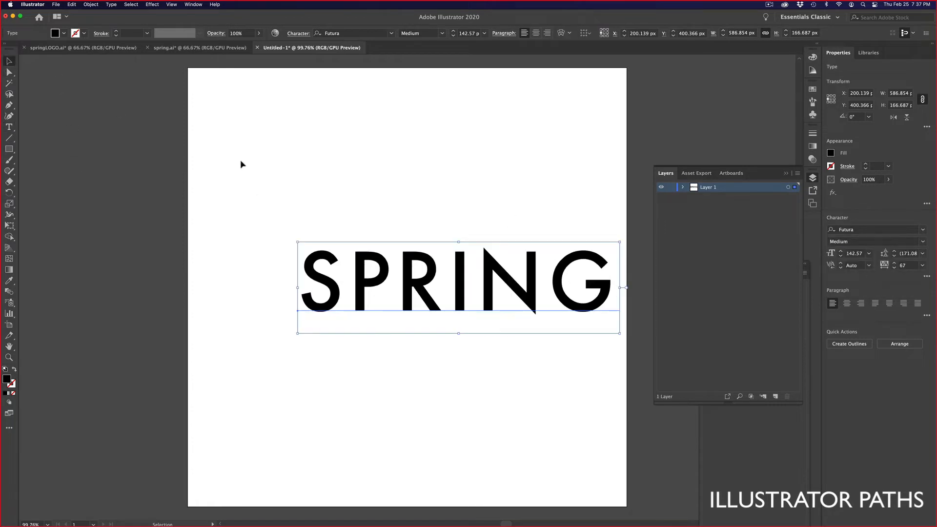
# Move the SPRING text nearer the middle of the artboard and expand Layer 1 to show the text object
pyautogui.moveTo(389, 267); pyautogui.dragTo(359, 253)
pyautogui.rightClick(360, 252)
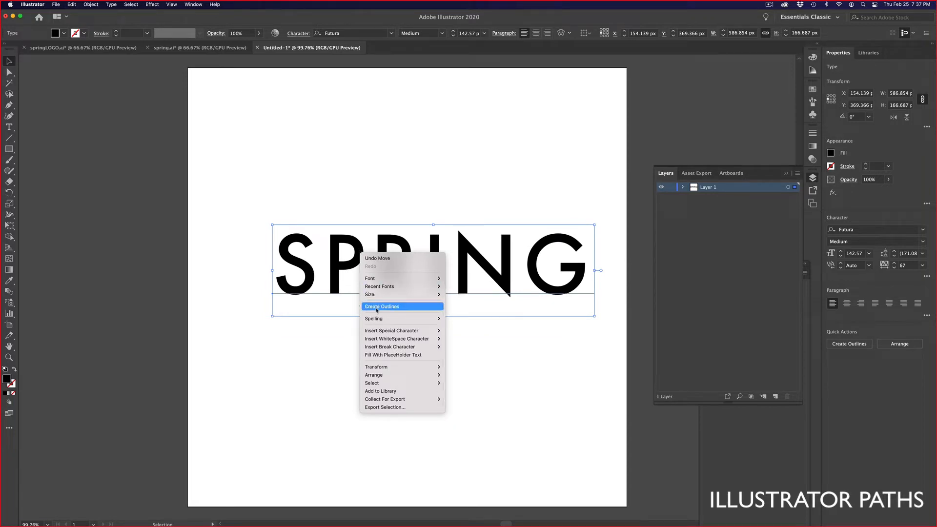
pyautogui.click(750, 233)
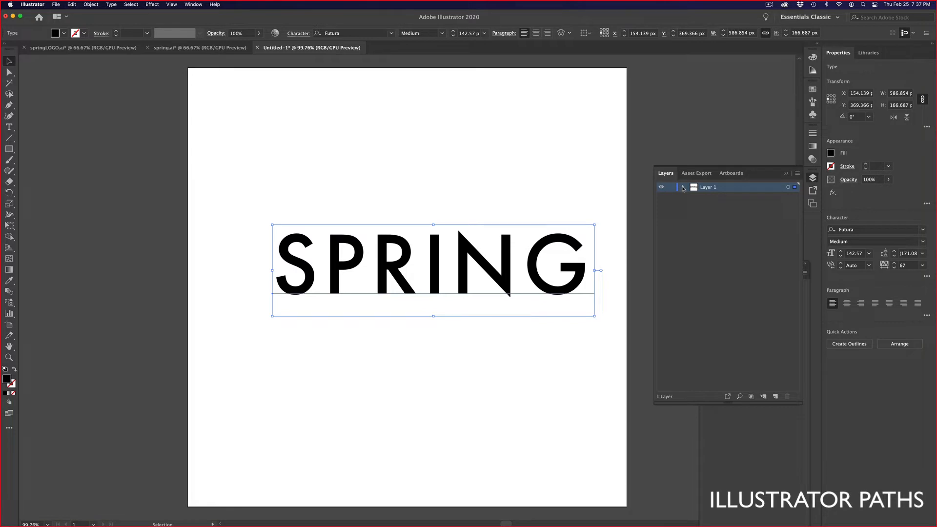
pyautogui.click(683, 188)
pyautogui.click(727, 196)
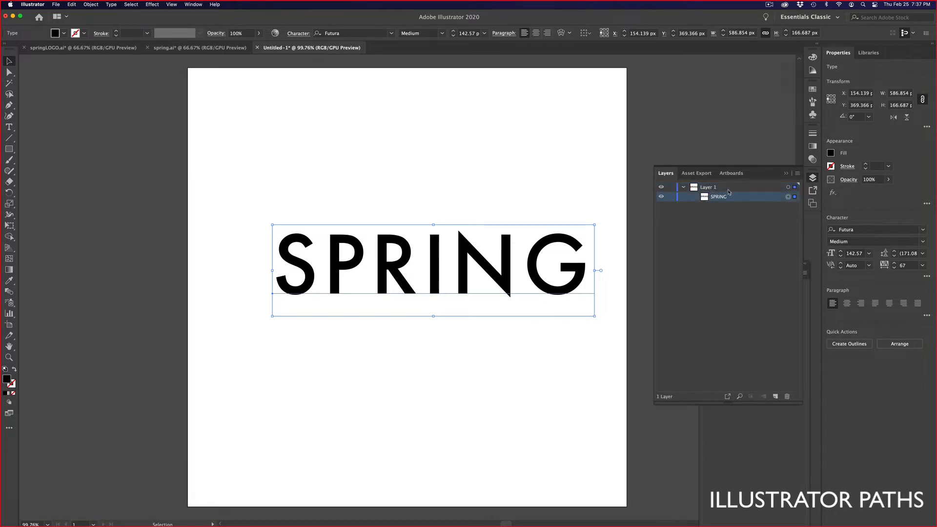
# Convert the SPRING text to outlines and expand its group to show each letter's compound path and anchor points
pyautogui.rightClick(531, 263)
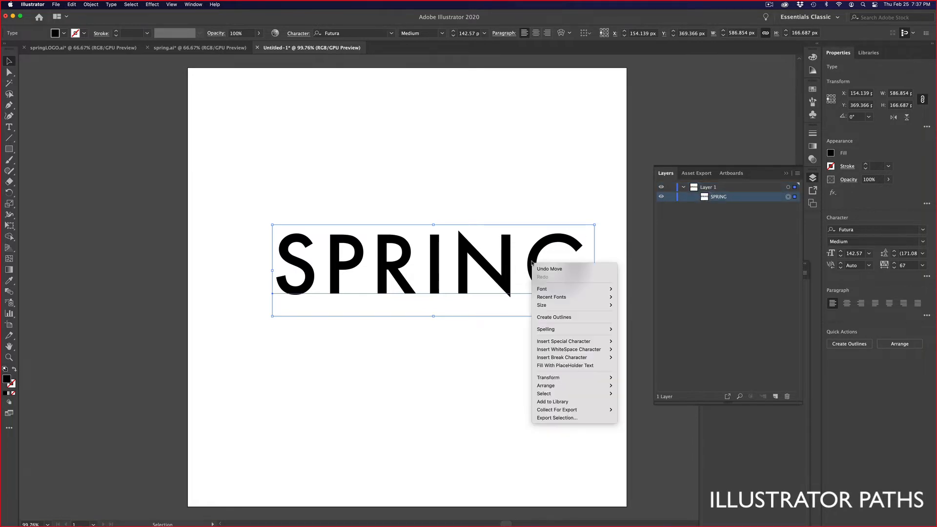
pyautogui.click(541, 317)
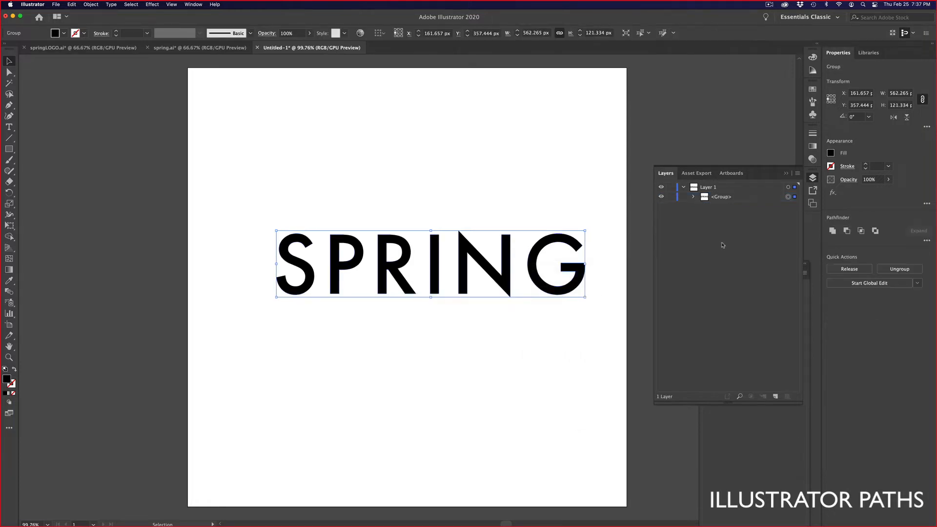
pyautogui.click(694, 198)
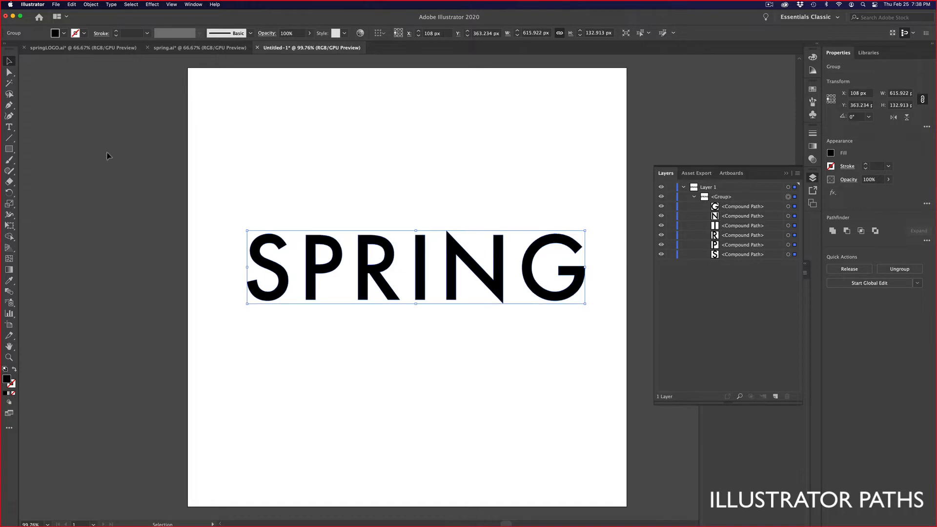
pyautogui.press('a')
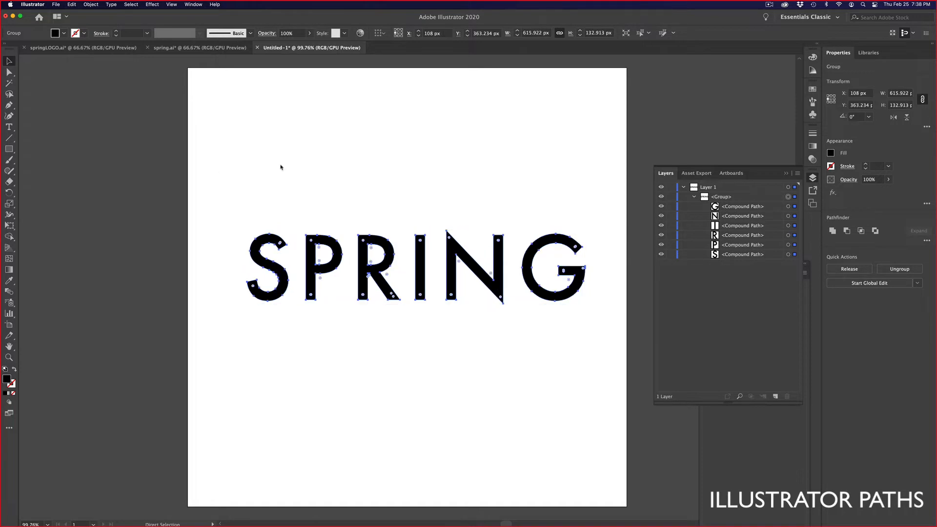
# Save the outlined lettering as springTEXT.ai in the Extrude folder with the Illustrator 2020 options
pyautogui.press('super+s')
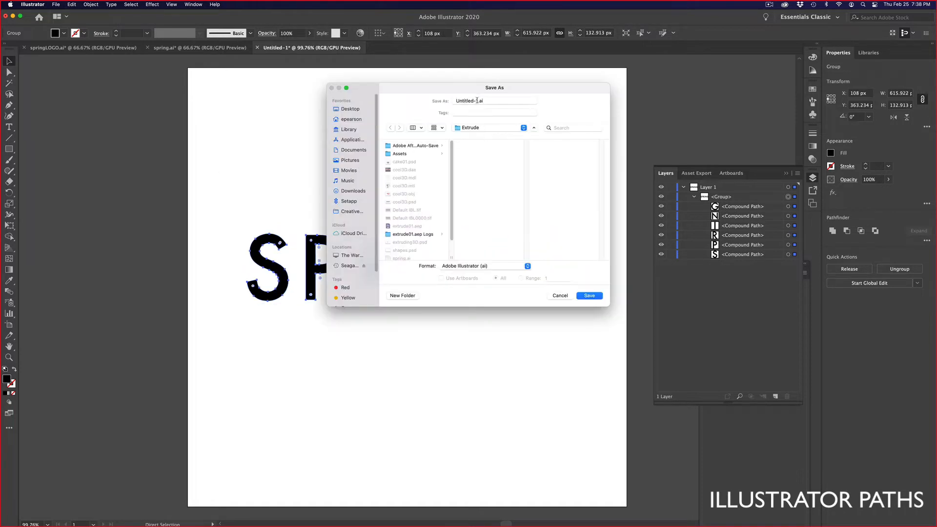
pyautogui.click(477, 101)
pyautogui.write('sprin')
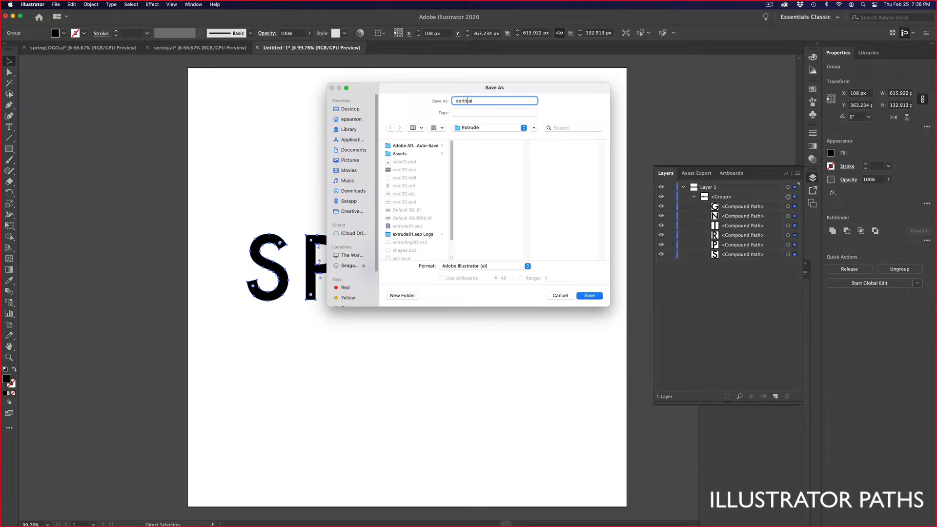
pyautogui.write('gTEXT')
pyautogui.click(599, 297)
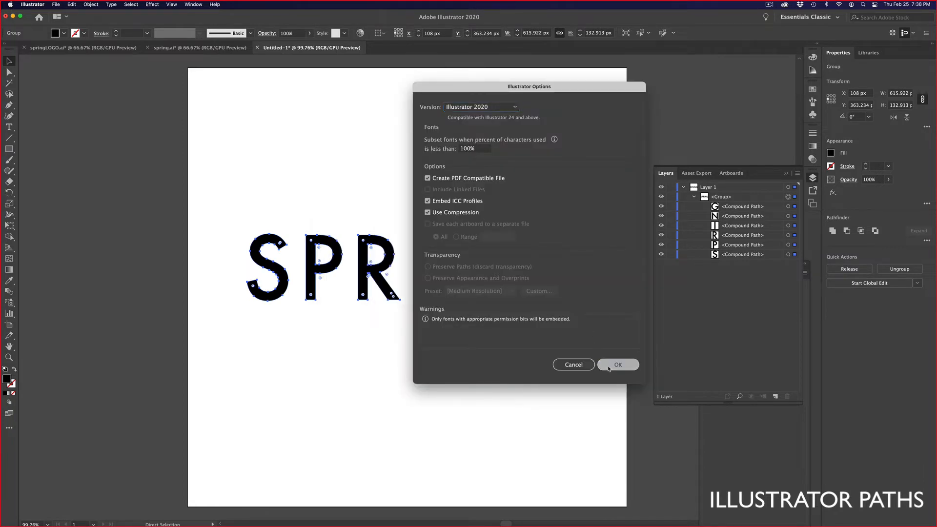
pyautogui.click(609, 369)
# Switch to After Effects and import springTEXT.ai as Composition - Retain Layer Sizes
pyautogui.moveTo(416, 513)
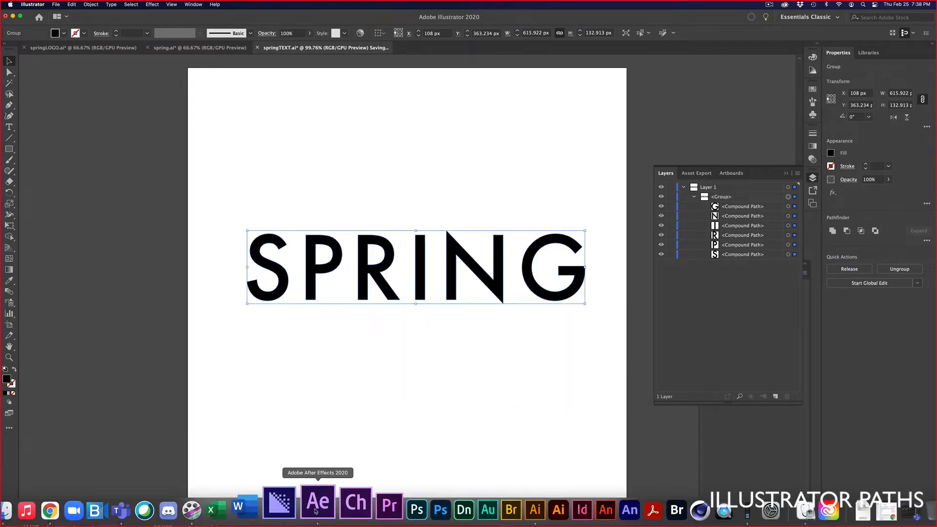
pyautogui.click(318, 503)
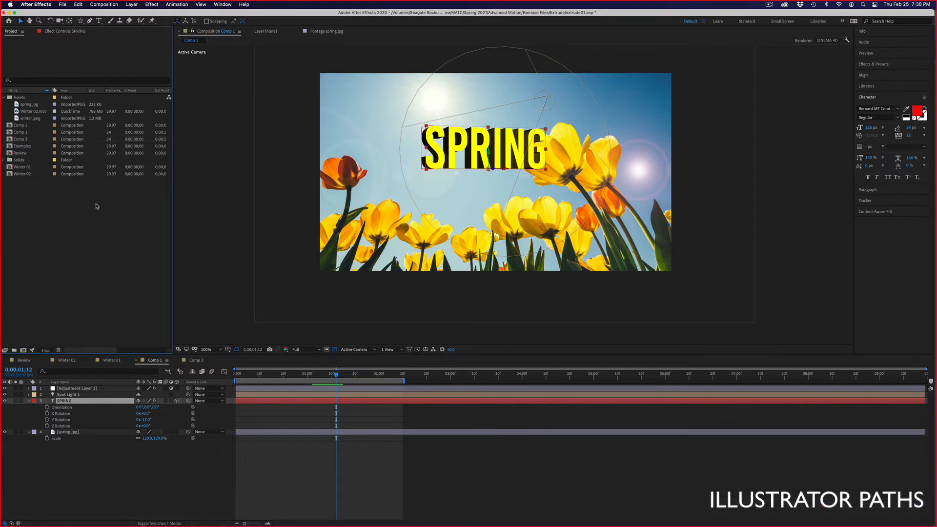
pyautogui.press('super+i')
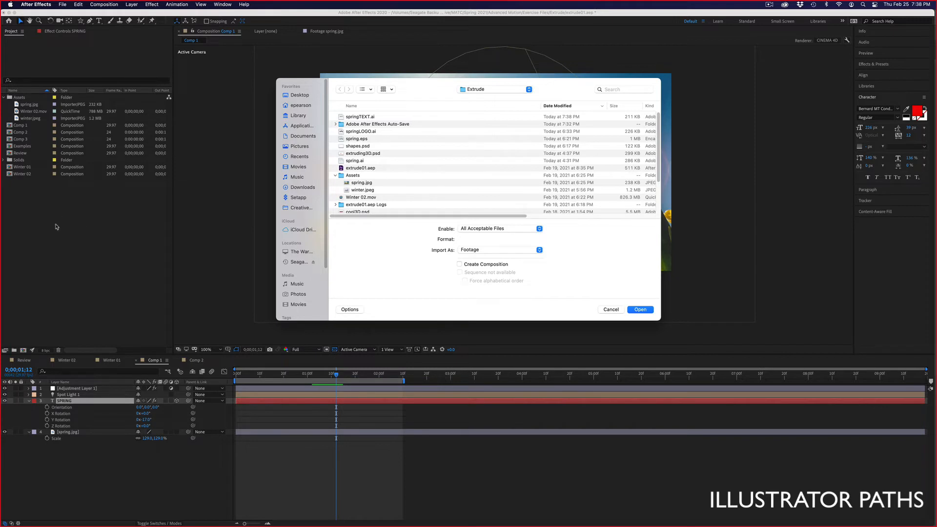
pyautogui.click(379, 116)
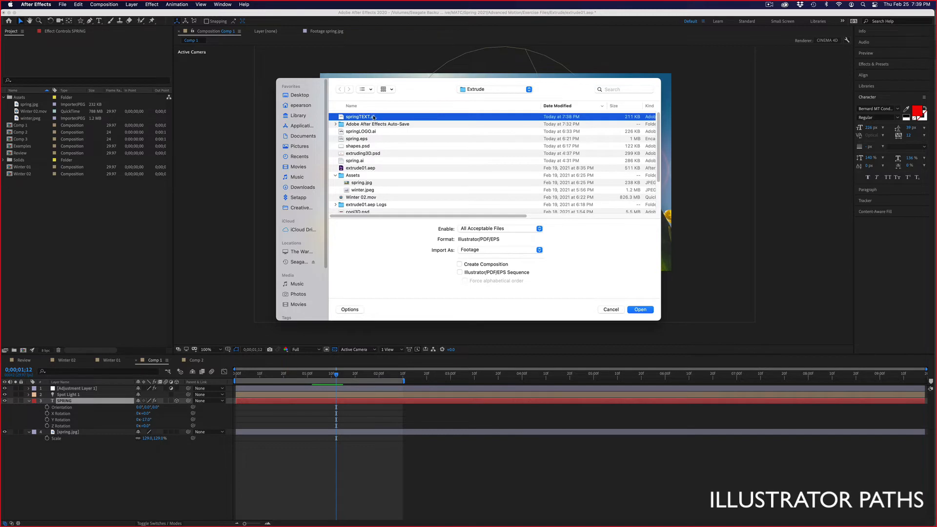
pyautogui.click(467, 249)
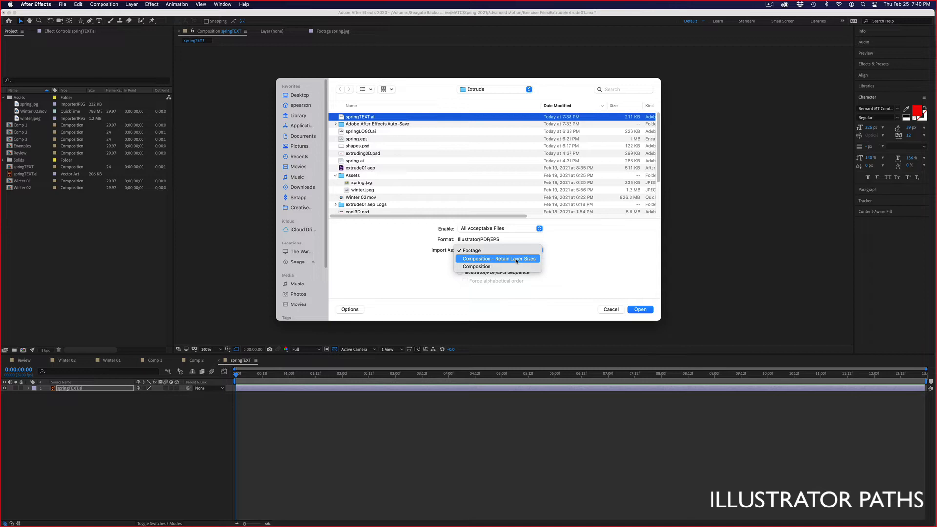
pyautogui.click(517, 259)
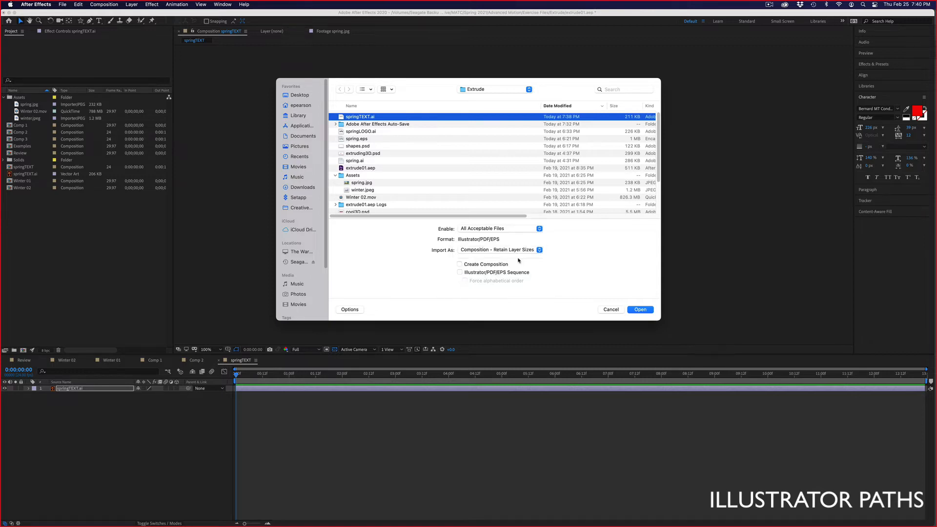
pyautogui.click(636, 309)
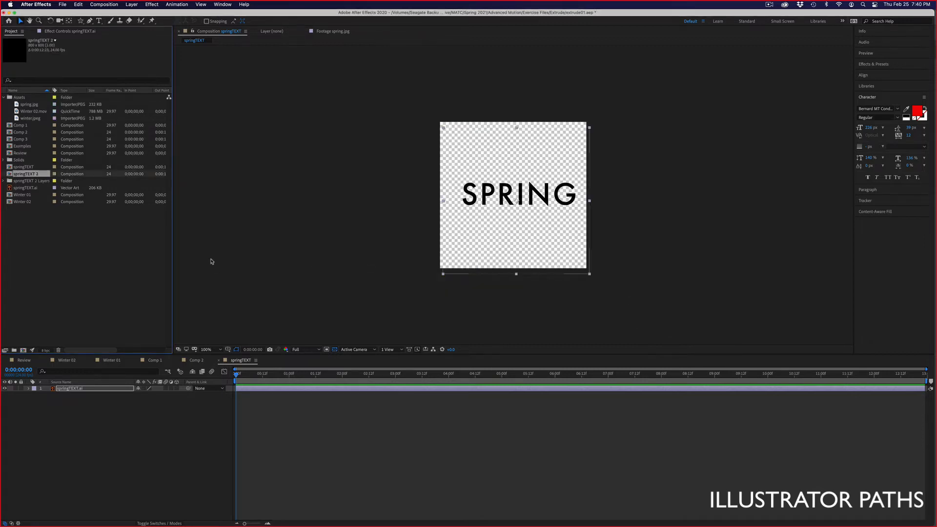
# Open the springTEXT 2 composition and make its springTEXT.ai layer 3D
pyautogui.doubleClick(10, 175)
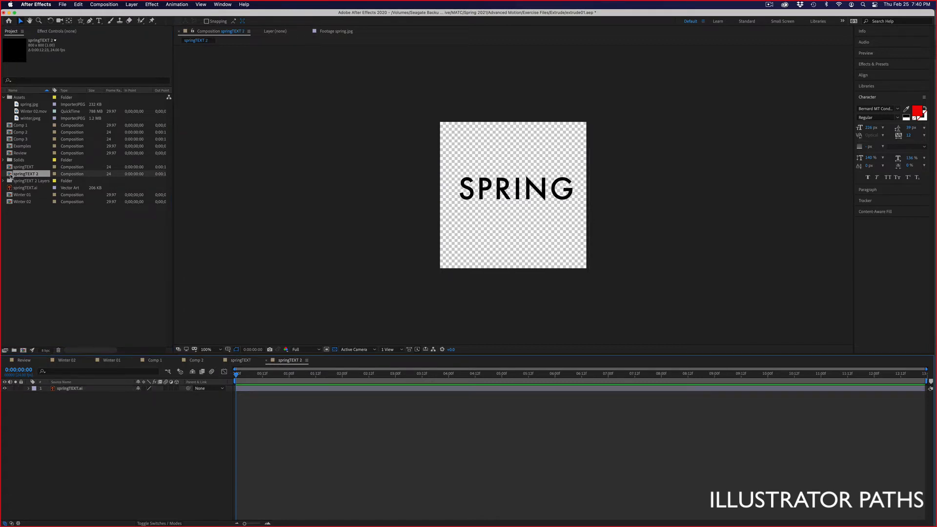
pyautogui.press('super+z')
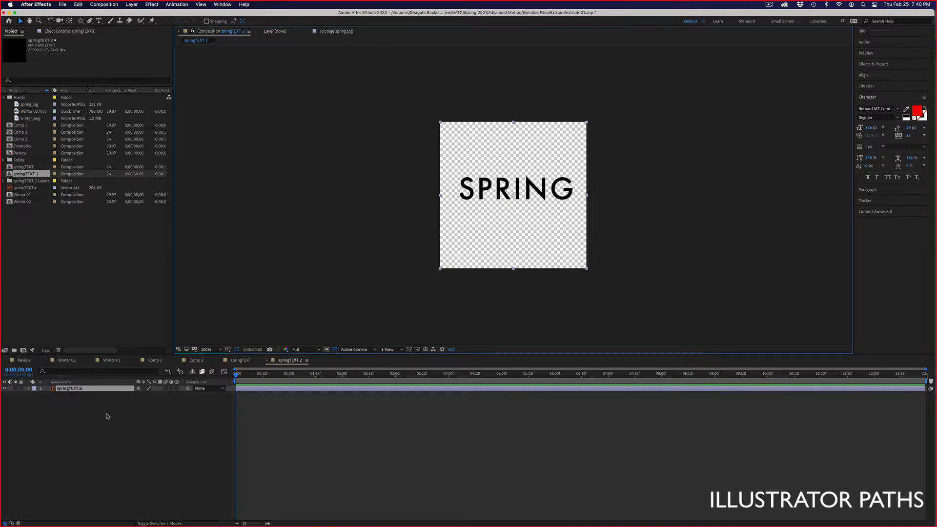
pyautogui.click(178, 388)
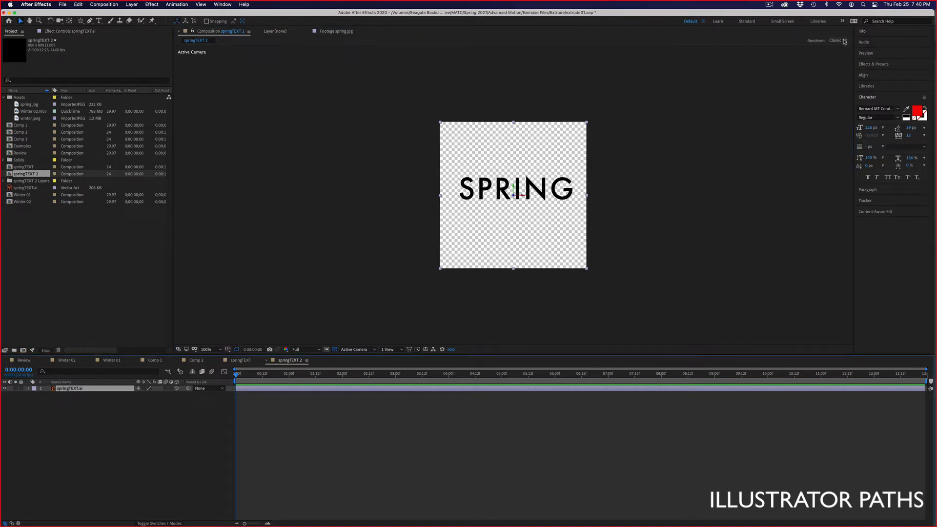
# Set the composition's 3D renderer to CINEMA 4D and expand the springTEXT.ai layer's properties
pyautogui.click(845, 41)
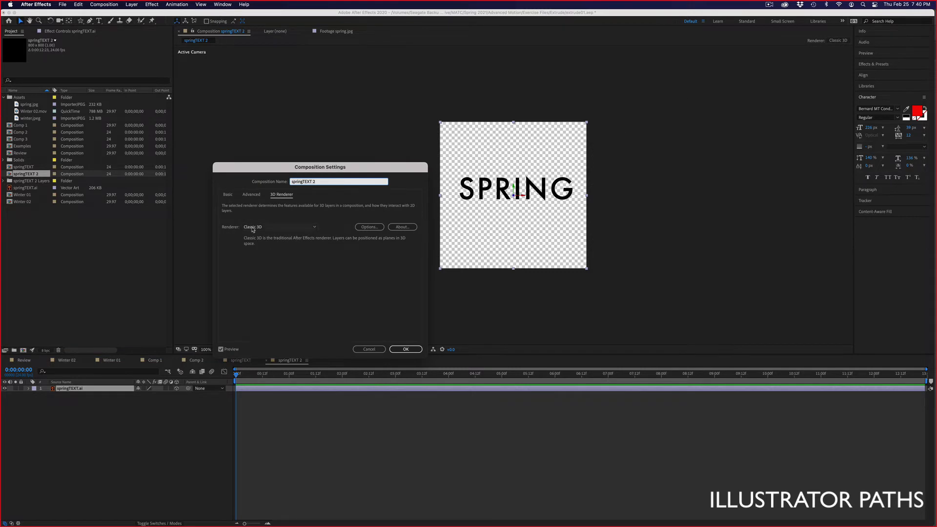
pyautogui.click(281, 227)
pyautogui.click(258, 243)
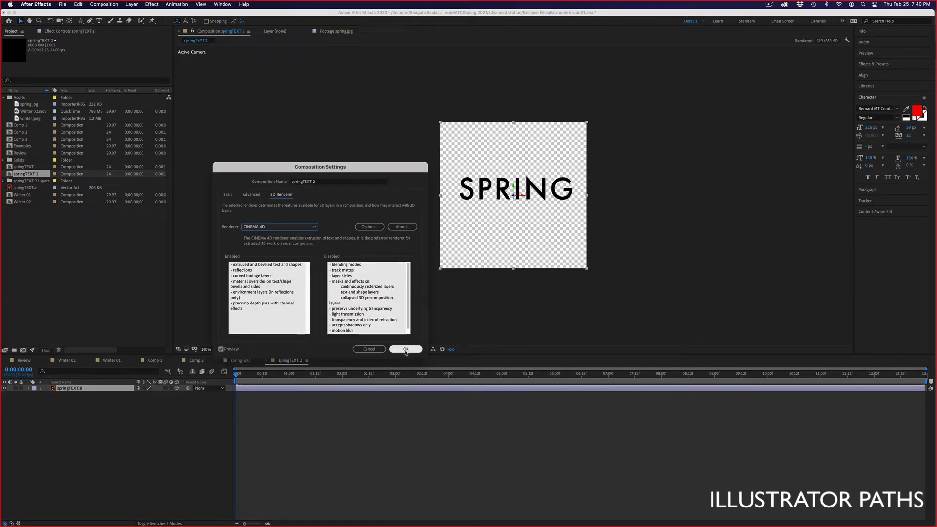
pyautogui.click(406, 349)
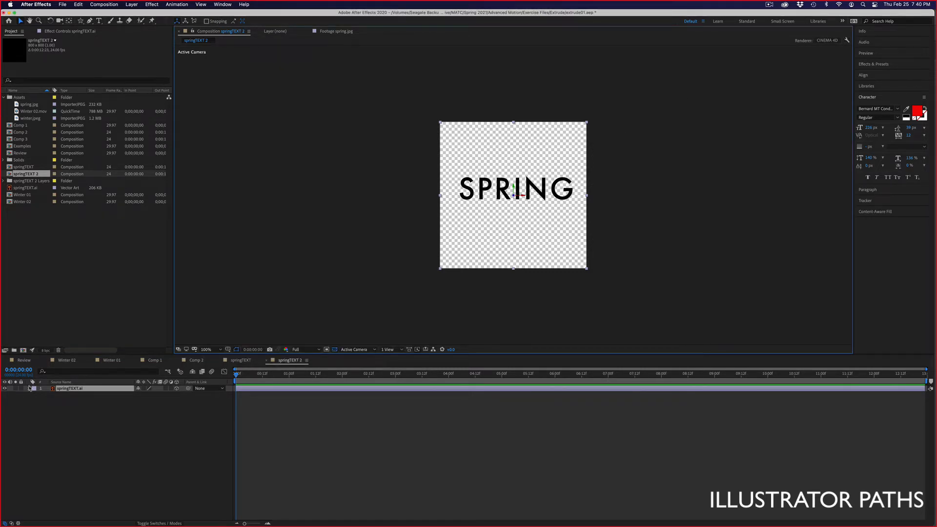
pyautogui.click(29, 389)
pyautogui.click(35, 402)
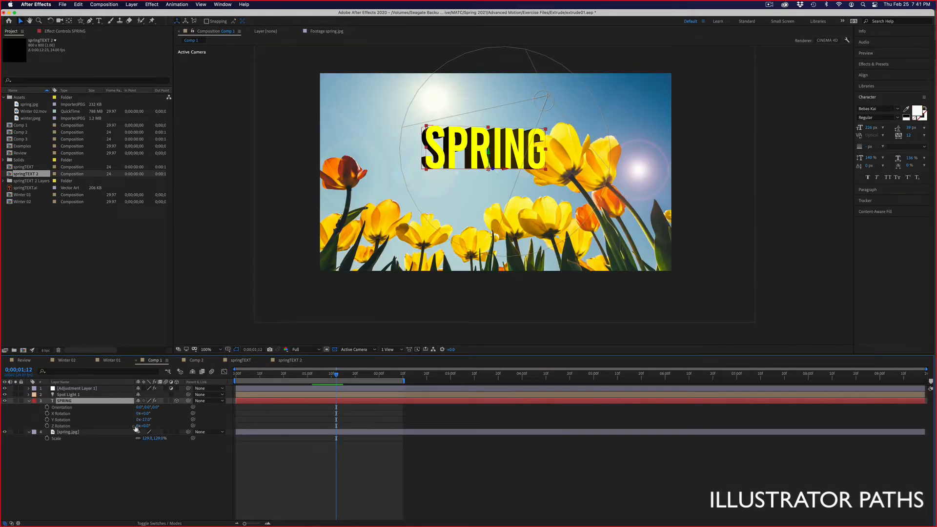
# In Comp 1, make the spring.jpg background layer 3D and show its rotation properties
pyautogui.click(79, 433)
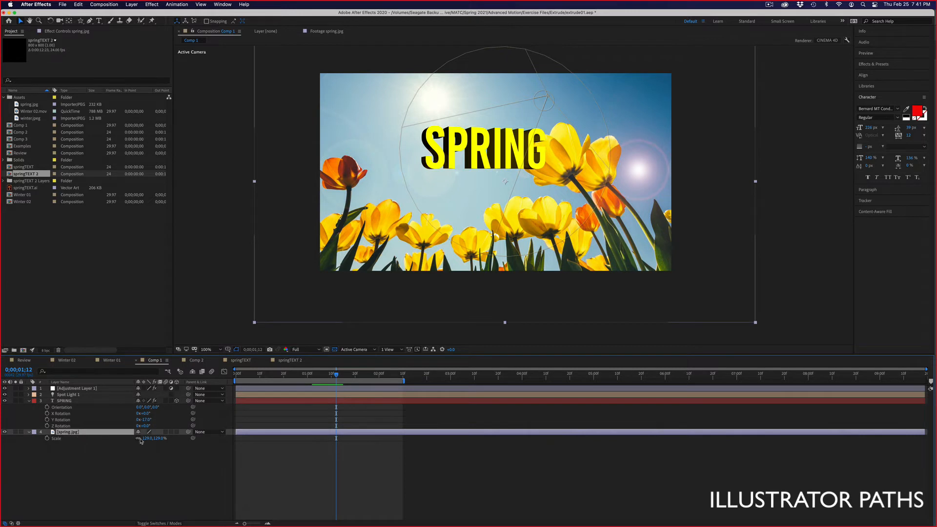
pyautogui.press('r')
pyautogui.click(176, 432)
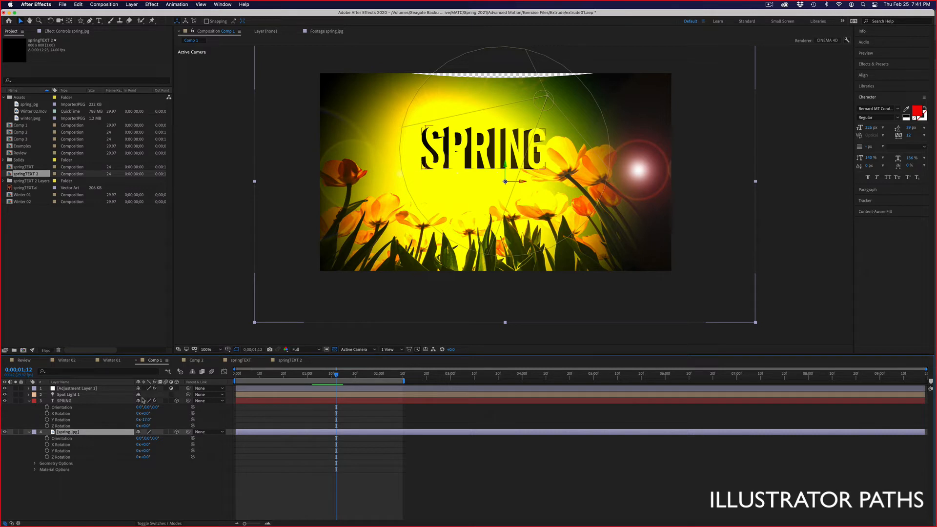
# Set the colour of Spot Light 1 in Comp 1 to white (ffffff) in its light settings
pyautogui.click(68, 395)
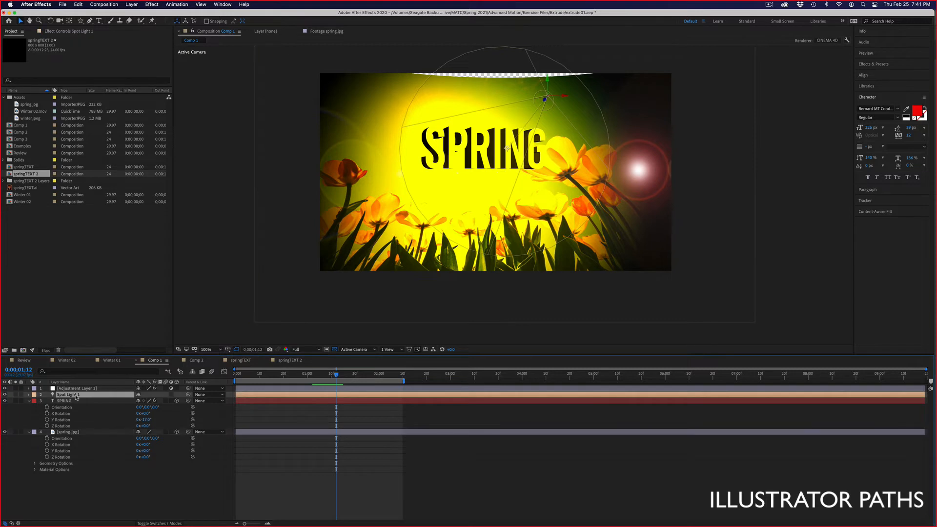
pyautogui.click(132, 4)
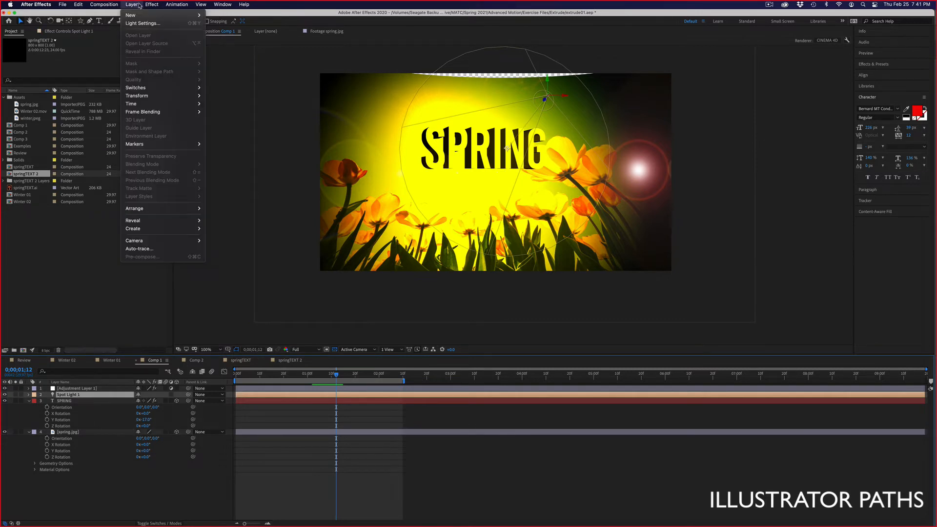
pyautogui.click(134, 23)
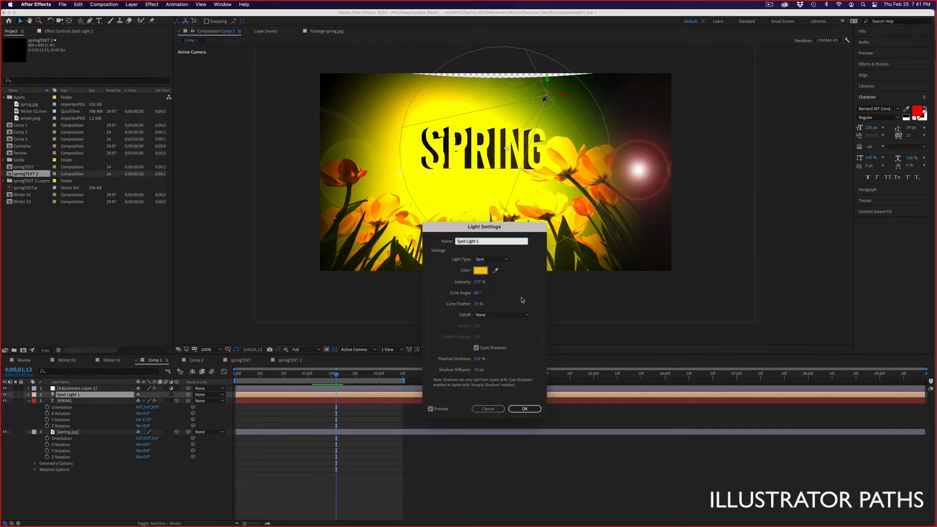
pyautogui.click(480, 270)
pyautogui.write('ffffff')
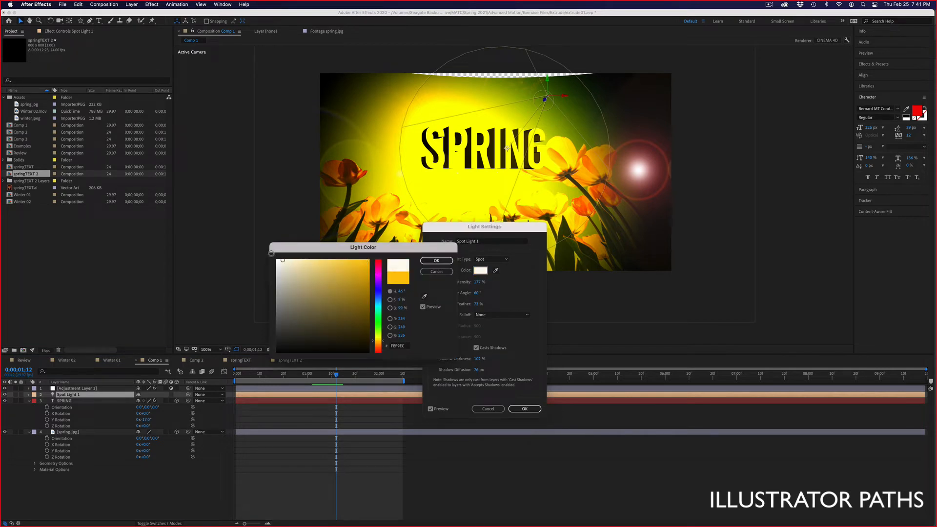
pyautogui.click(437, 261)
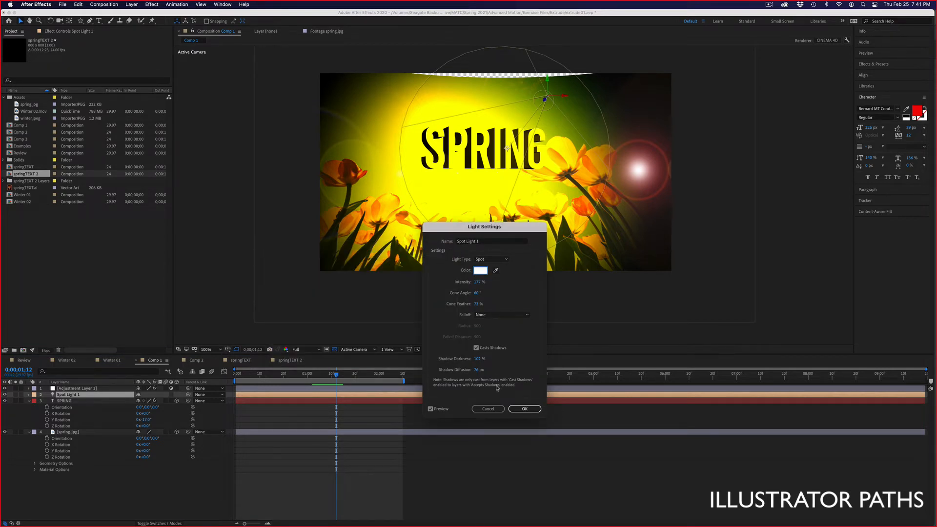
pyautogui.click(523, 408)
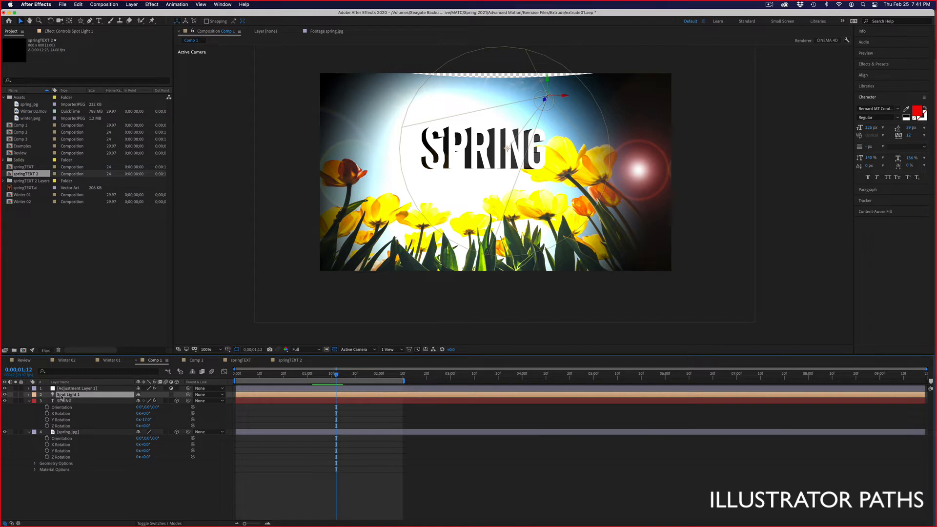
# Reduce the intensity of Spot Light 1 to about 120% in its light settings
pyautogui.click(132, 4)
pyautogui.click(135, 21)
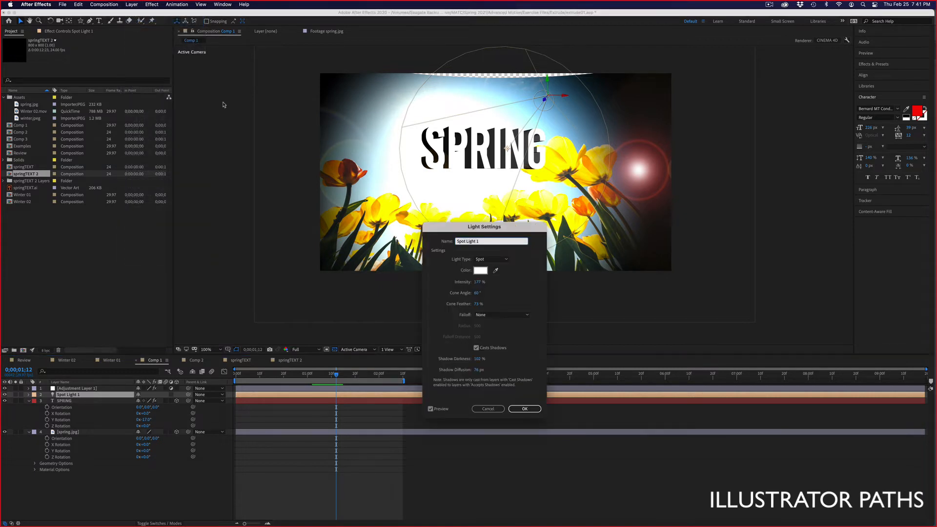
pyautogui.click(476, 282)
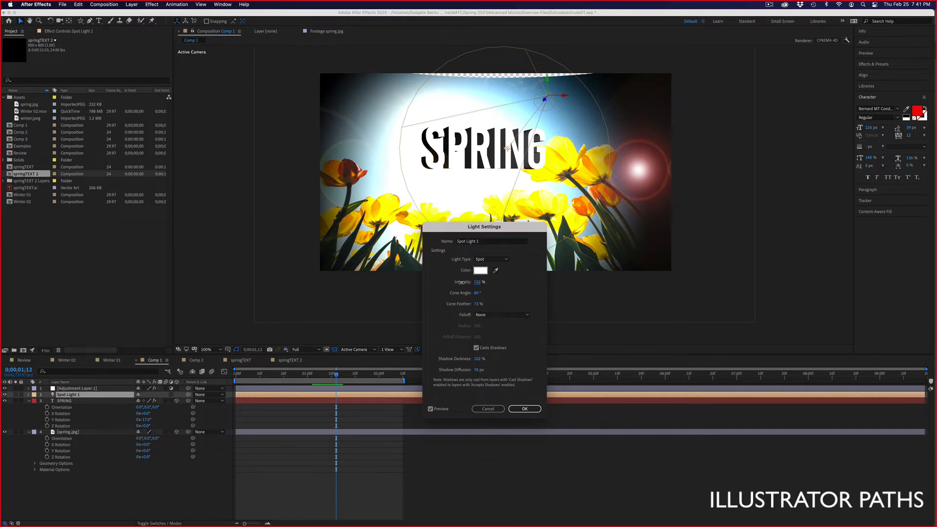
pyautogui.moveTo(461, 282)
pyautogui.mouseDown()
pyautogui.moveTo(436, 279)
pyautogui.moveTo(450, 280)
pyautogui.mouseUp()
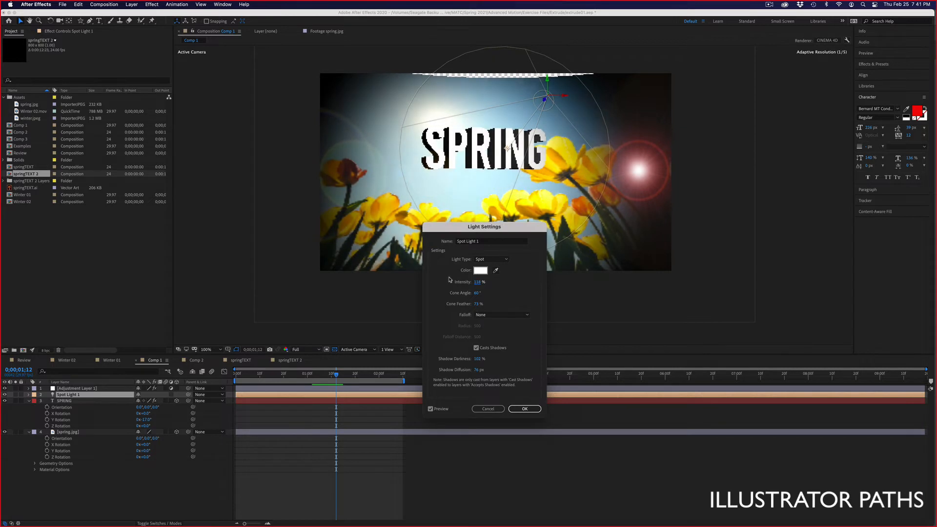
pyautogui.click(525, 409)
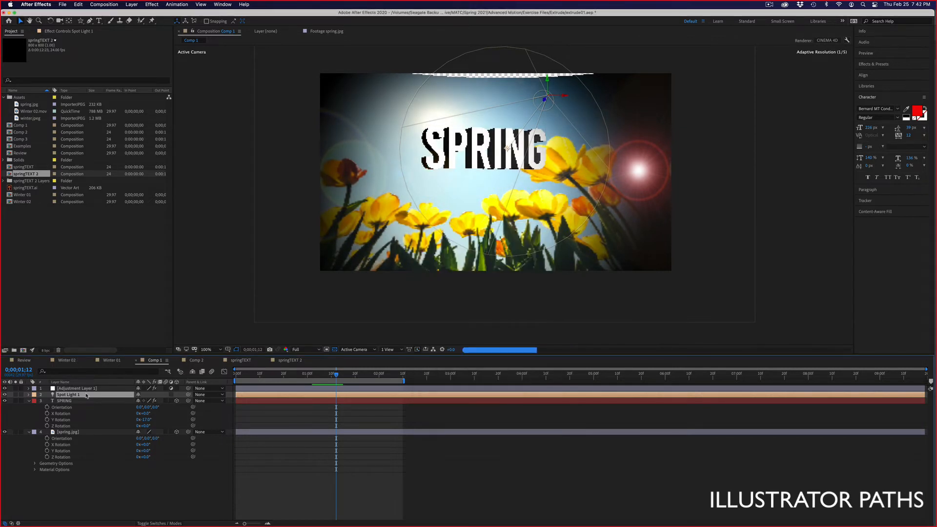
# Toggle the visibility of Adjustment Layer 1 to compare the lens flare effect, and leave the layer hidden
pyautogui.click(92, 389)
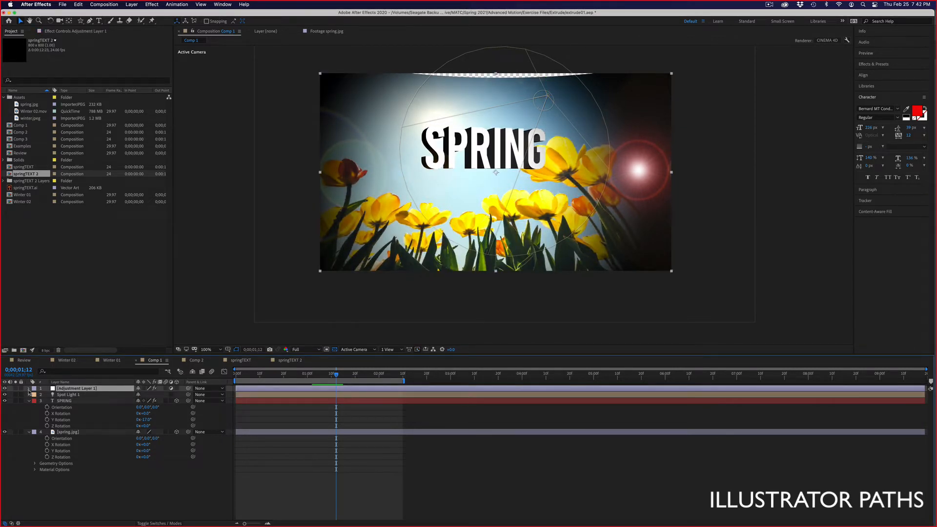
pyautogui.click(5, 389)
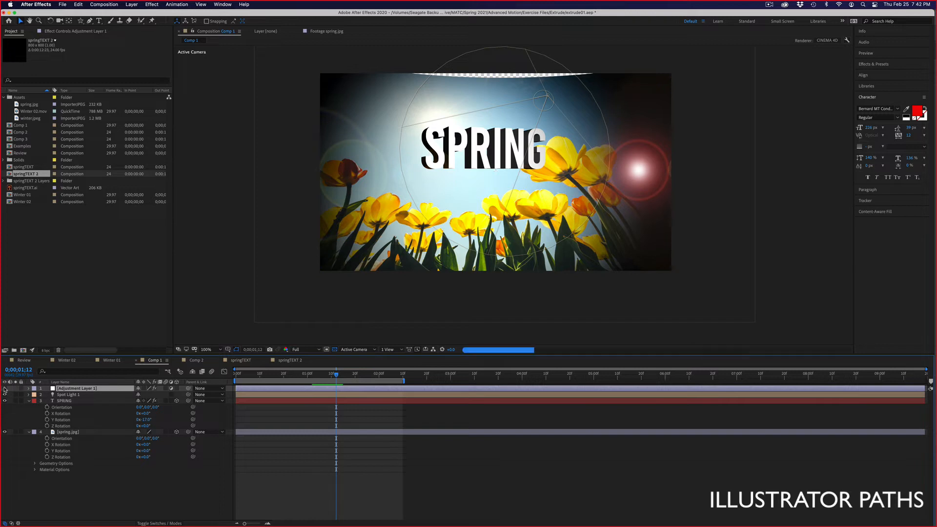
pyautogui.click(4, 389)
pyautogui.click(4, 389)
pyautogui.click(5, 389)
pyautogui.click(5, 389)
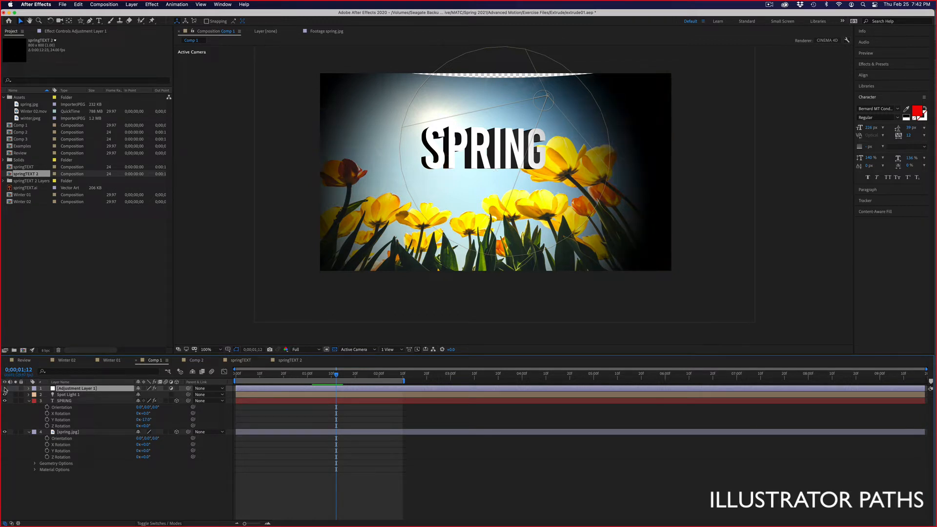
# Set the Curvature of the spring.jpg layer to 100% and switch the composition viewer to 2 Views - Horizontal
pyautogui.click(61, 432)
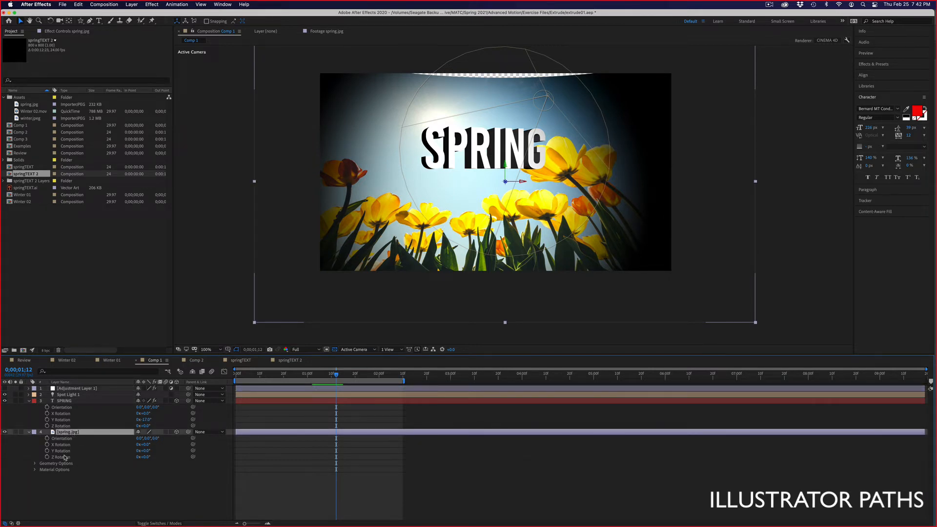
pyautogui.click(35, 464)
pyautogui.moveTo(140, 469); pyautogui.dragTo(151, 467)
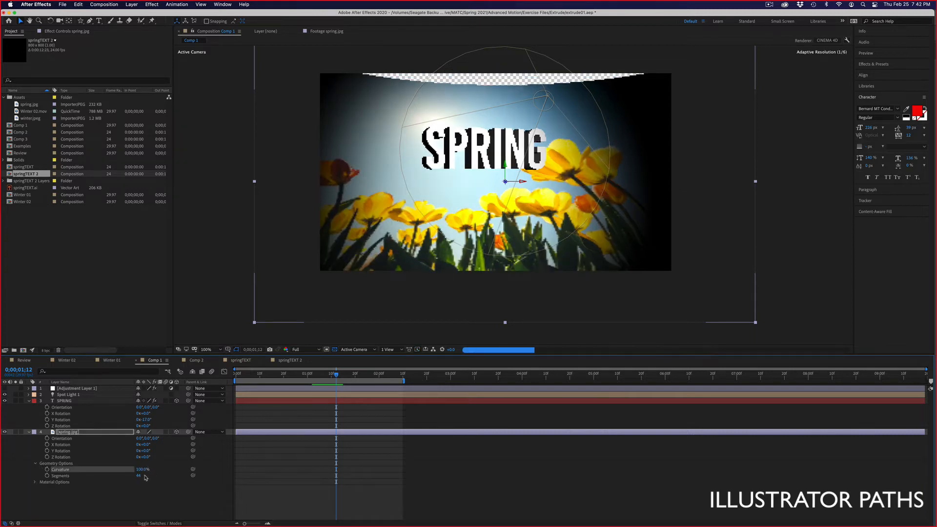
pyautogui.click(389, 349)
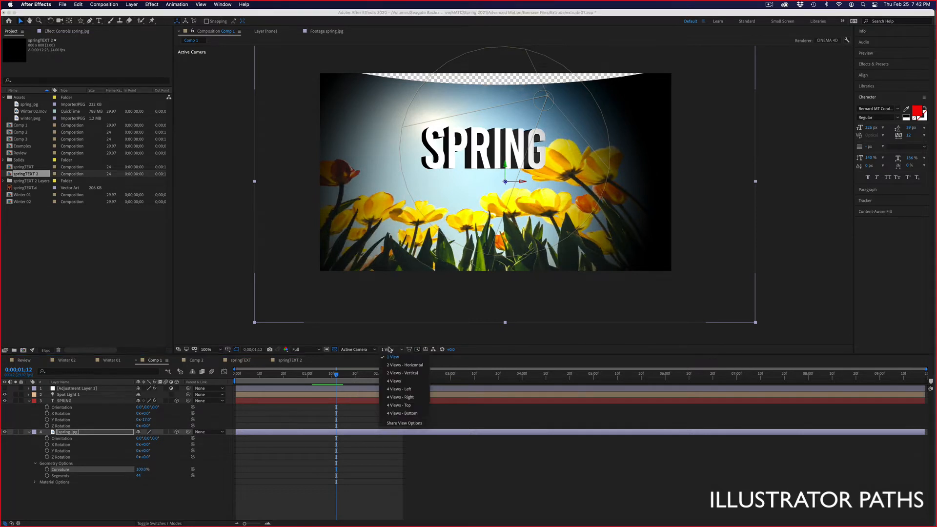
pyautogui.click(395, 366)
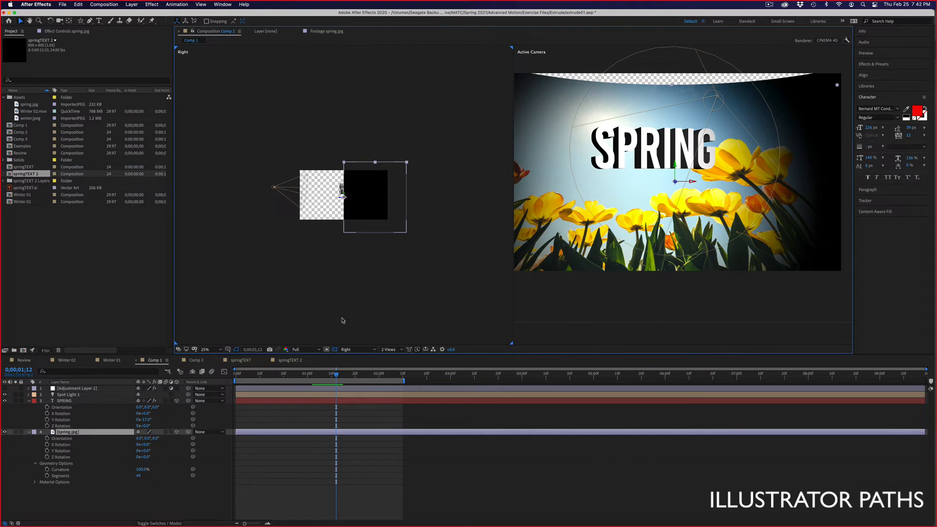
# Set the spring.jpg layer's Y Rotation to 12° and its Scale to 175% so the curved background fills the frame
pyautogui.press('u')
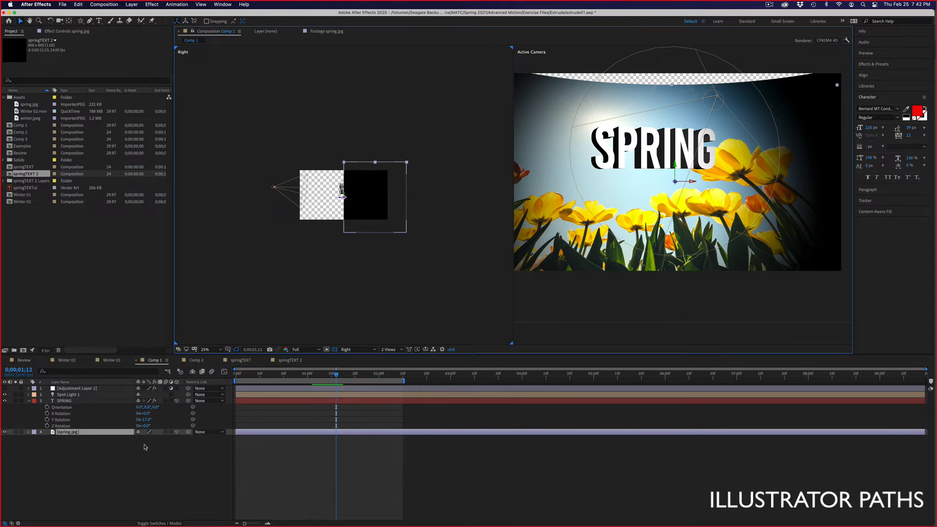
pyautogui.press('r')
pyautogui.moveTo(149, 451); pyautogui.dragTo(129, 451)
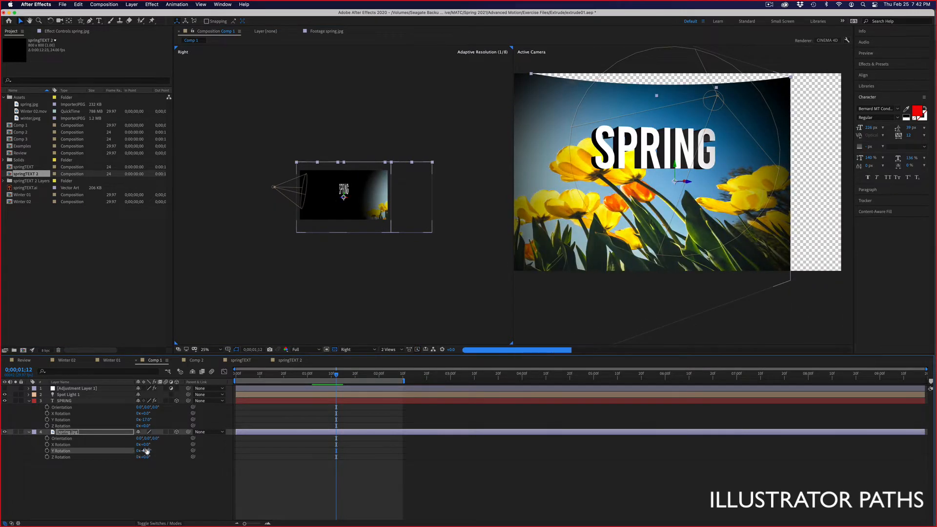
pyautogui.moveTo(143, 451); pyautogui.dragTo(168, 450)
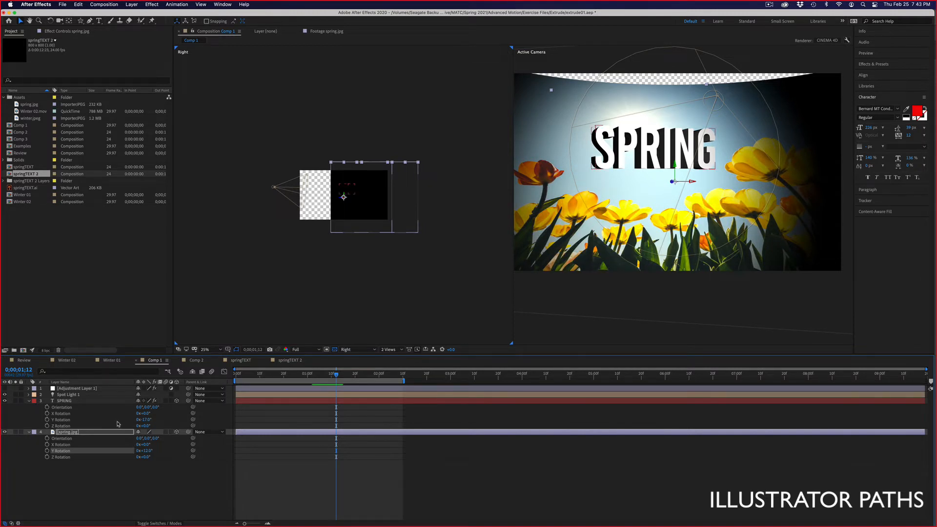
pyautogui.press('s')
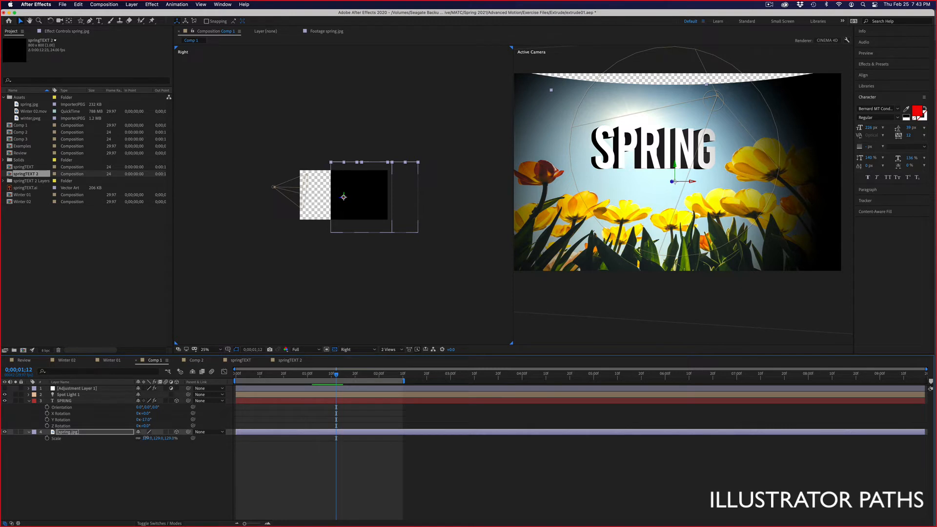
pyautogui.moveTo(141, 441); pyautogui.dragTo(159, 432)
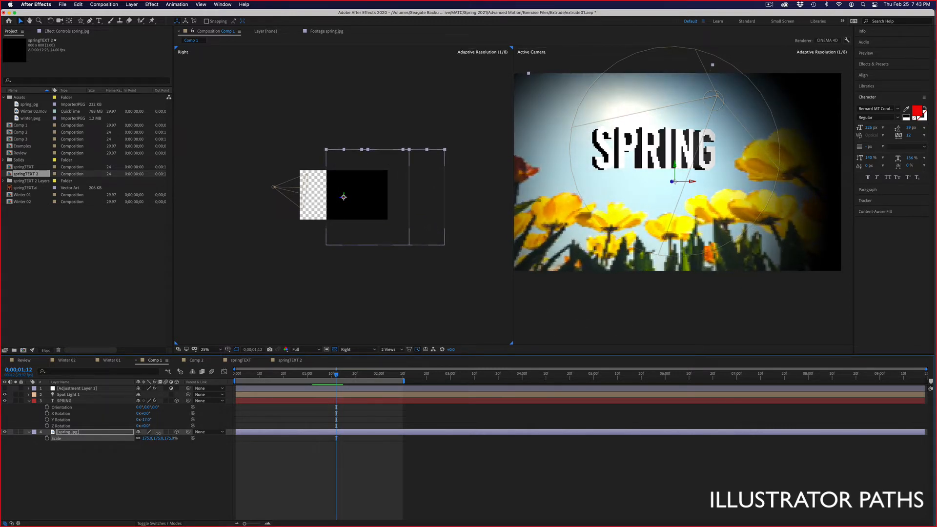
# Turn on Casts Shadows in the material options of the SPRING text layer
pyautogui.click(86, 402)
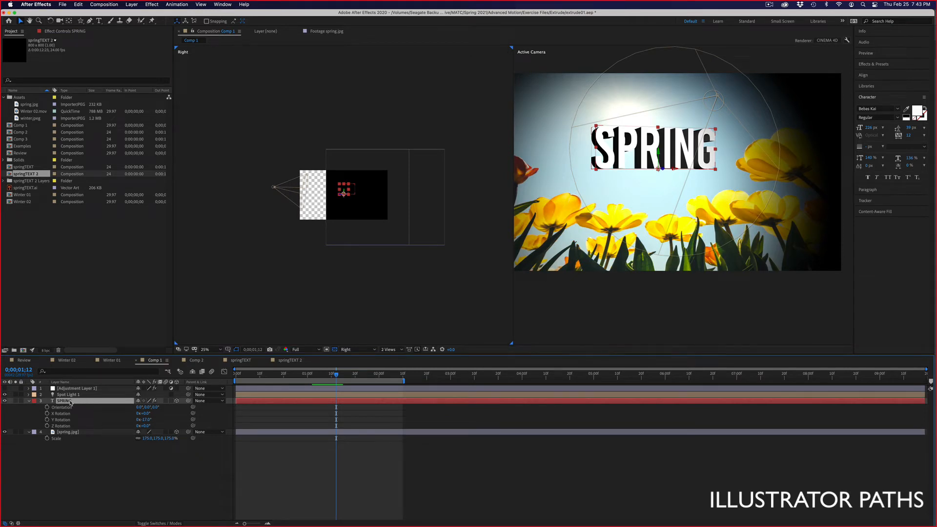
pyautogui.click(29, 401)
pyautogui.click(30, 401)
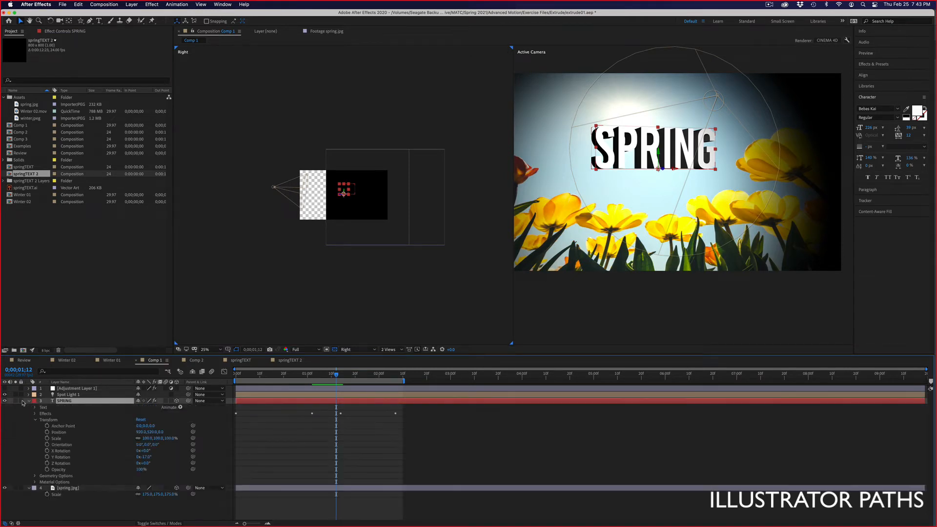
pyautogui.click(34, 482)
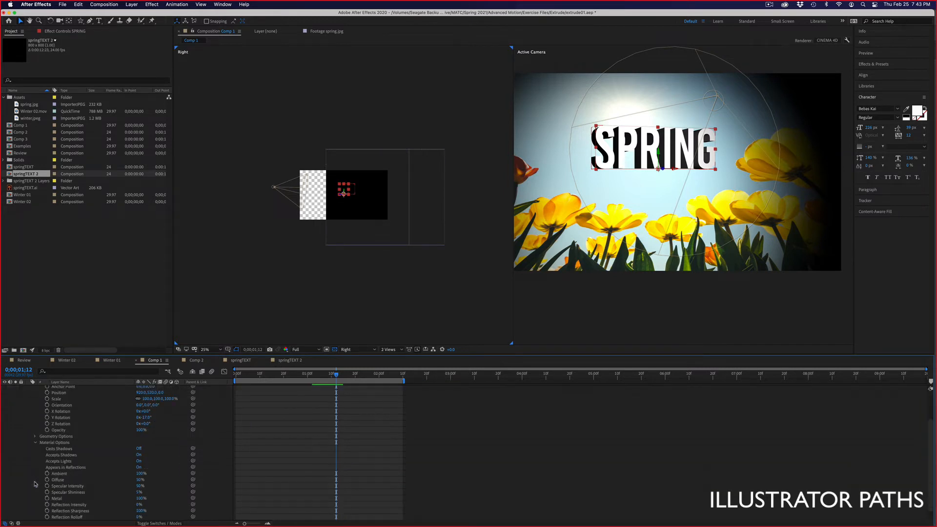
pyautogui.click(139, 448)
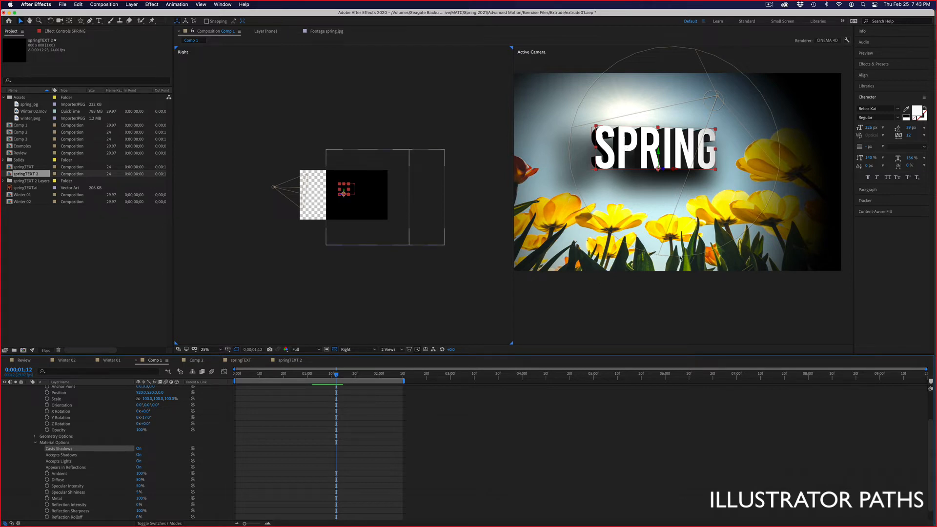
# Set the springTEXT.ai layer's Curvature to 100% in springTEXT 2, and close the springTEXT 2 and springTEXT compositions
pyautogui.click(293, 362)
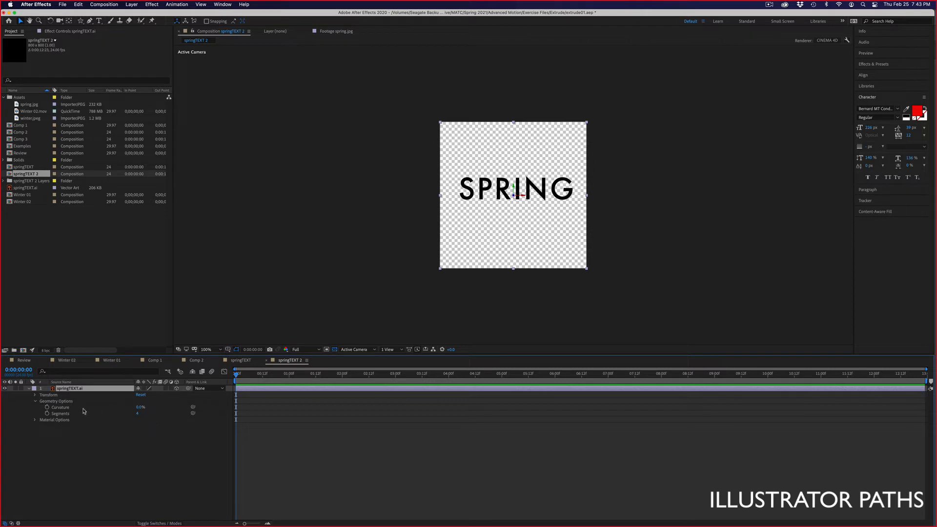
pyautogui.moveTo(139, 407); pyautogui.dragTo(229, 401)
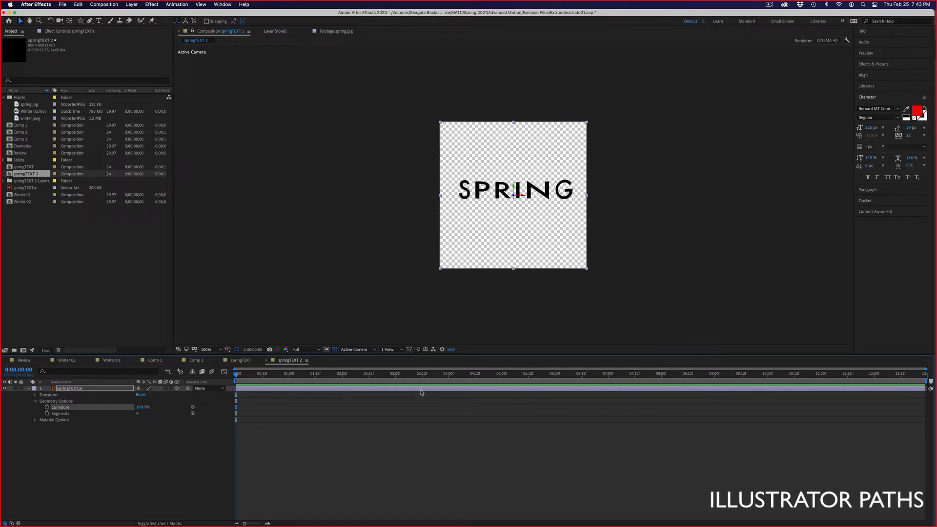
pyautogui.click(265, 361)
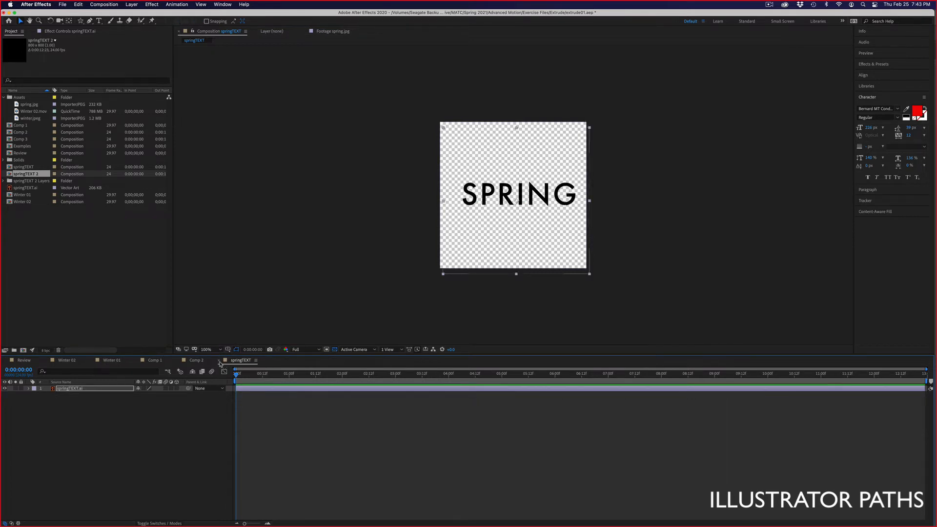
pyautogui.click(219, 360)
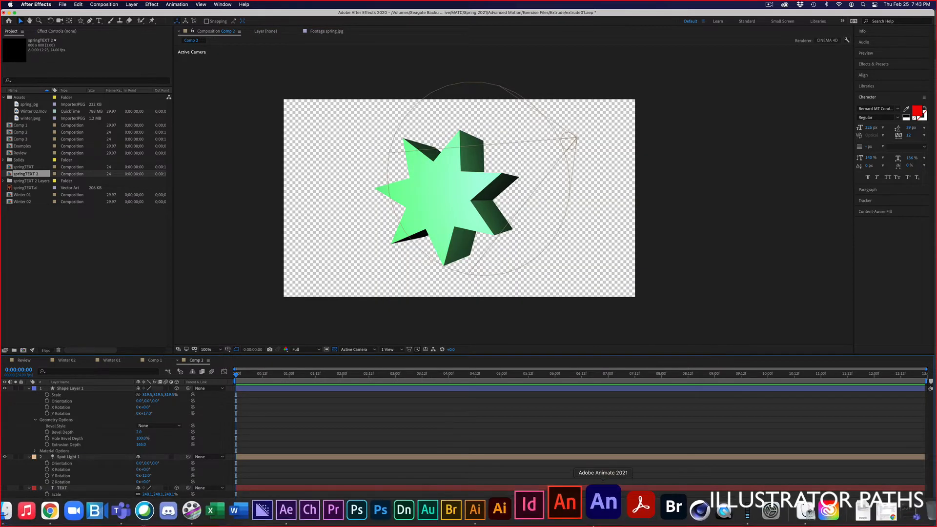
# Switch to Illustrator to review the outlined SPRING lettering and its compound paths, and return to After Effects
pyautogui.click(496, 510)
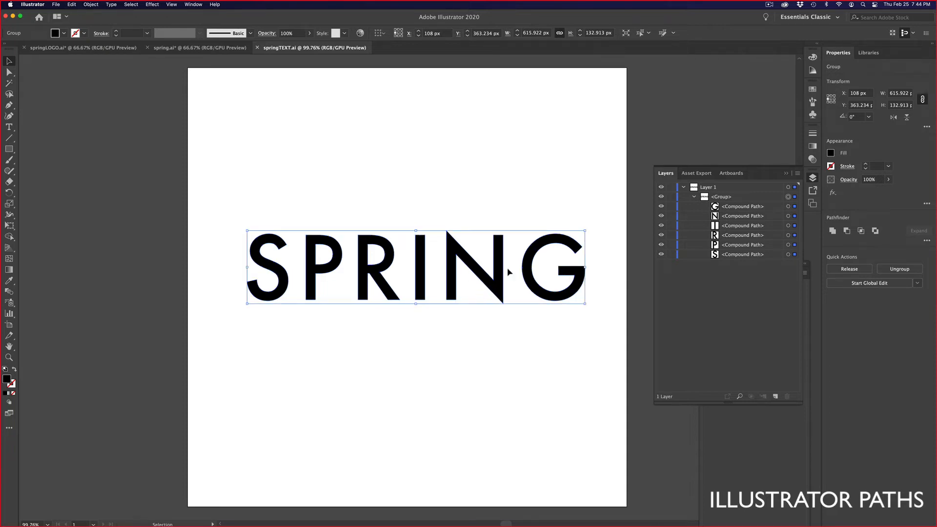
pyautogui.moveTo(386, 519)
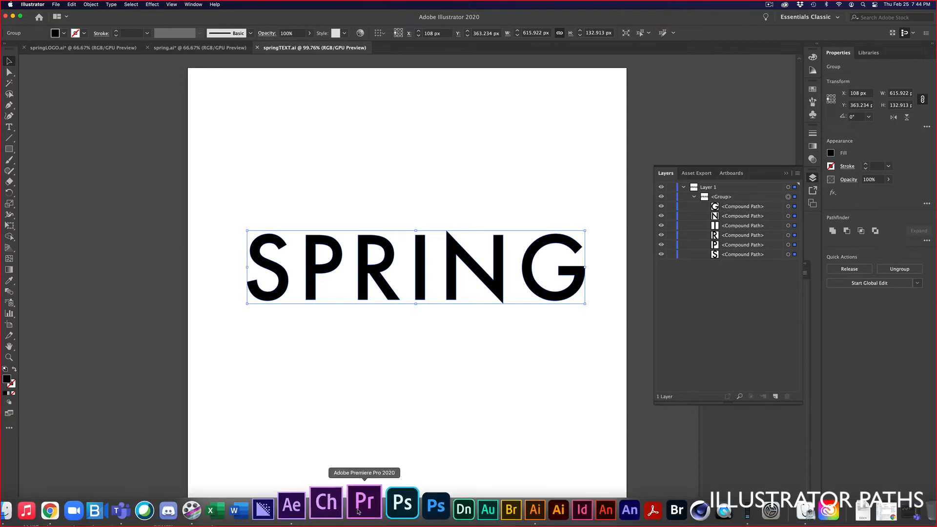
pyautogui.click(307, 503)
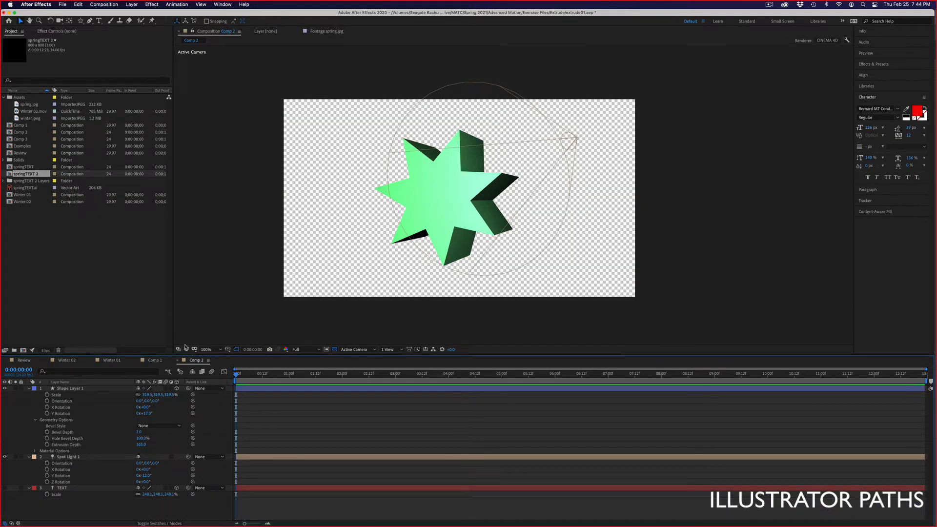
# Add a bright blue solid to Comp 2 and paste the SPRING letter paths onto it as masks
pyautogui.click(132, 5)
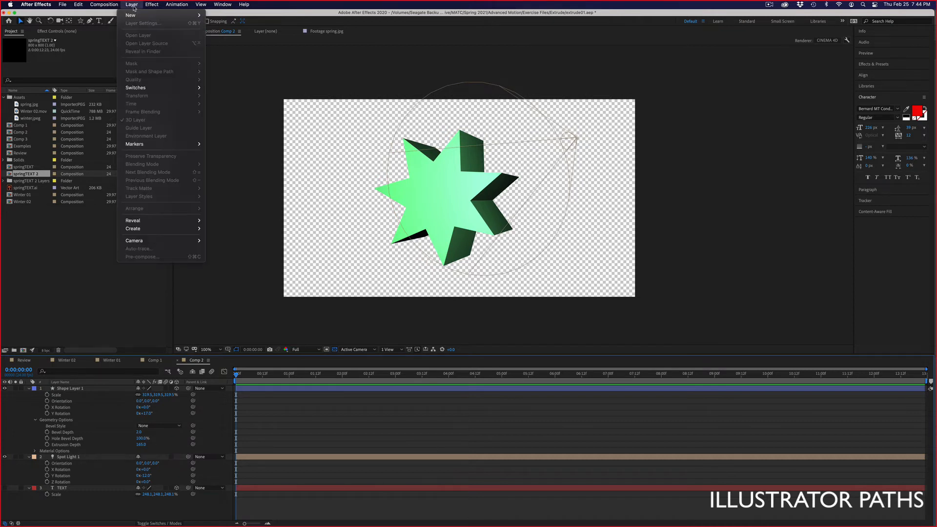
pyautogui.moveTo(138, 15)
pyautogui.click(216, 23)
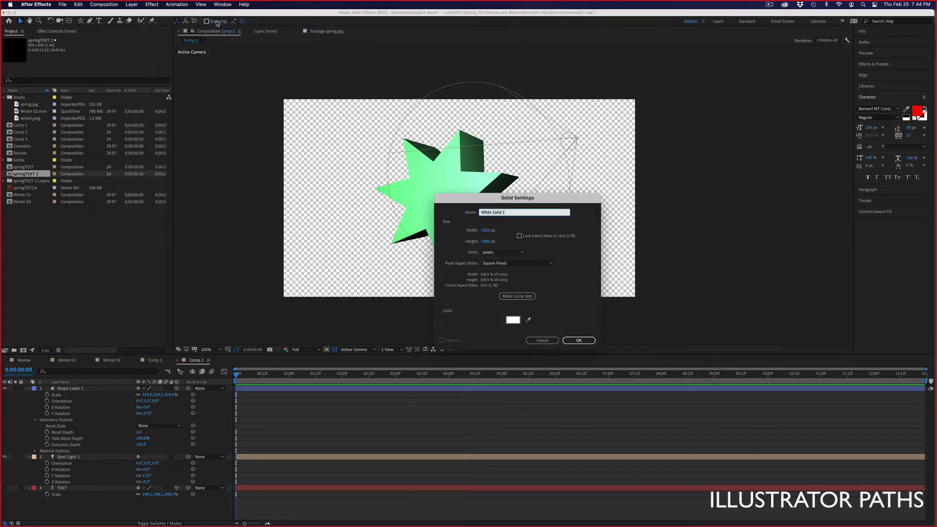
pyautogui.click(510, 321)
pyautogui.click(379, 291)
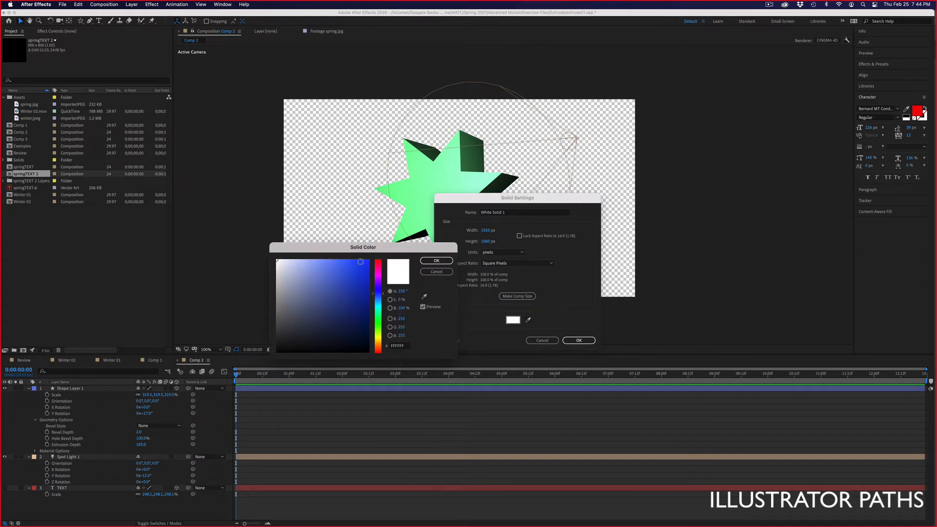
pyautogui.click(357, 260)
pyautogui.click(437, 261)
pyautogui.press('Return')
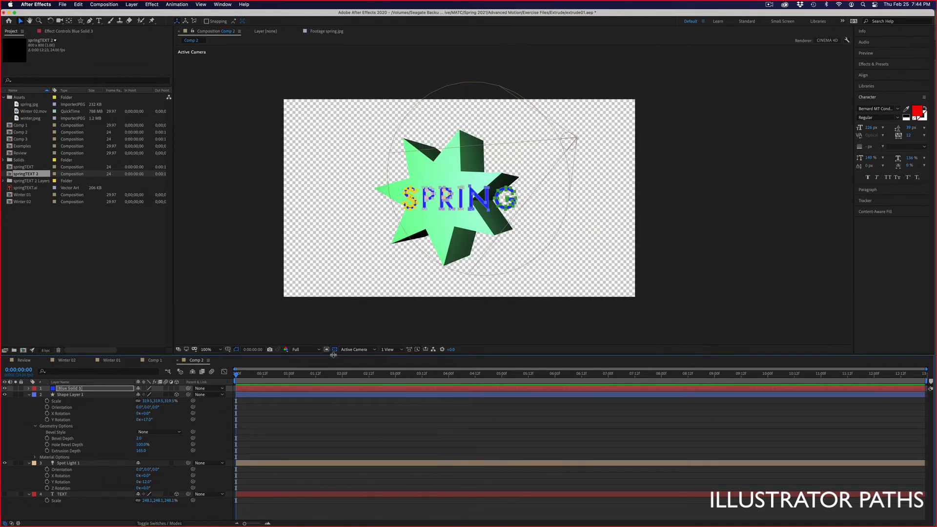
# Hide Shape Layer 1, scale the masked blue solid to 249%, and turn off the transparency grid
pyautogui.click(6, 395)
pyautogui.press('s')
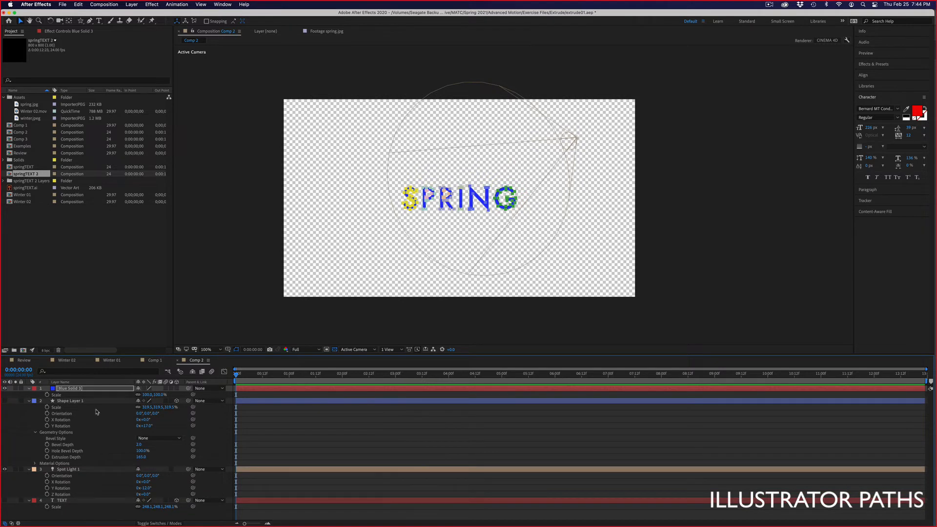
pyautogui.click(147, 394)
pyautogui.moveTo(149, 394); pyautogui.dragTo(198, 393)
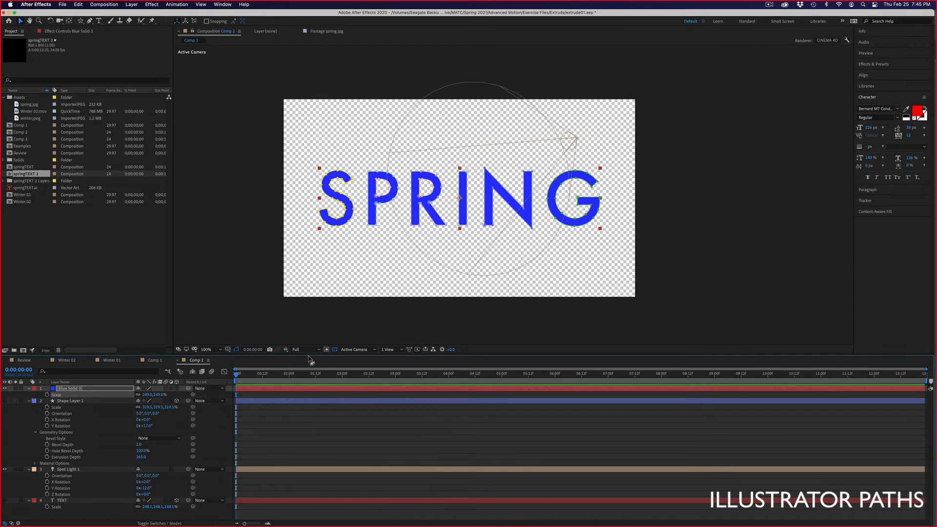
pyautogui.click(335, 349)
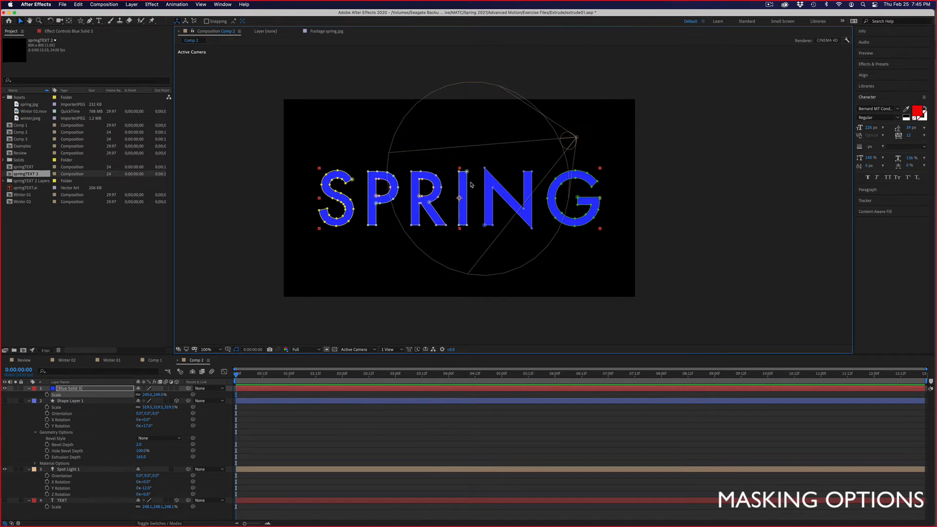
# Expand the blue solid's masks and examine Mask 4's feather, opacity and expansion settings
pyautogui.click(29, 389)
pyautogui.click(35, 401)
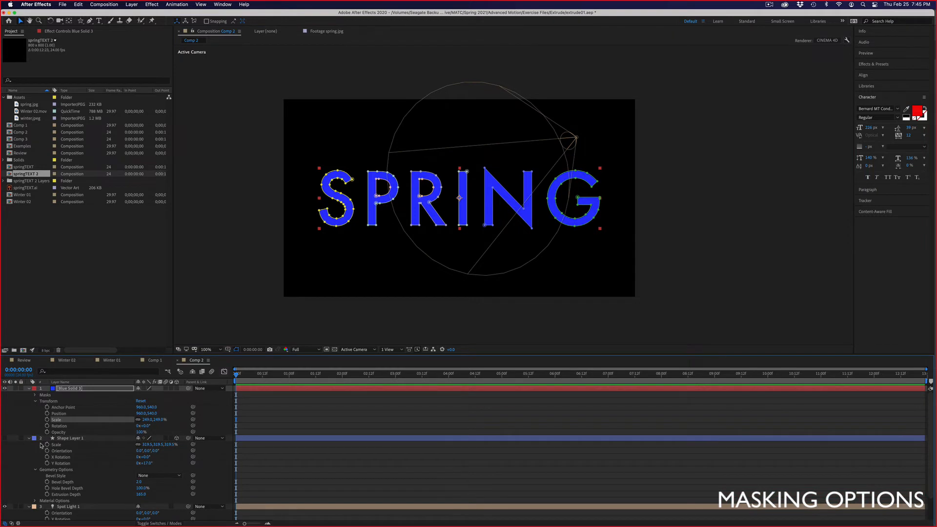
pyautogui.click(35, 395)
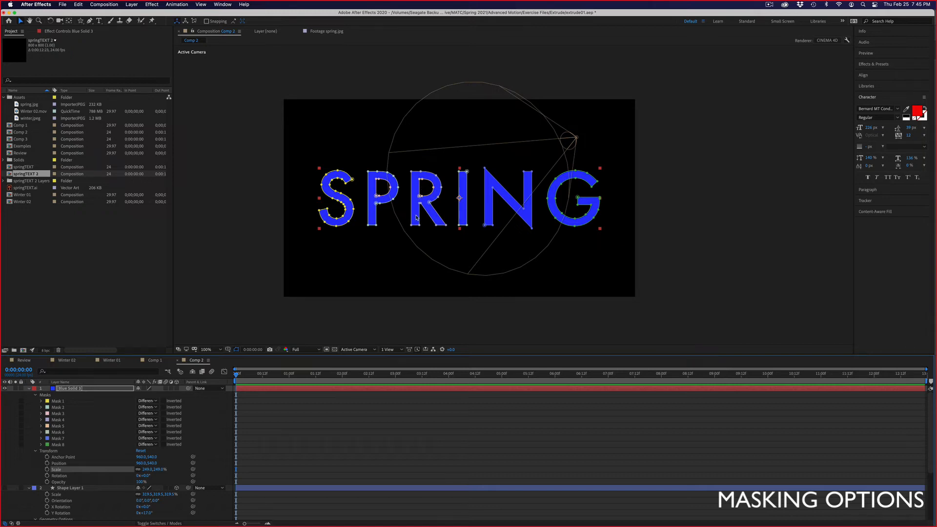
pyautogui.click(334, 425)
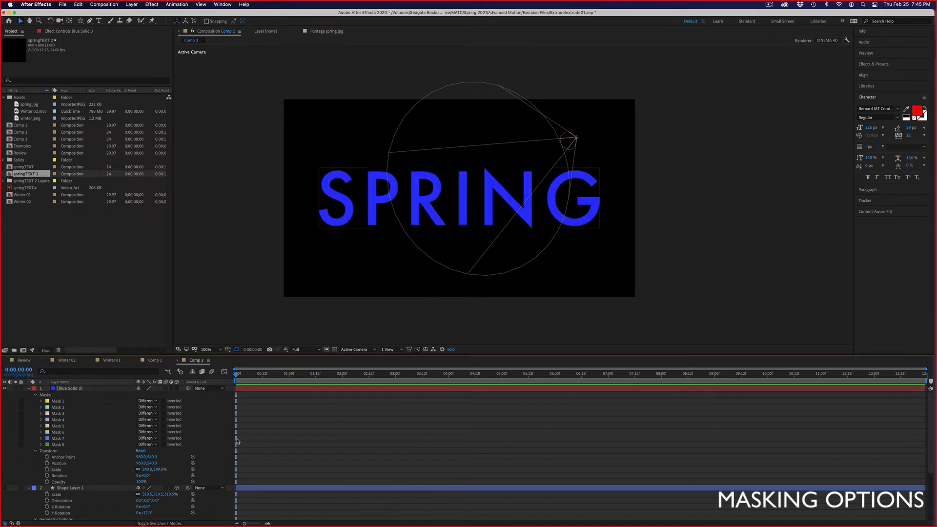
pyautogui.click(41, 420)
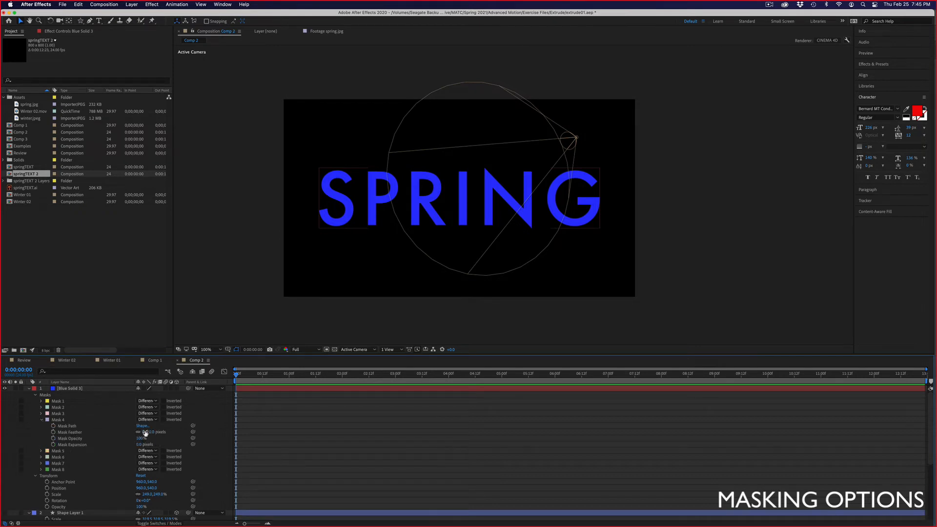
pyautogui.moveTo(145, 432)
pyautogui.mouseDown()
pyautogui.moveTo(176, 431)
pyautogui.moveTo(138, 432)
pyautogui.moveTo(149, 444)
pyautogui.moveTo(171, 440)
pyautogui.moveTo(147, 445)
pyautogui.moveTo(168, 444)
pyautogui.moveTo(254, 422)
pyautogui.moveTo(142, 445)
pyautogui.mouseUp()
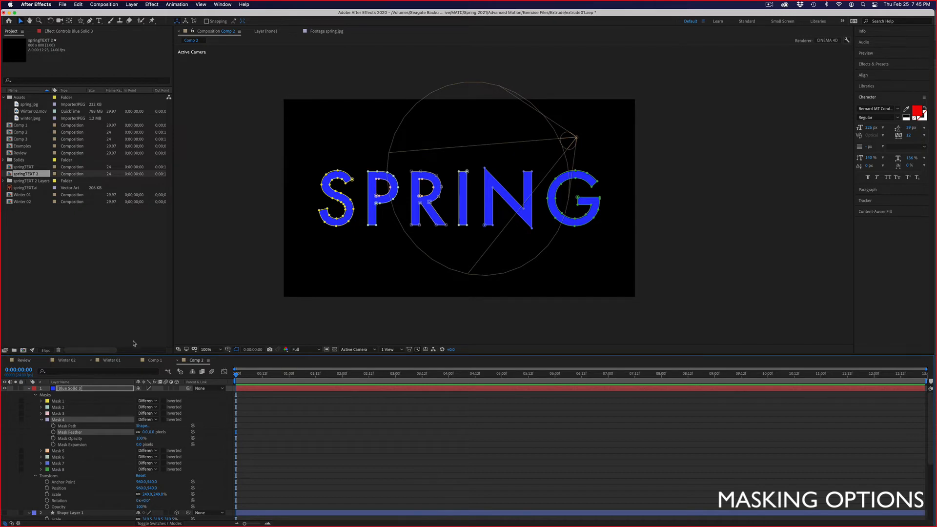
# Create a new 800 x 800 px composition and add spring.jpg to it as a layer
pyautogui.click(124, 306)
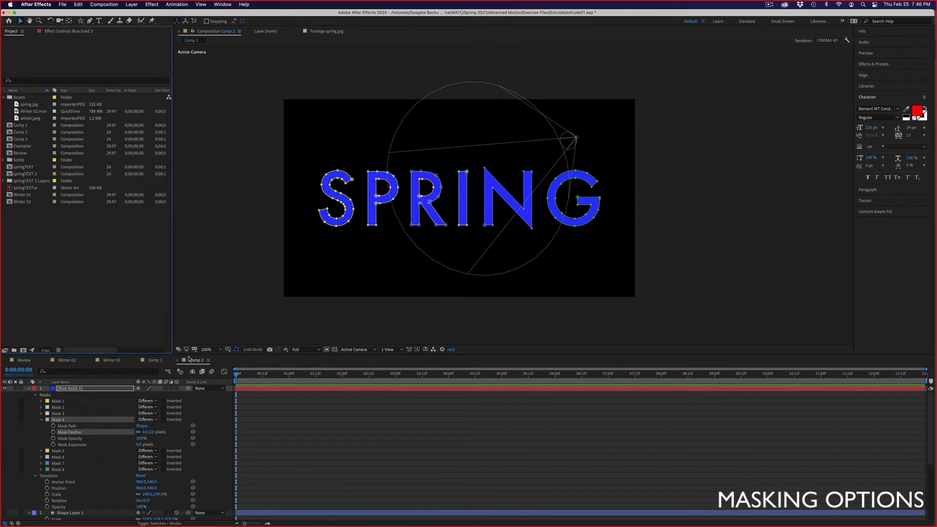
pyautogui.click(23, 351)
pyautogui.click(400, 349)
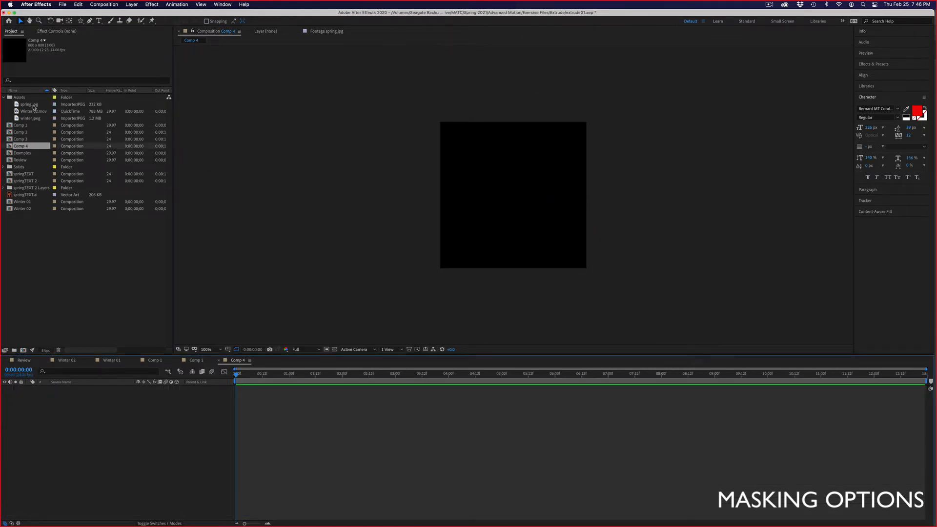
pyautogui.moveTo(33, 106); pyautogui.dragTo(91, 419)
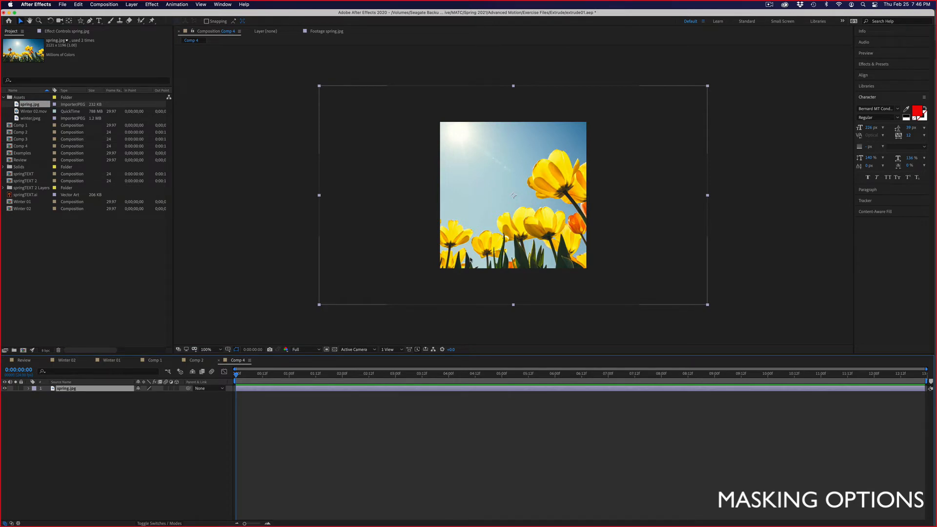
# Paste the SPRING letter paths onto the spring.jpg layer as masks so the photo fills the lettering
pyautogui.hotkey('ctrl', 'v')
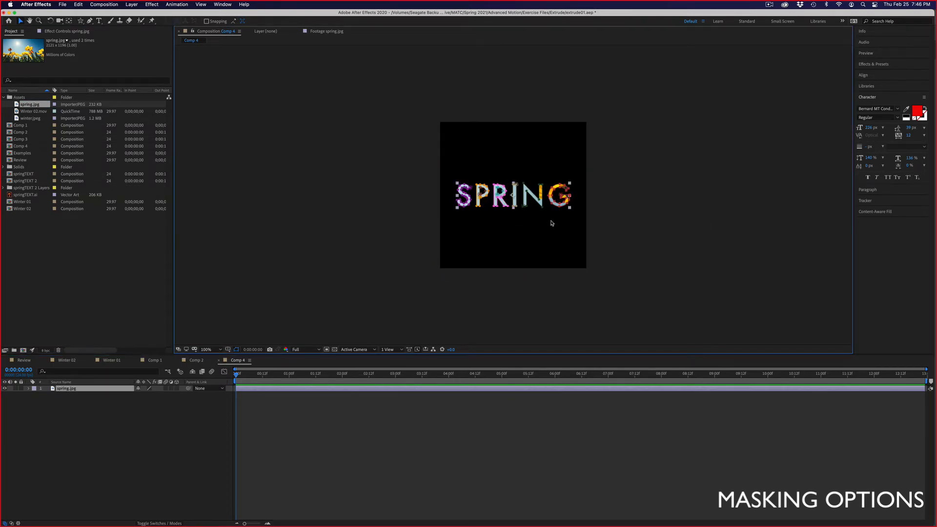
pyautogui.press('.')
pyautogui.press('.')
pyautogui.press('.')
pyautogui.press('.')
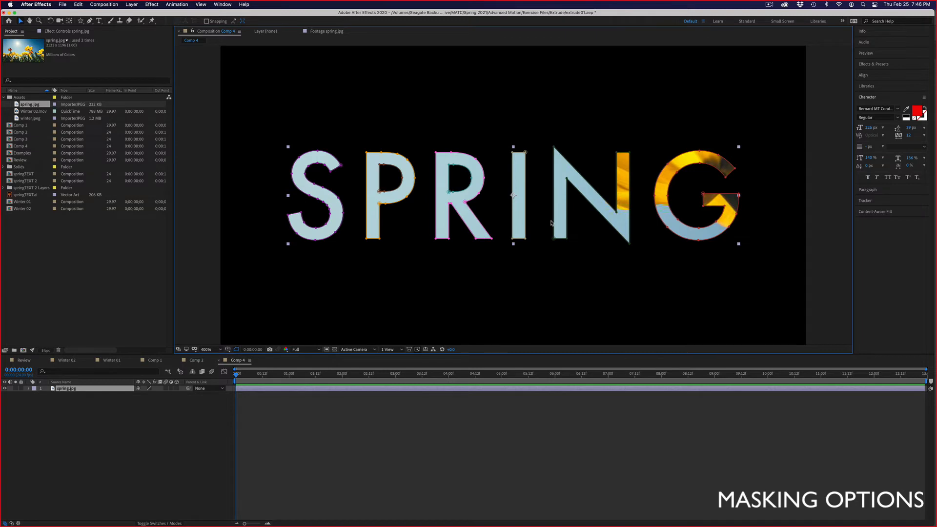
pyautogui.click(818, 138)
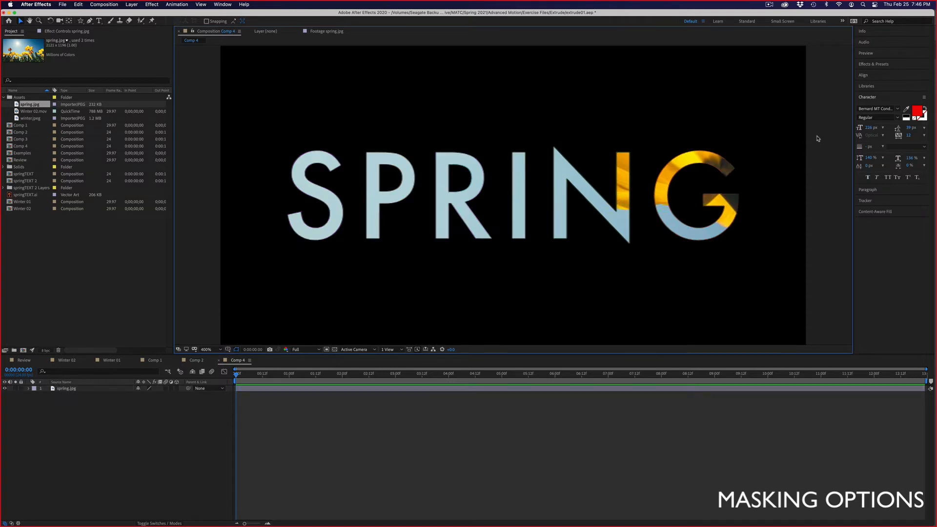
# Hide the layer controls to view the photo-filled lettering without its mask outlines, and show the controls again
pyautogui.click(624, 202)
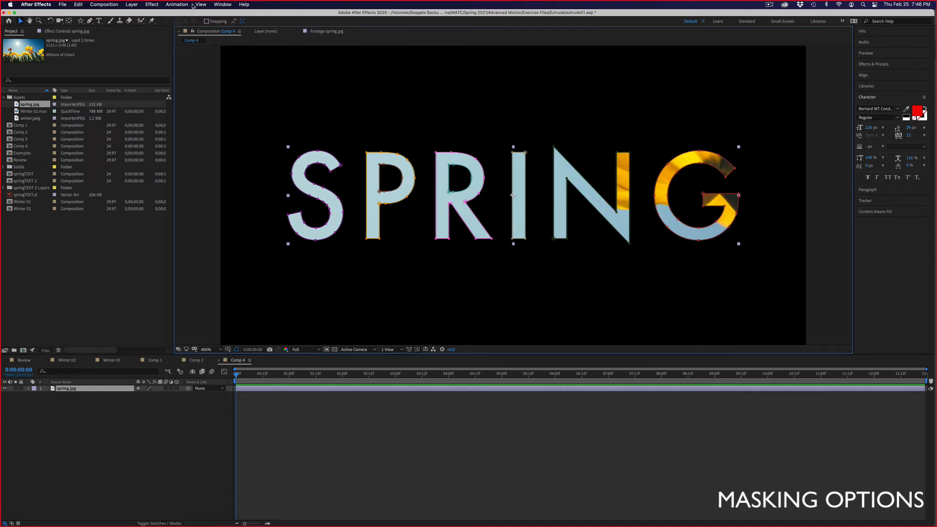
pyautogui.press(',')
pyautogui.press(',')
pyautogui.press(',')
pyautogui.press(',')
pyautogui.press(',')
pyautogui.press(',')
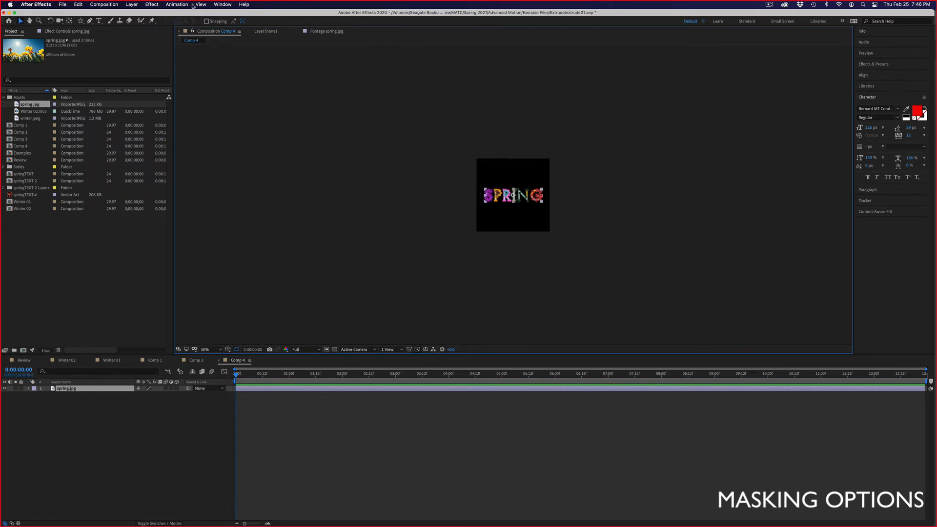
pyautogui.press('.')
pyautogui.press('.')
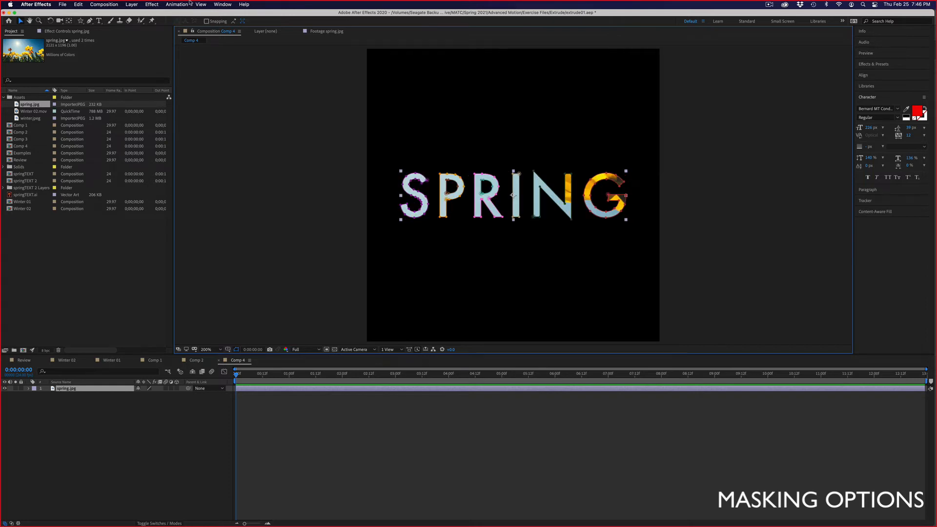
pyautogui.click(223, 5)
pyautogui.moveTo(203, 5)
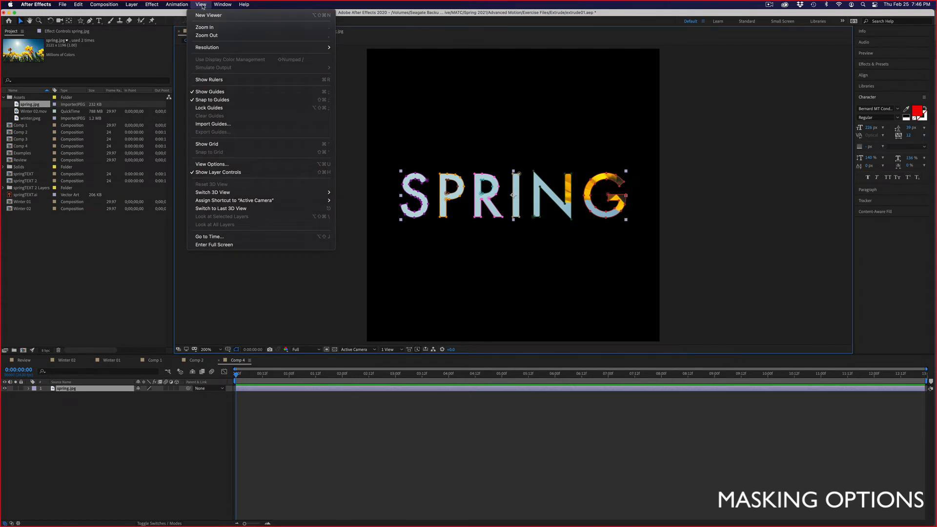
pyautogui.click(213, 172)
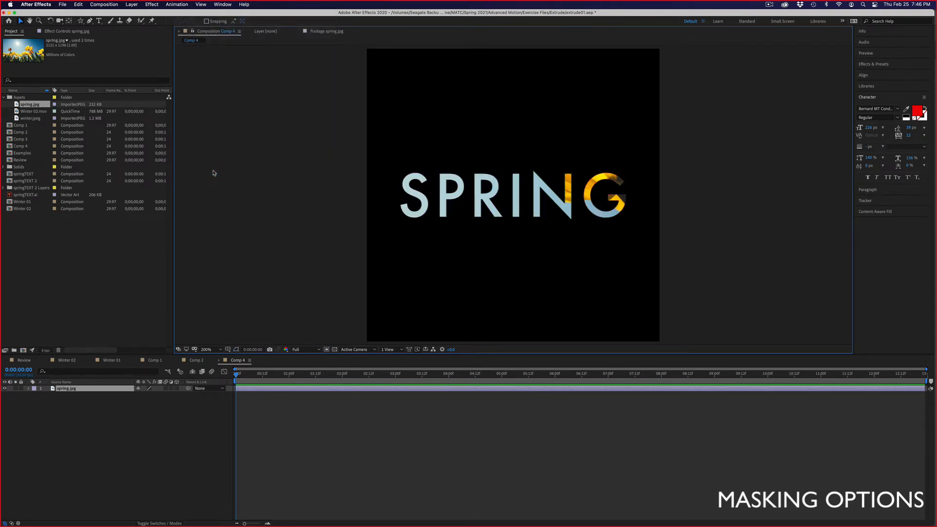
pyautogui.press('super+shift+h')
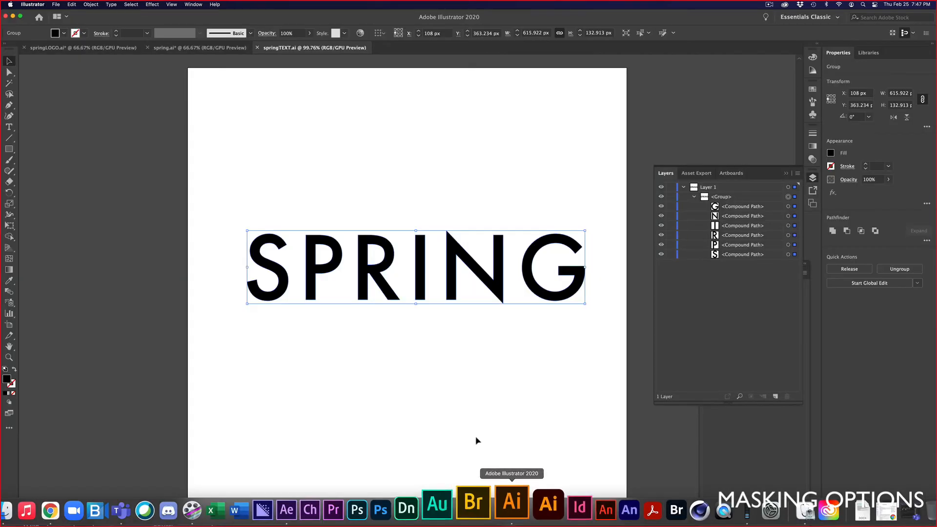
# Copy the leaf artwork from spring.ai in Illustrator and switch back to After Effects
pyautogui.click(116, 44)
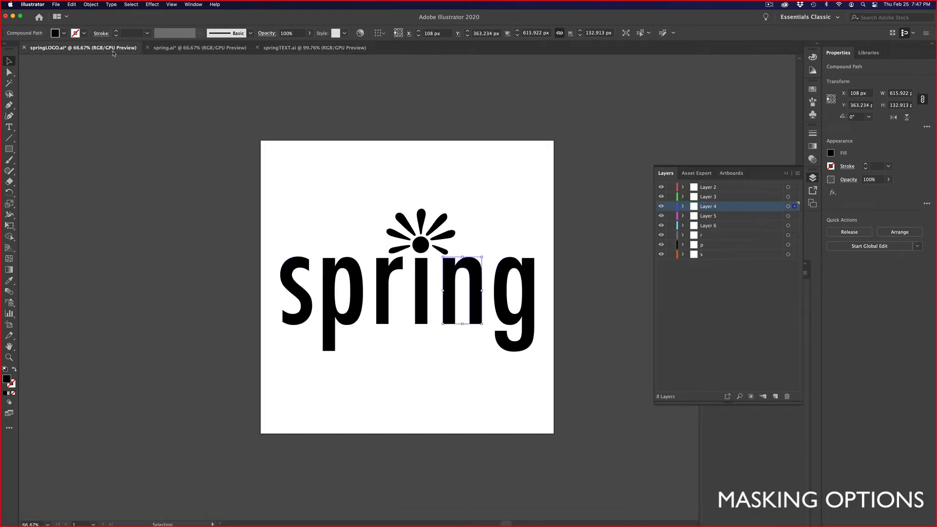
pyautogui.click(176, 48)
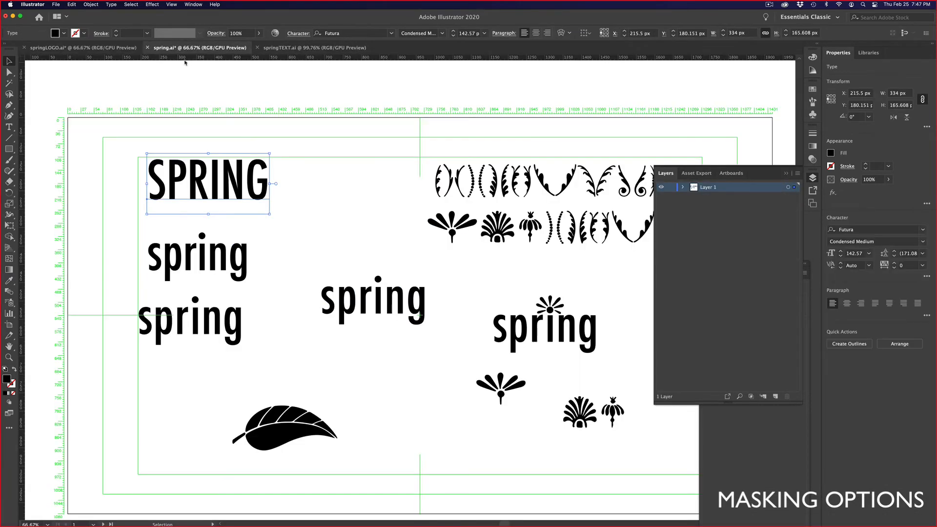
pyautogui.click(276, 433)
pyautogui.press('a')
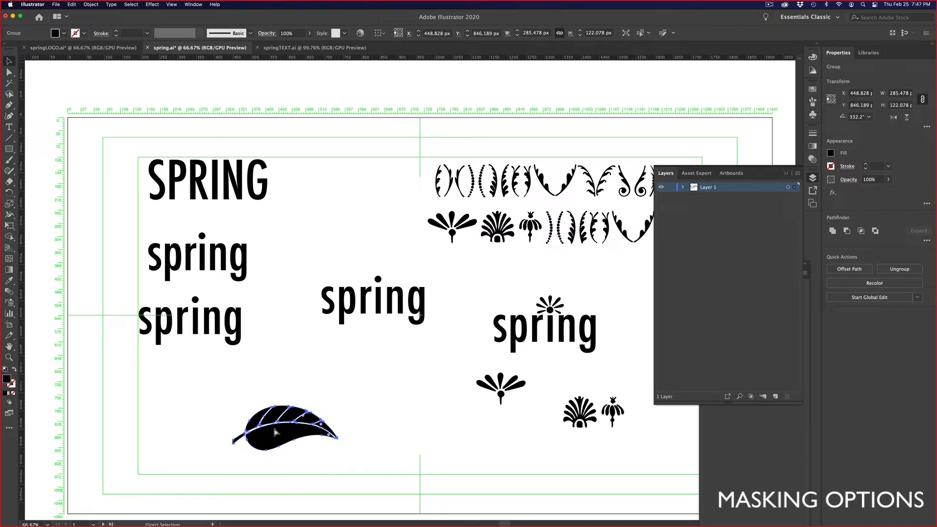
pyautogui.press('v')
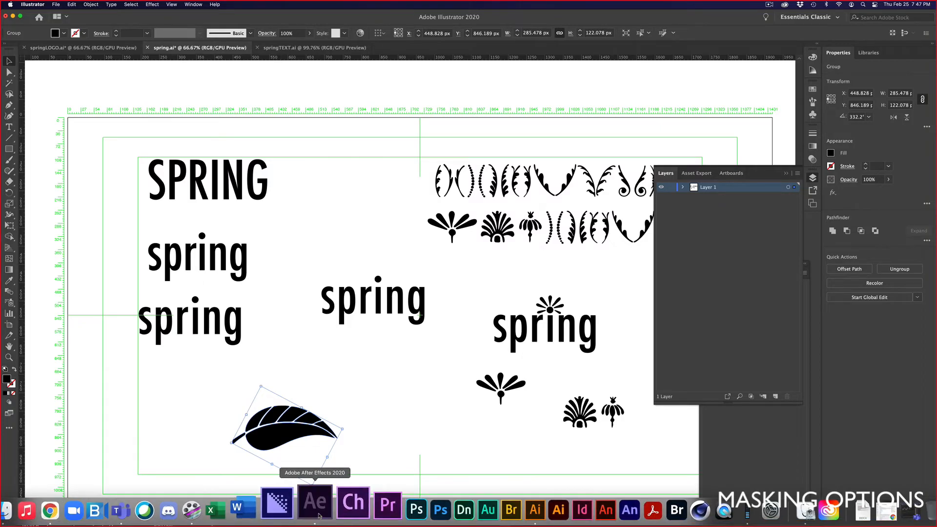
pyautogui.click(318, 513)
# Add a new solid named leaf to Comp 4 with the green color 16BA6B
pyautogui.click(57, 263)
pyautogui.click(132, 4)
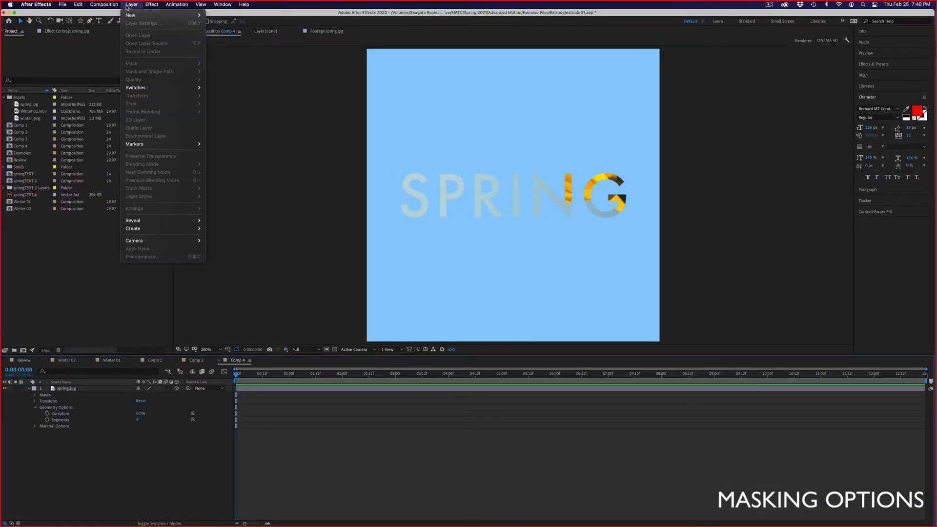
pyautogui.moveTo(130, 15)
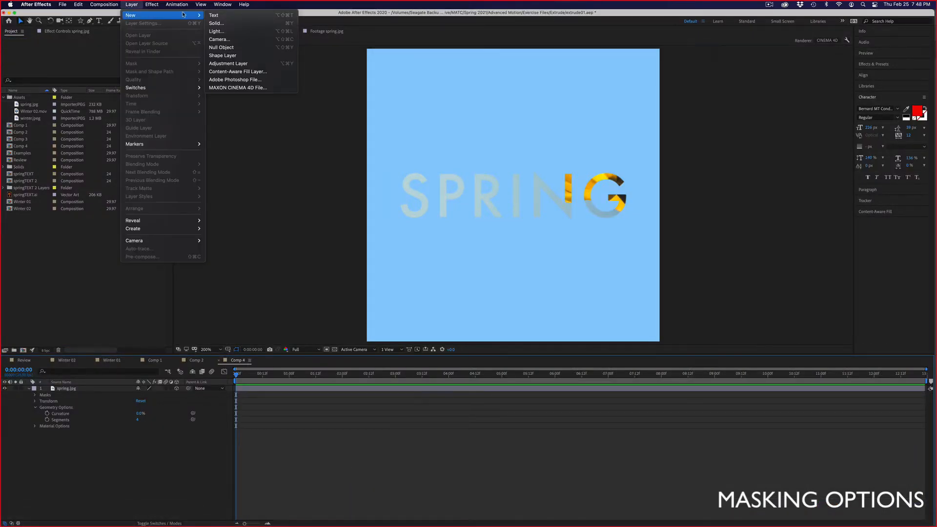
pyautogui.click(225, 23)
pyautogui.click(513, 320)
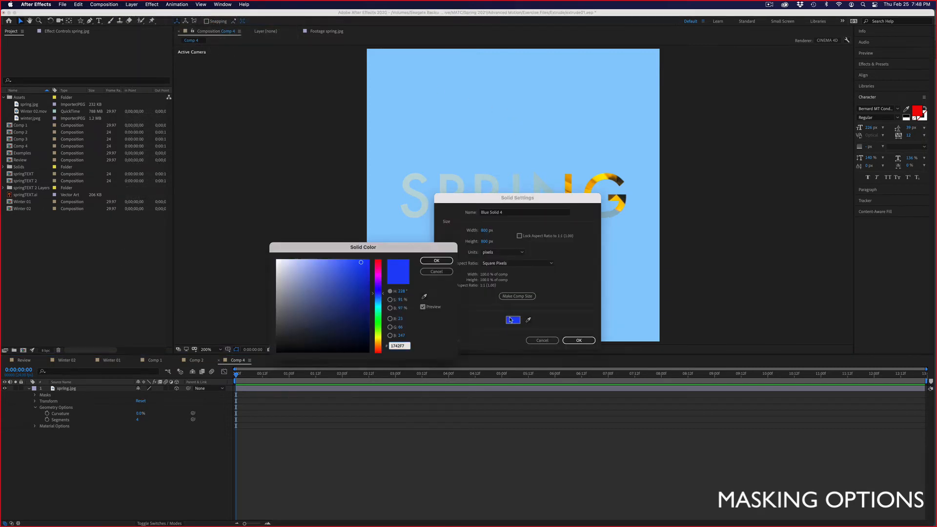
pyautogui.write('16BA6B')
pyautogui.press('Tab')
pyautogui.click(432, 260)
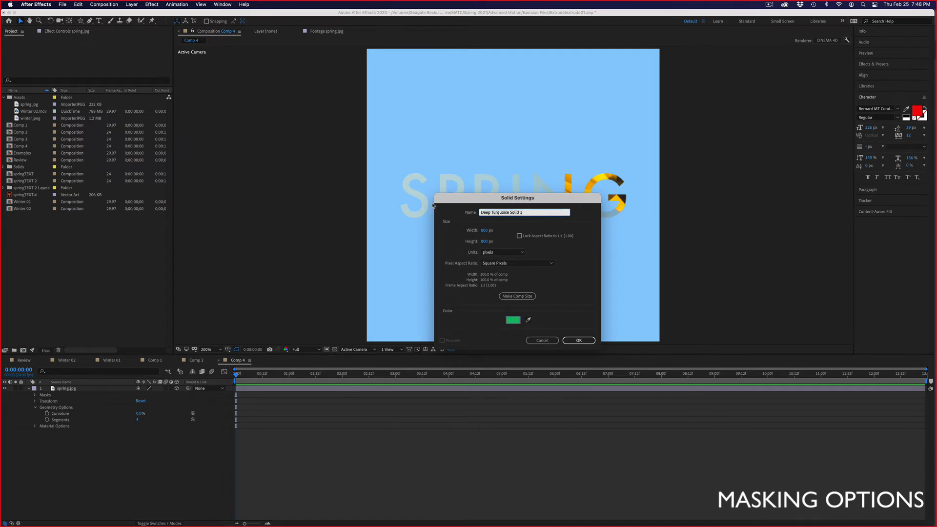
pyautogui.write('t')
pyautogui.click(588, 341)
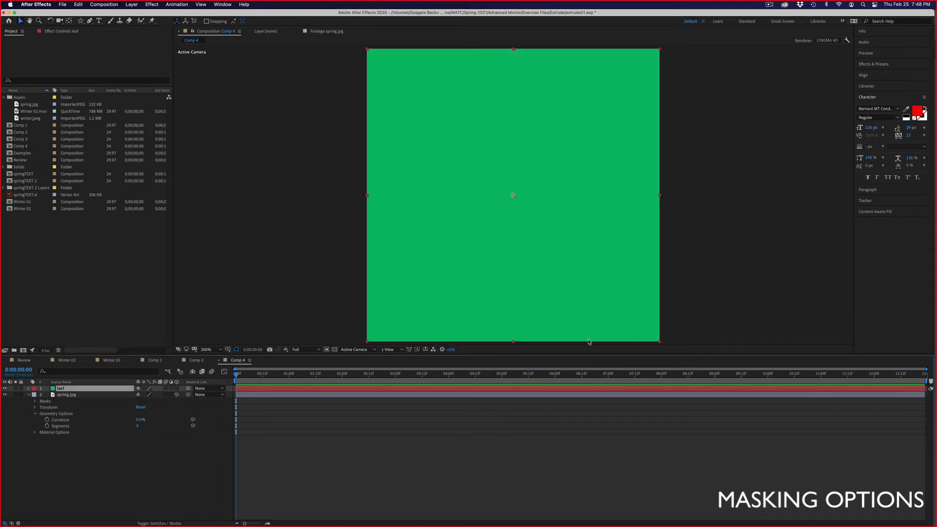
# Paste the copied leaf paths onto the leaf solid as masks and set its Scale to 144%
pyautogui.press('super+v')
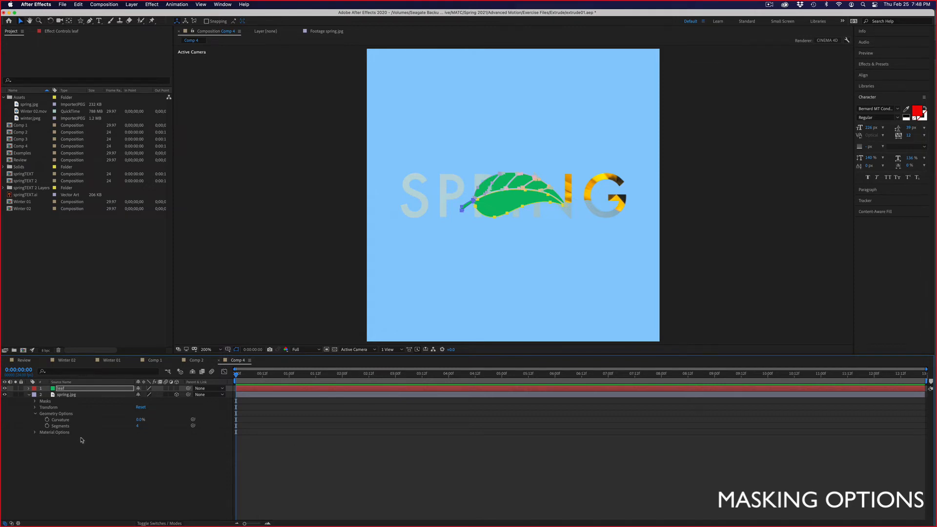
pyautogui.press('s')
pyautogui.moveTo(144, 396); pyautogui.dragTo(138, 319)
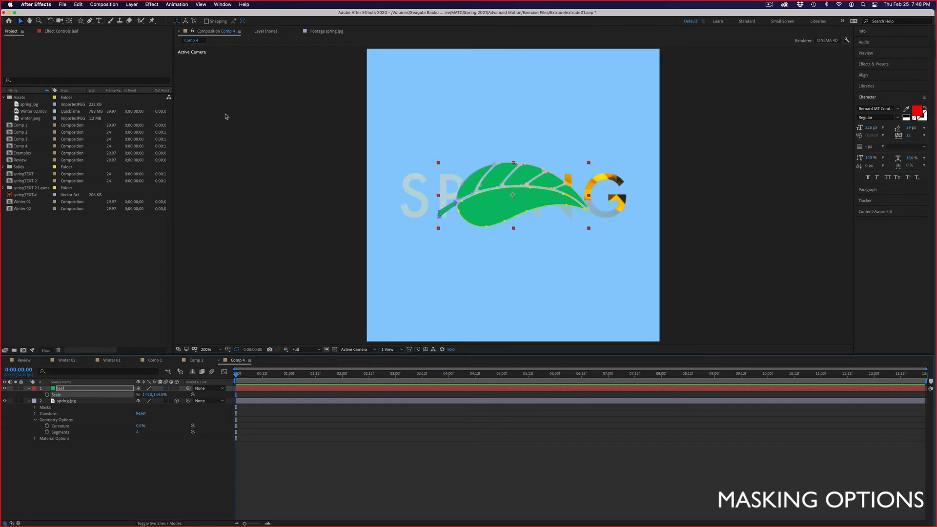
# Move the leaf layer down so it sits directly below the SPRING lettering, and clear the selection
pyautogui.click(268, 136)
pyautogui.moveTo(494, 227); pyautogui.dragTo(500, 291)
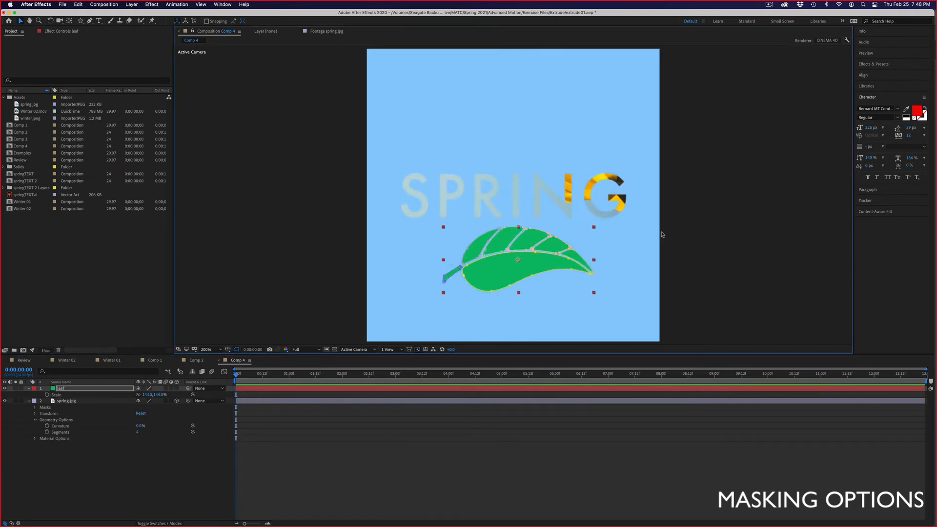
pyautogui.click(682, 216)
# Find the Gradient Ramp effect by searching for "gradient" and apply it to the leaf layer
pyautogui.click(518, 274)
pyautogui.click(876, 64)
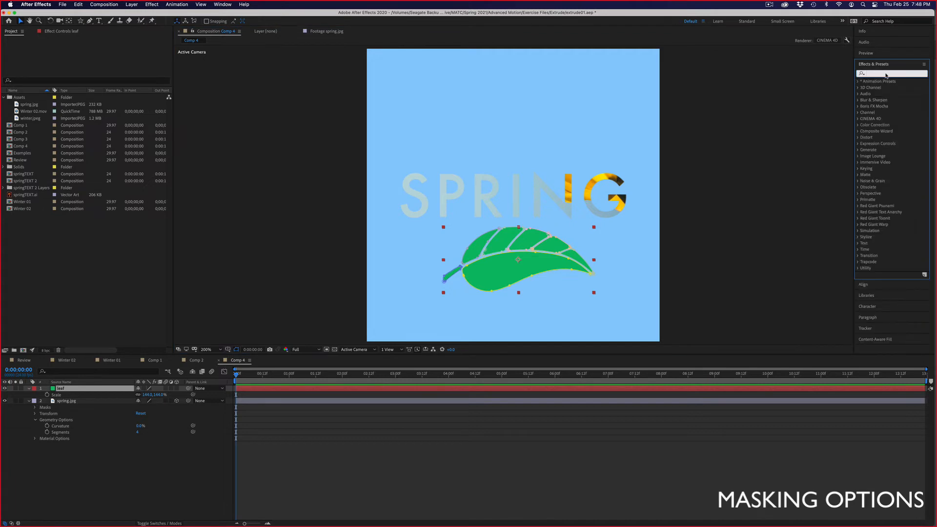
pyautogui.write('gradient')
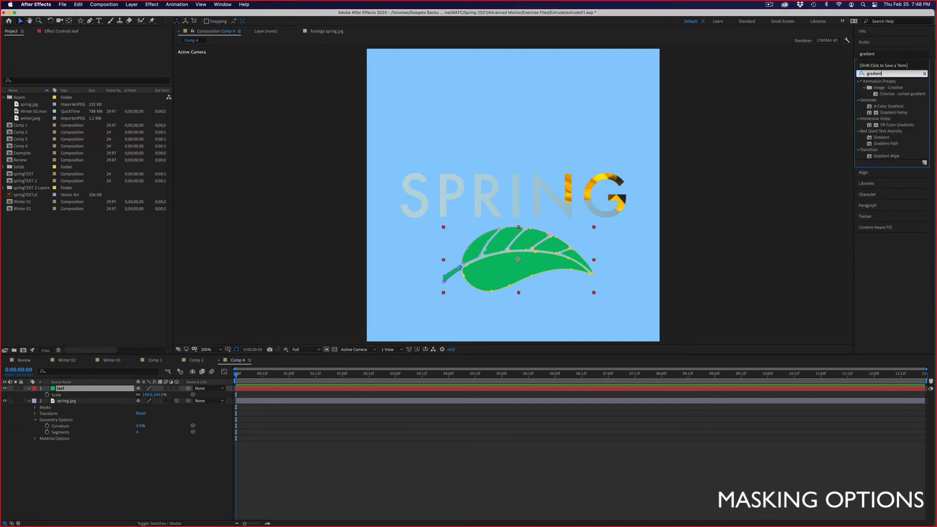
pyautogui.moveTo(895, 114); pyautogui.dragTo(550, 265)
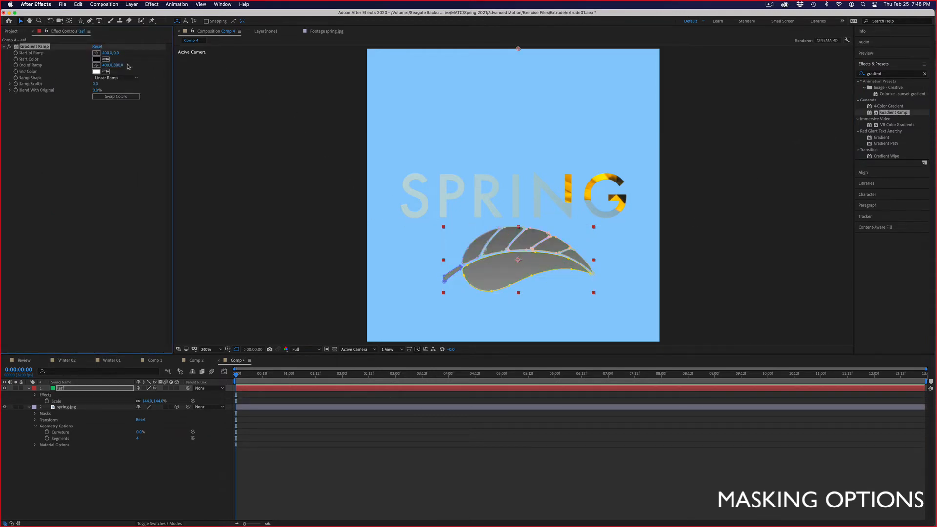
# Set the leaf's Gradient Ramp start color to bright green and its end color to dark green (227200)
pyautogui.click(97, 59)
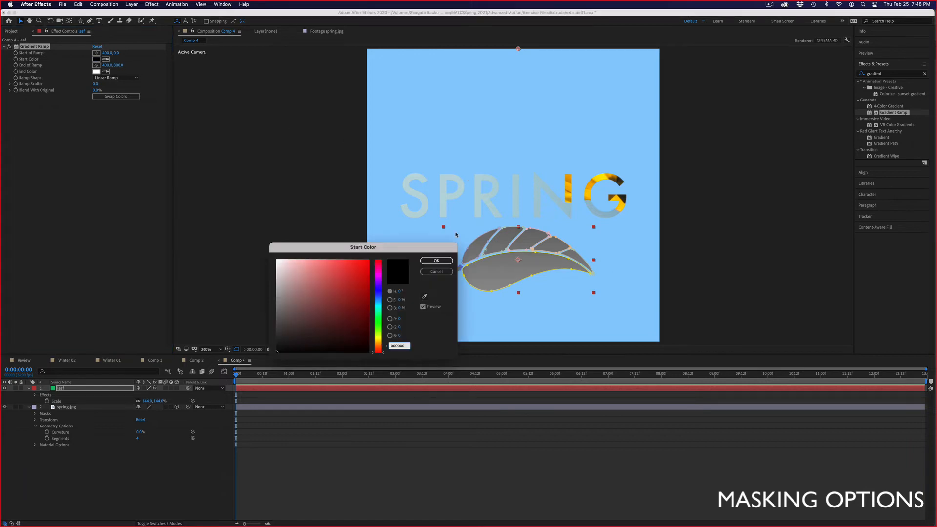
pyautogui.click(378, 323)
pyautogui.click(364, 261)
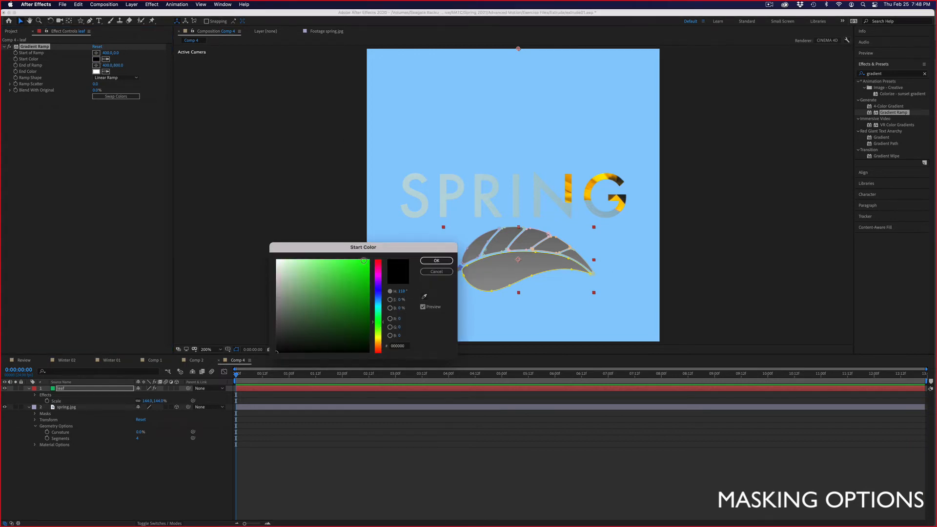
pyautogui.click(426, 262)
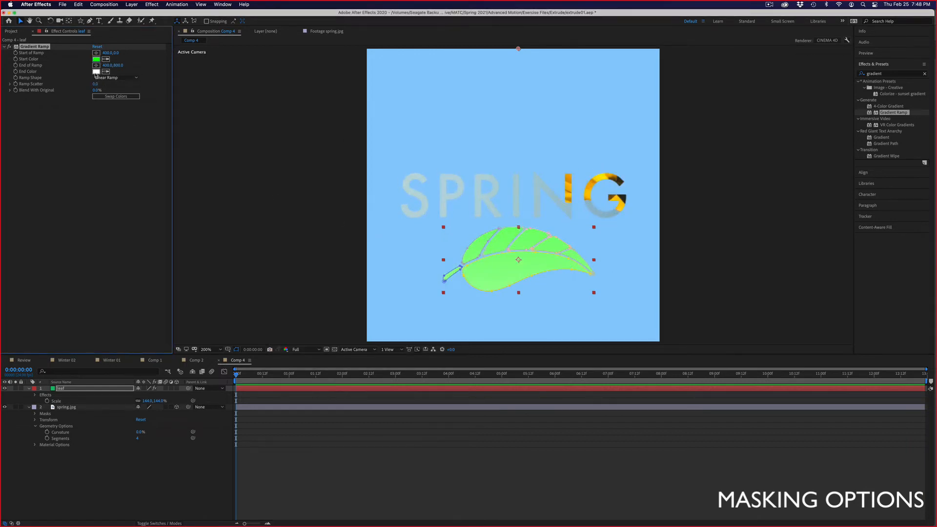
pyautogui.click(96, 72)
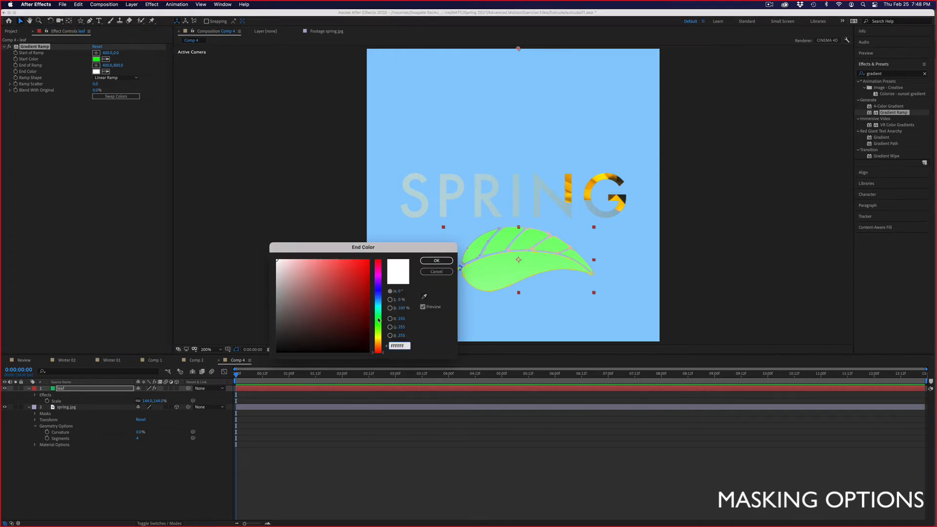
pyautogui.click(379, 326)
pyautogui.moveTo(358, 306)
pyautogui.mouseDown()
pyautogui.moveTo(365, 317)
pyautogui.moveTo(369, 305)
pyautogui.mouseUp()
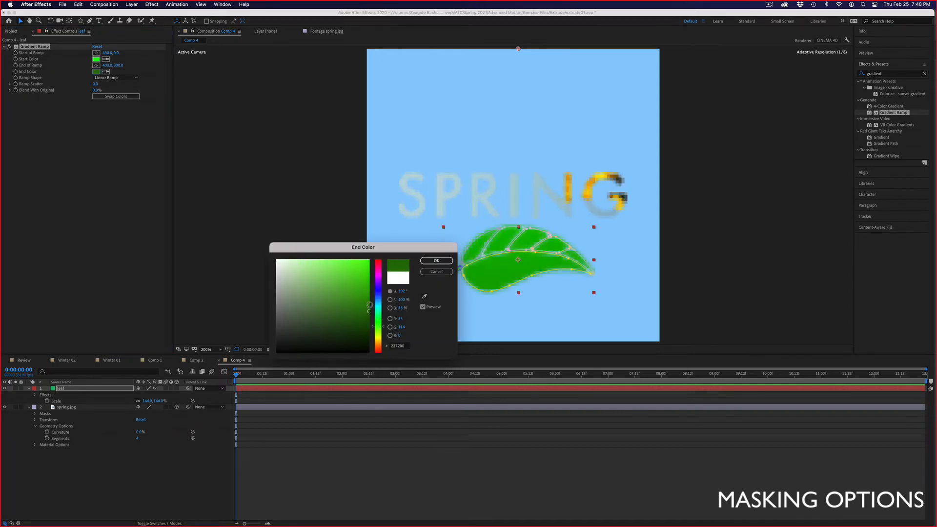
pyautogui.click(450, 262)
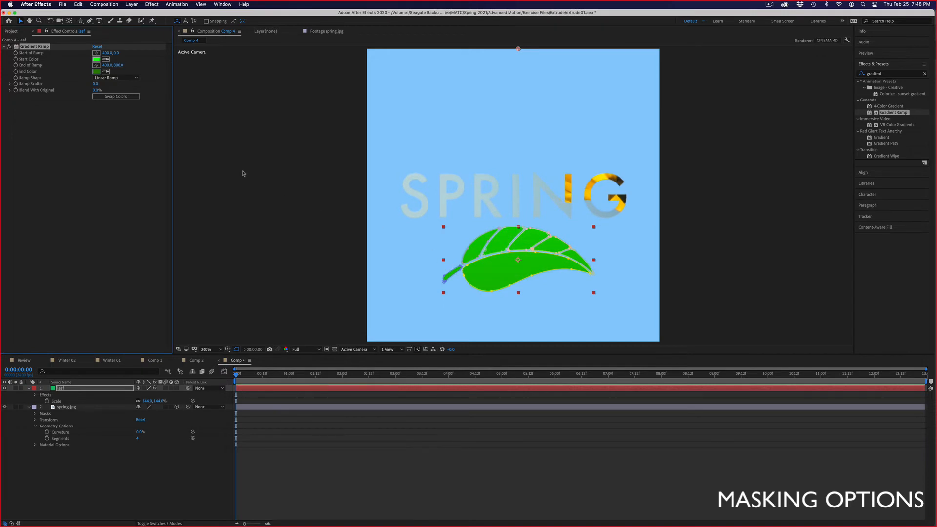
# Place the ramp's start point just outside the leaf's stem and its end point just above the leaf's tip, then deselect the layer
pyautogui.click(105, 66)
pyautogui.click(96, 53)
pyautogui.click(434, 282)
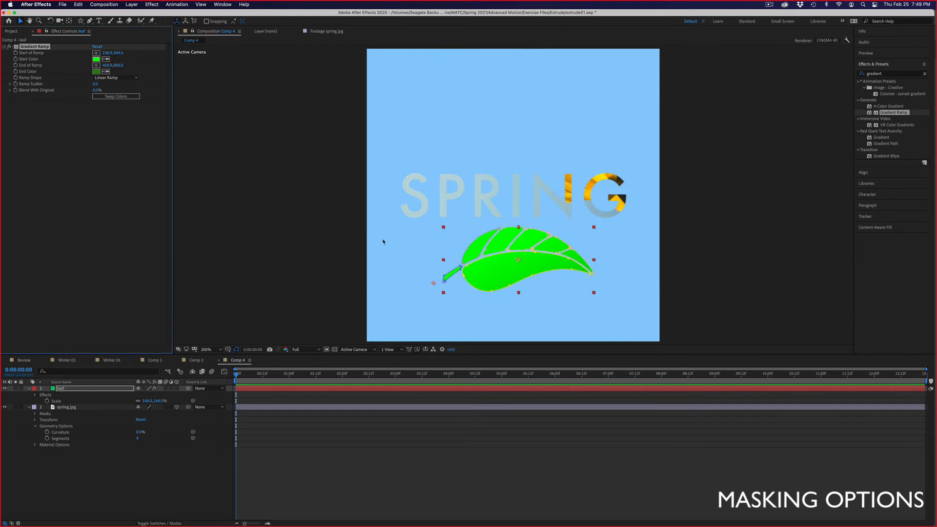
pyautogui.click(96, 65)
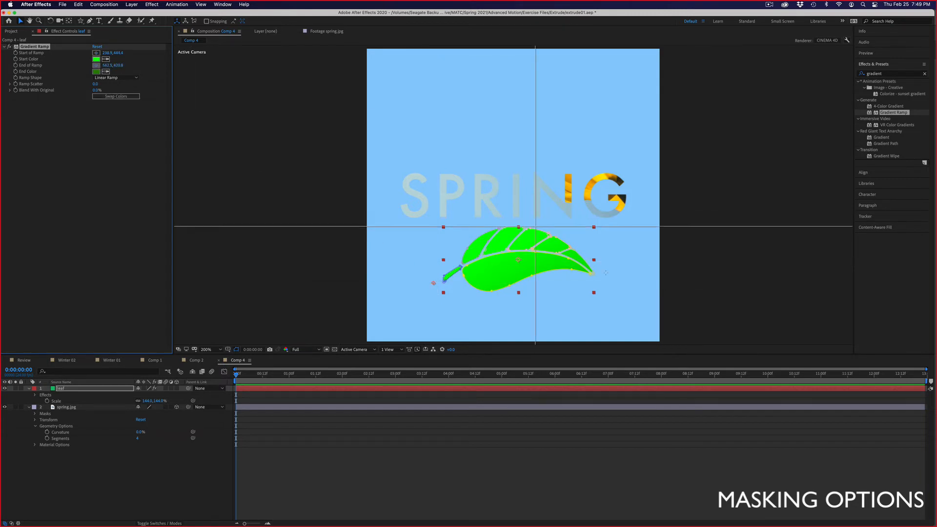
pyautogui.click(592, 259)
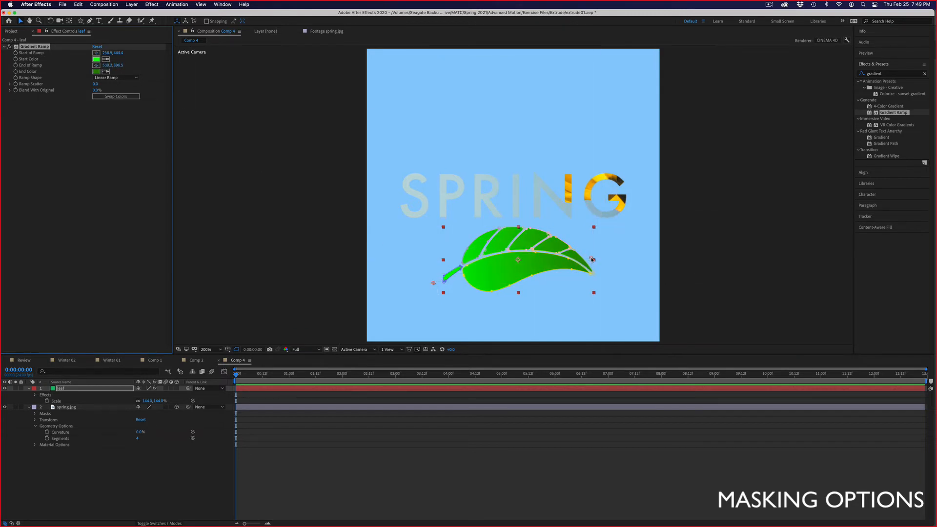
pyautogui.moveTo(592, 259); pyautogui.dragTo(594, 252)
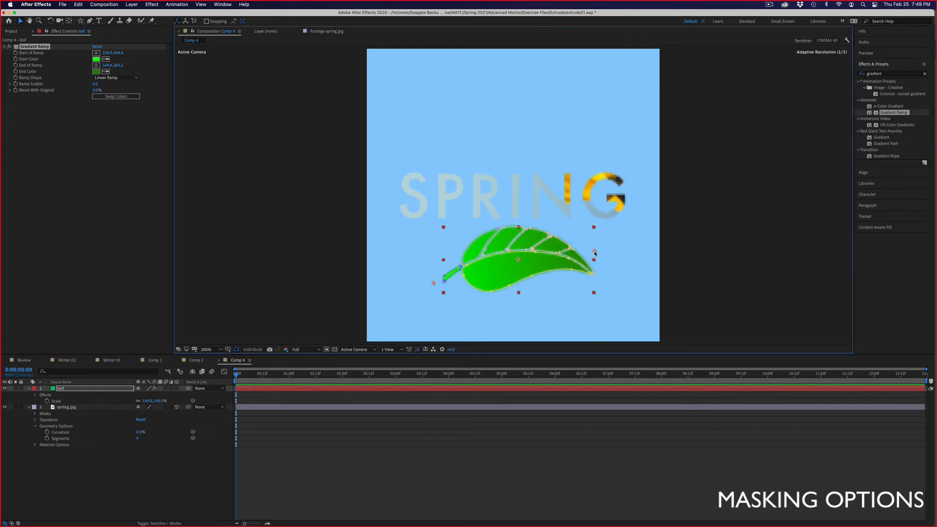
pyautogui.click(329, 453)
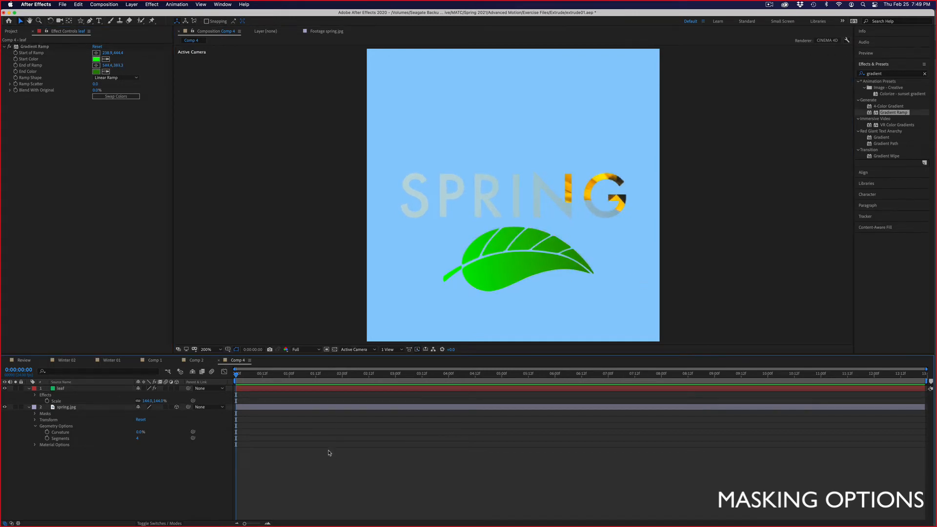
# Examine the leaf and spring.jpg layers in turn, including the mask outlines and the Gradient Ramp's control points
pyautogui.click(508, 285)
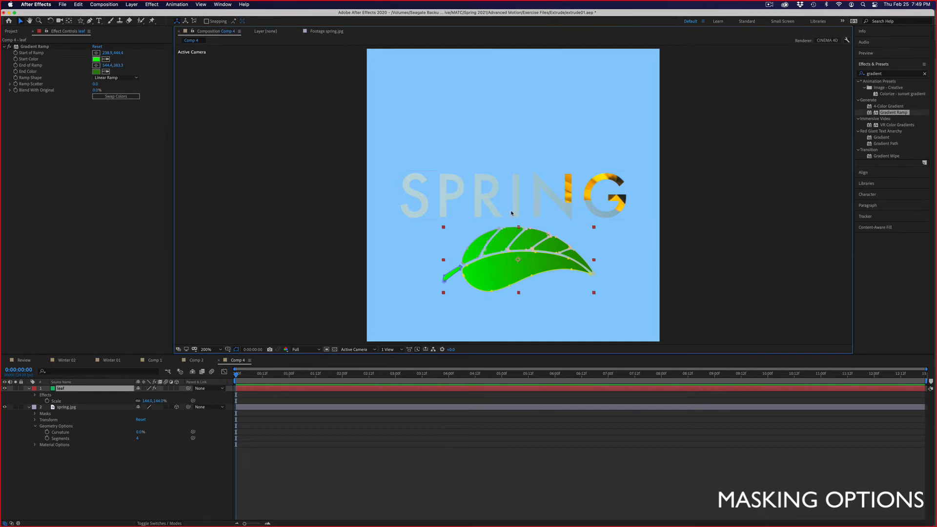
pyautogui.click(516, 205)
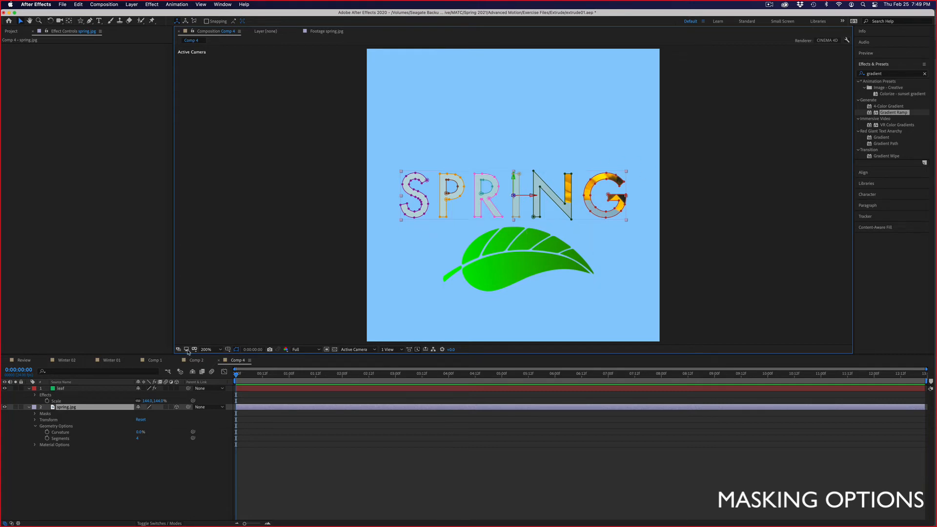
pyautogui.click(98, 389)
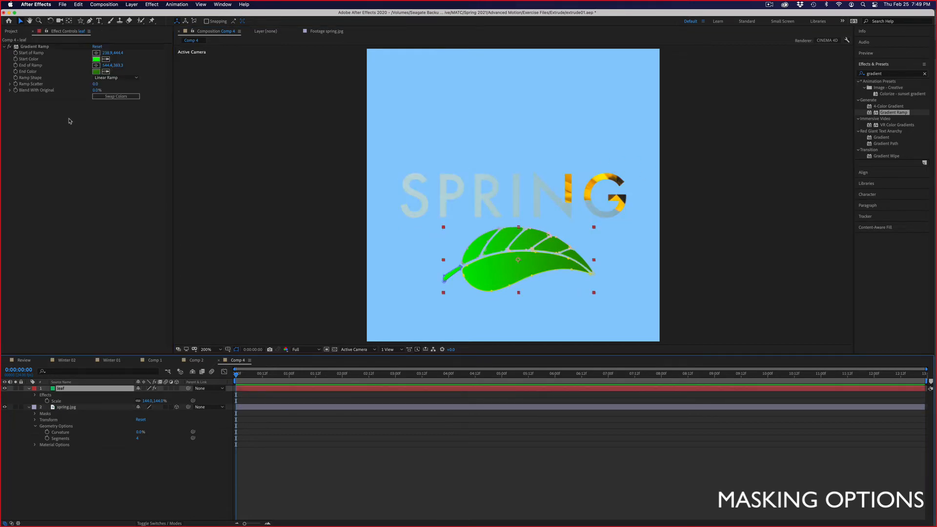
pyautogui.click(37, 47)
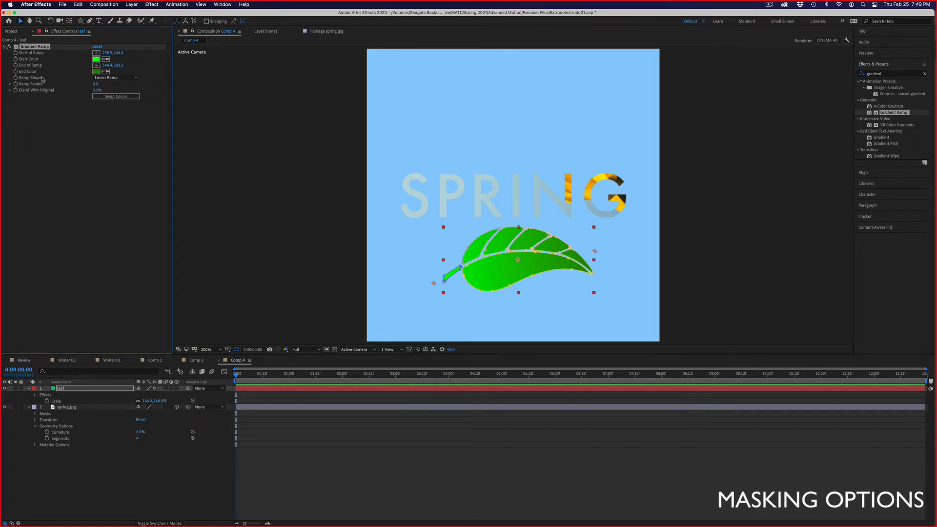
pyautogui.click(66, 408)
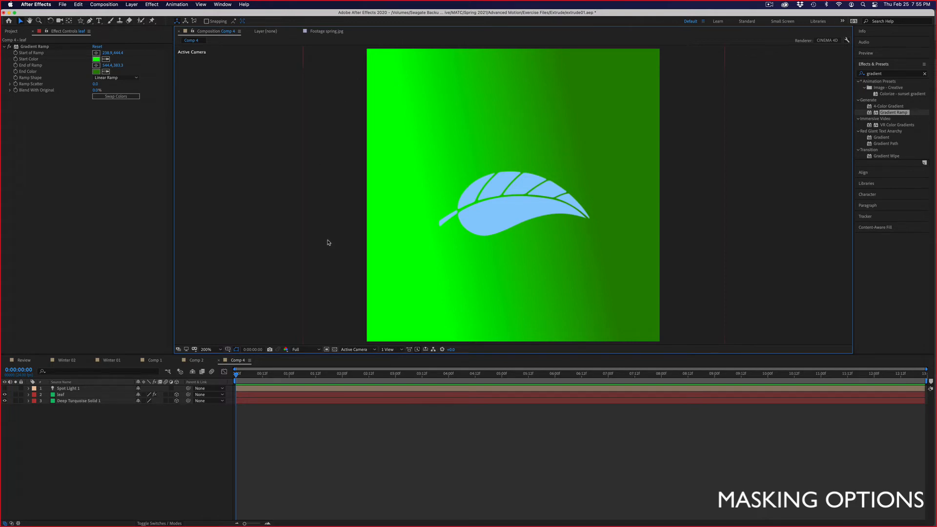
# Switch to Illustrator and inspect the separate letter shapes of the lowercase spring lettering topped by the flower ornament
pyautogui.moveTo(388, 526)
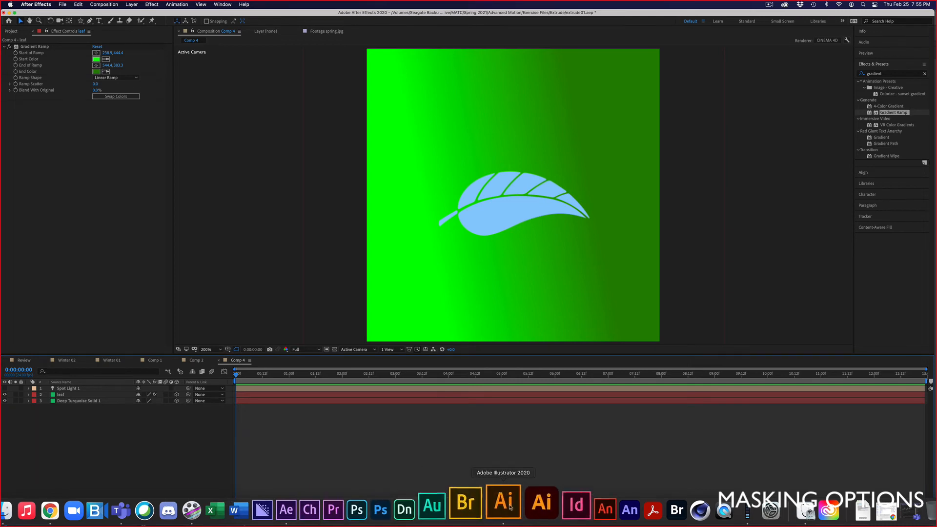
pyautogui.click(506, 508)
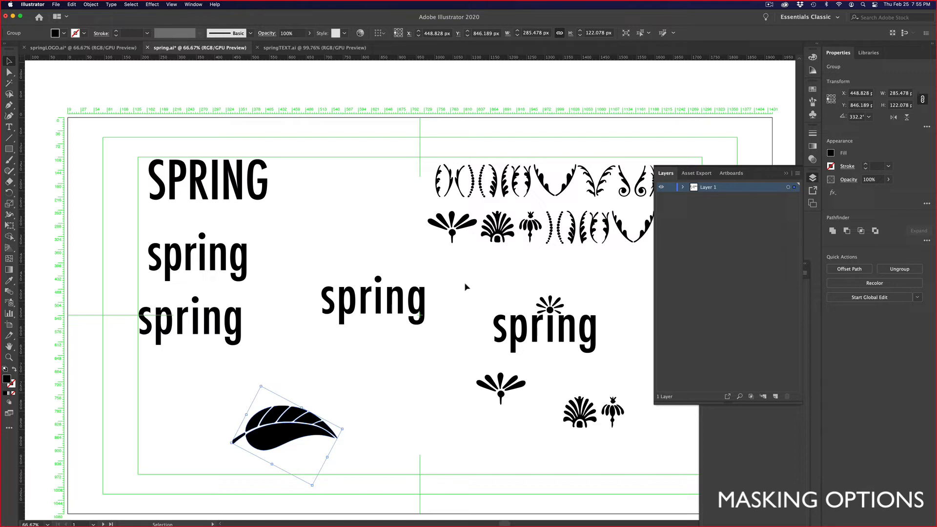
pyautogui.click(499, 331)
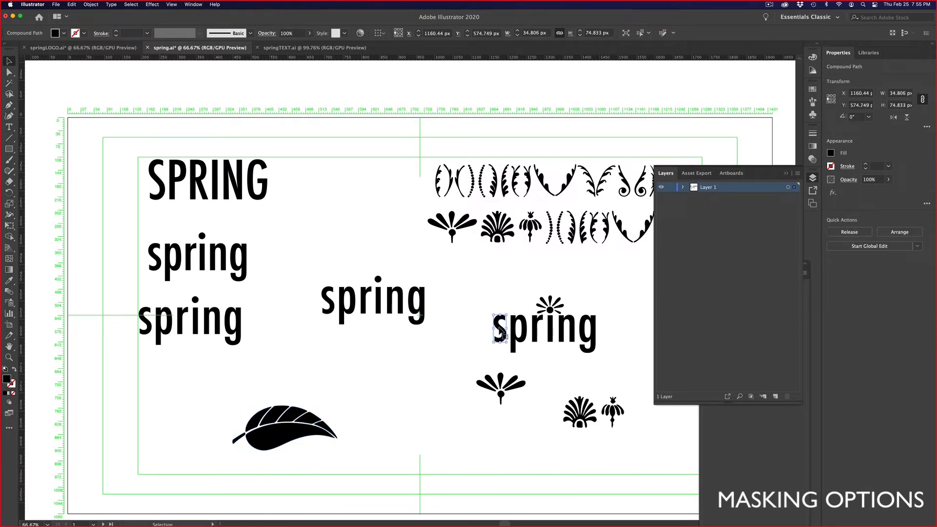
pyautogui.click(517, 329)
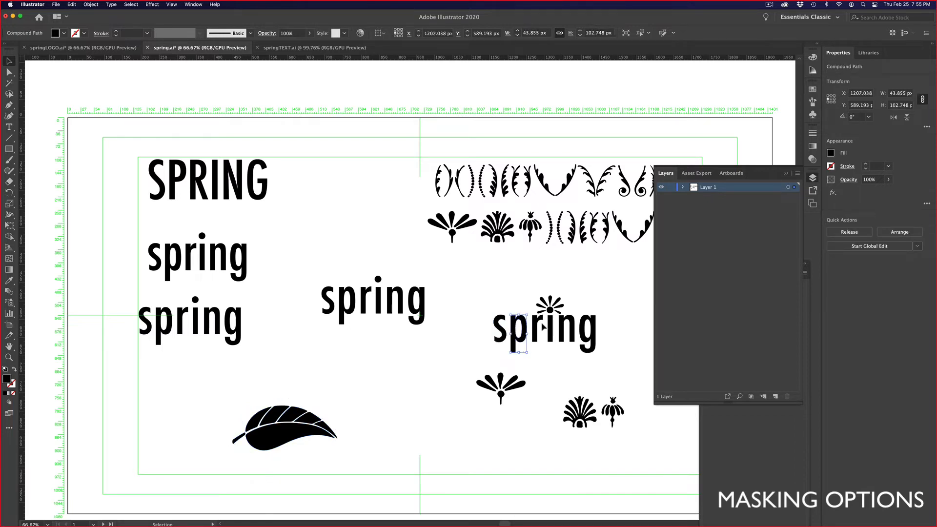
pyautogui.click(550, 328)
pyautogui.click(571, 328)
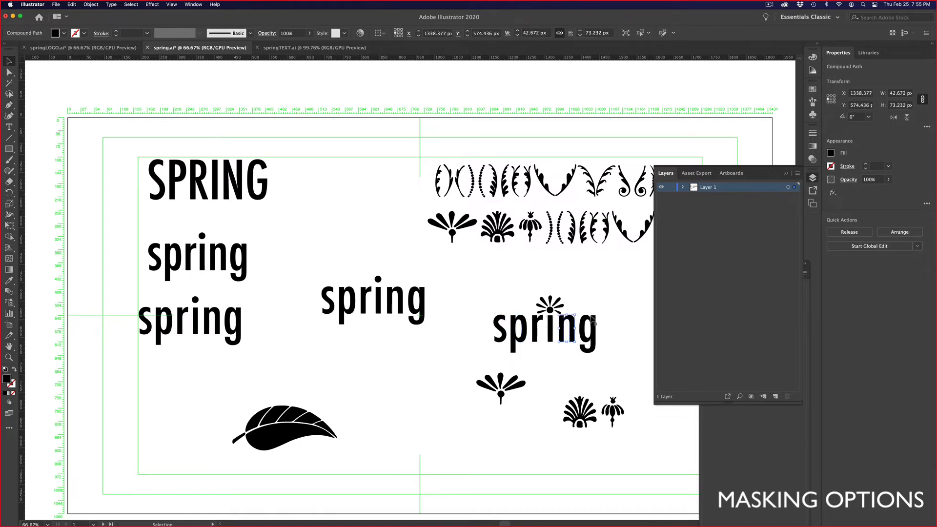
pyautogui.click(592, 321)
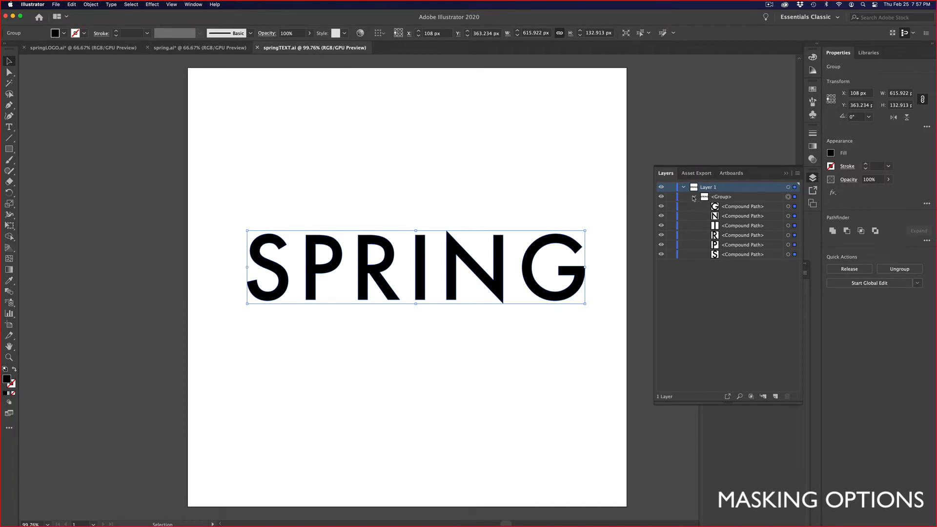
# Ungroup the SPRING lettering in springTEXT.ai into individual compound paths
pyautogui.click(694, 197)
pyautogui.click(694, 197)
pyautogui.click(728, 197)
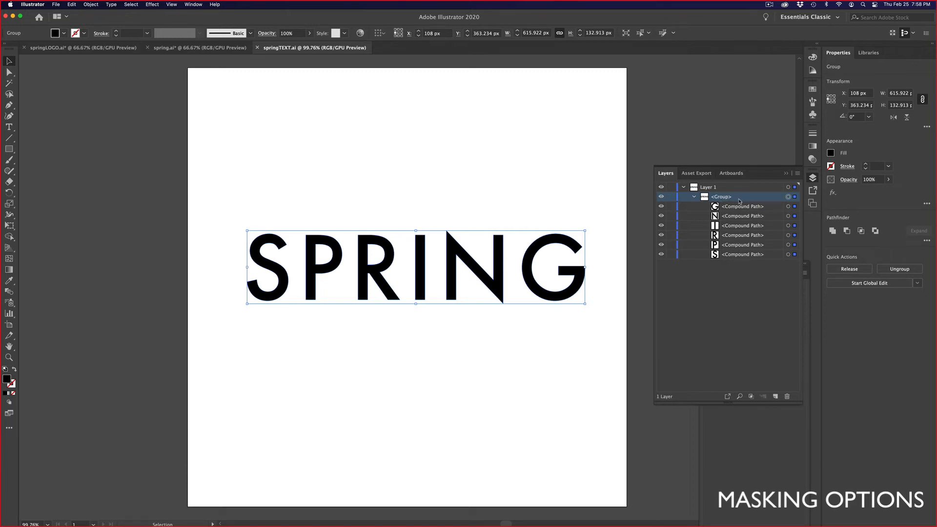
pyautogui.rightClick(578, 244)
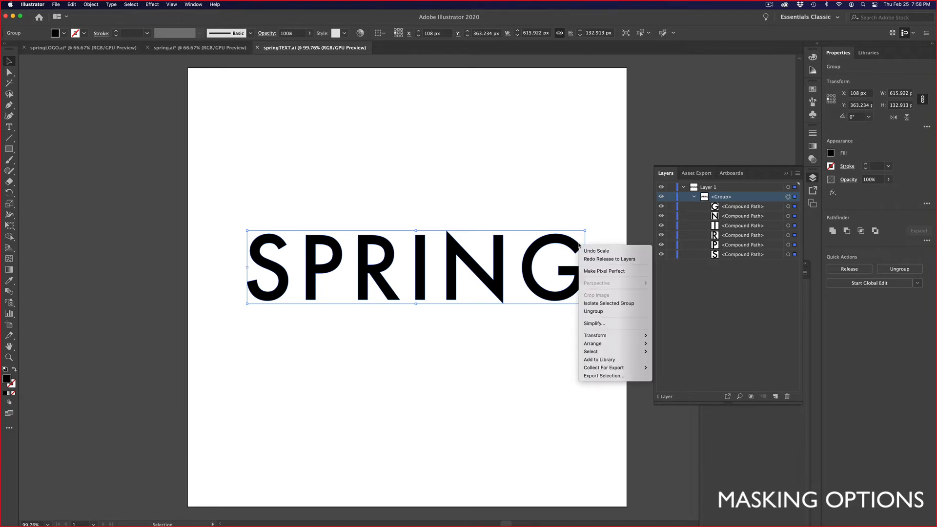
pyautogui.click(591, 313)
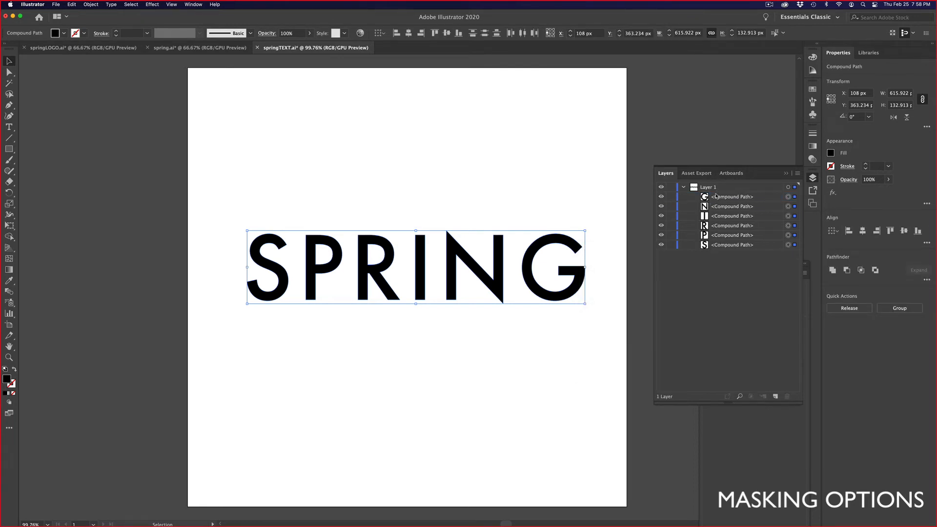
# Release the letter paths inside Layer 1 to separate layers using the Sequence option
pyautogui.click(713, 187)
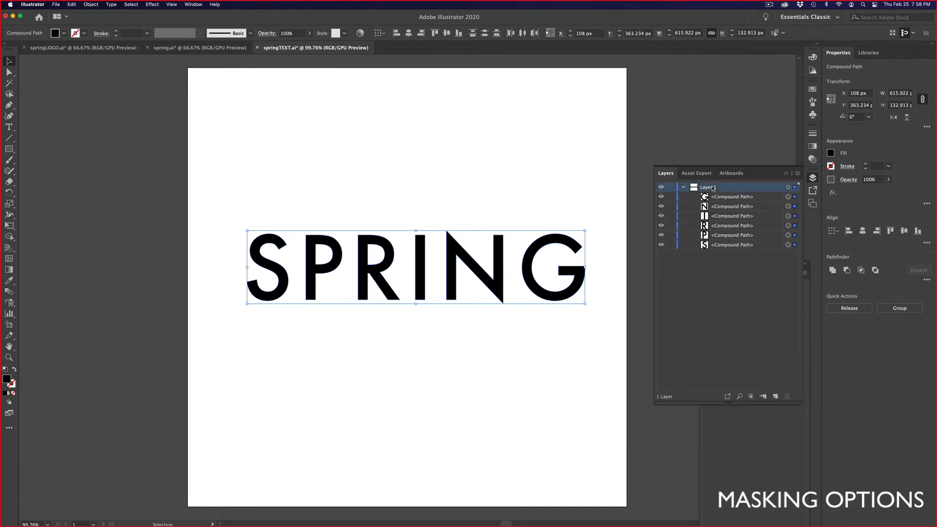
pyautogui.click(798, 174)
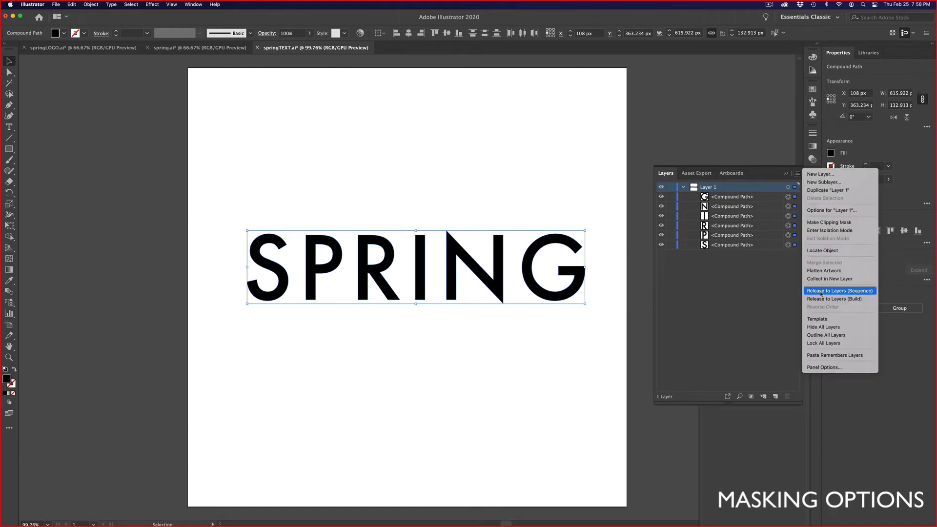
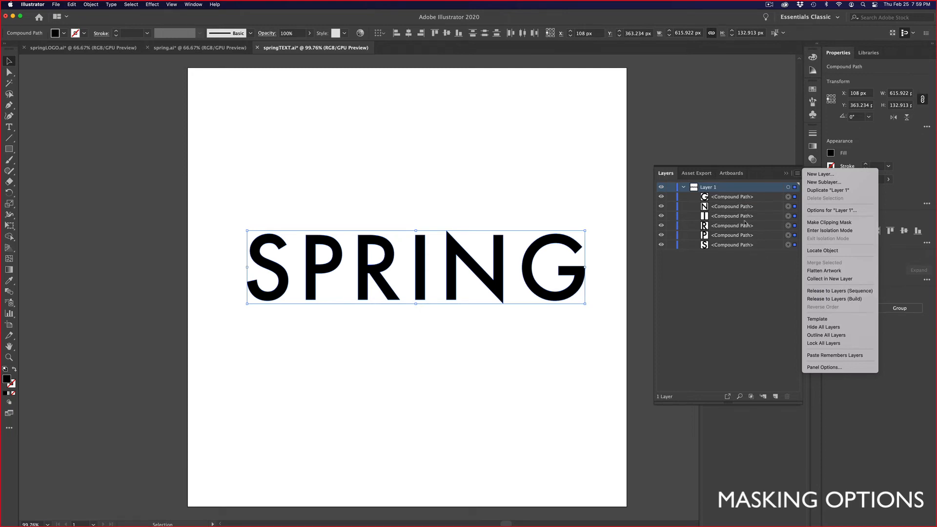
pyautogui.click(808, 292)
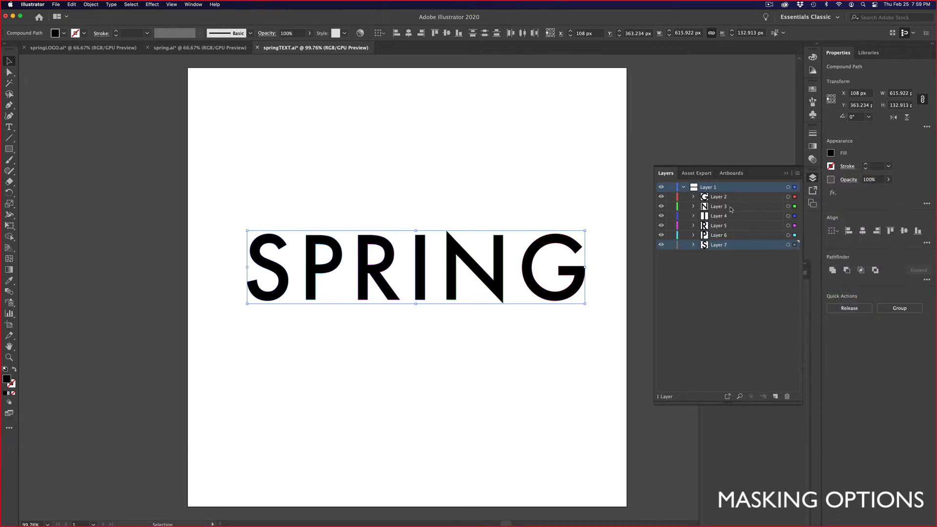
# Move the letter sublayers nested in Layer 1 out to the top level of the layer stack
pyautogui.click(727, 262)
pyautogui.click(727, 248)
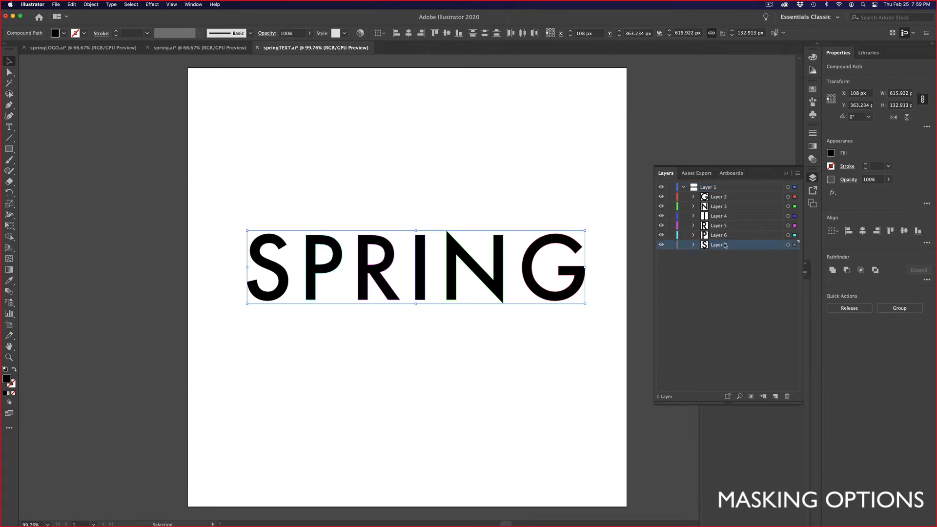
pyautogui.click(725, 235)
pyautogui.click(724, 226)
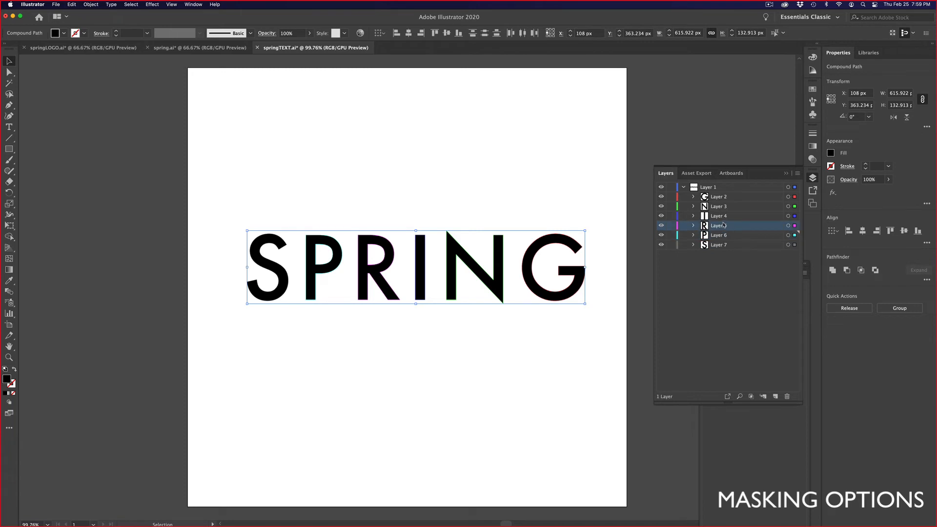
pyautogui.click(694, 225)
pyautogui.click(576, 170)
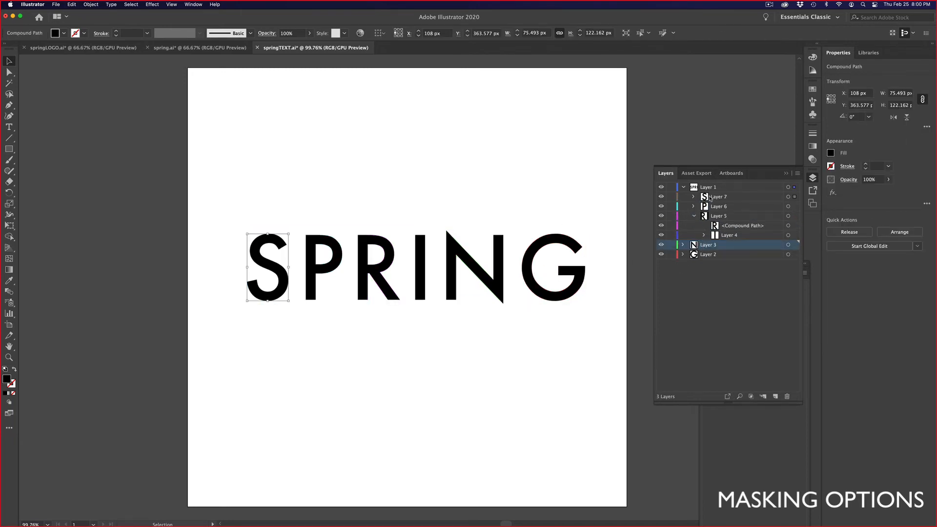
pyautogui.click(710, 197)
pyautogui.keyDown('shift'); pyautogui.click(719, 216); pyautogui.keyUp('shift')
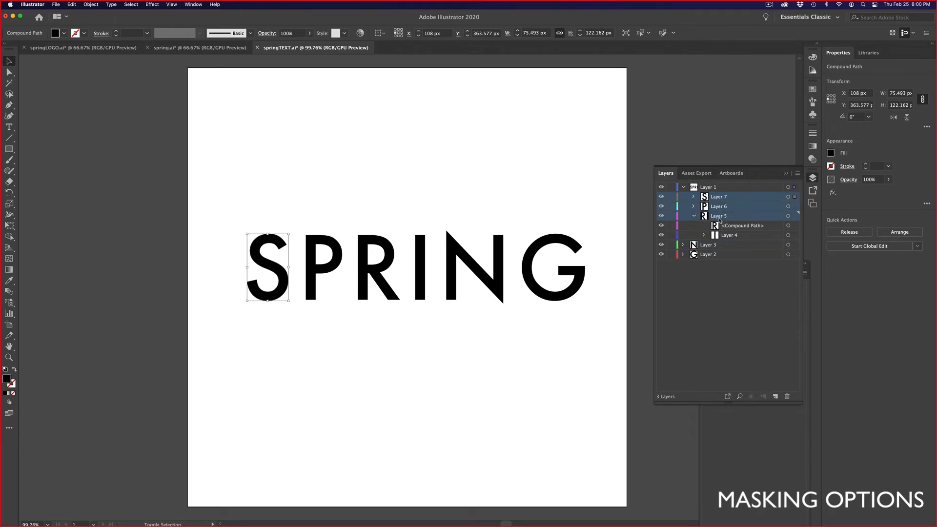
pyautogui.moveTo(714, 197); pyautogui.dragTo(703, 263)
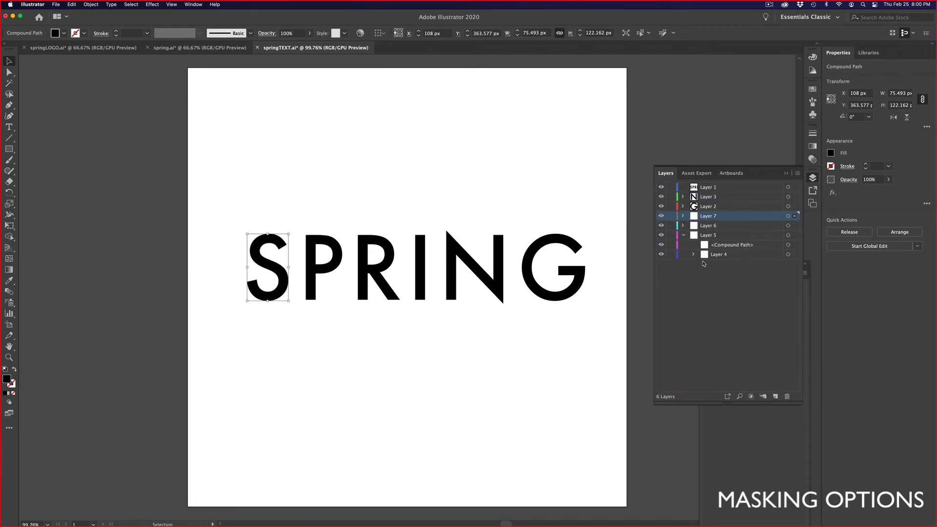
# Delete the empty Layer 1 and move Layer 4 out of Layer 5 to the top level
pyautogui.click(703, 190)
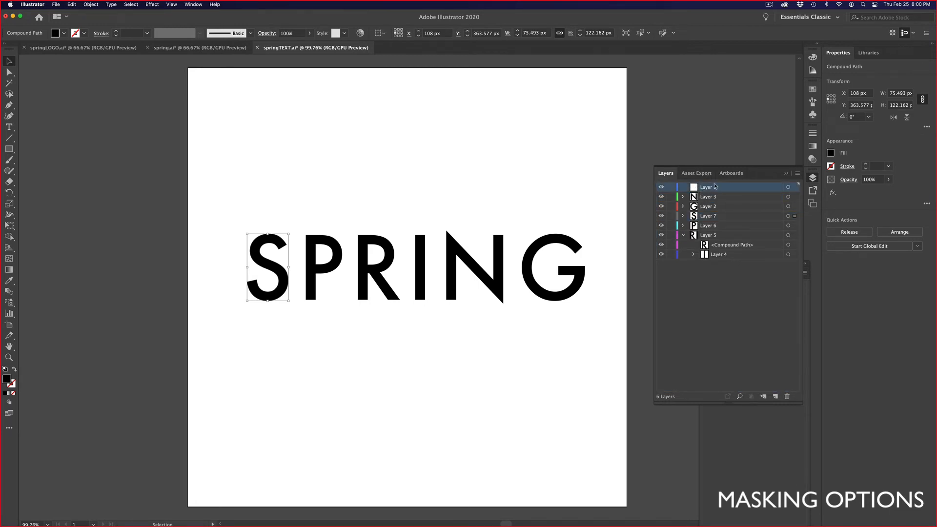
pyautogui.click(787, 396)
pyautogui.click(710, 235)
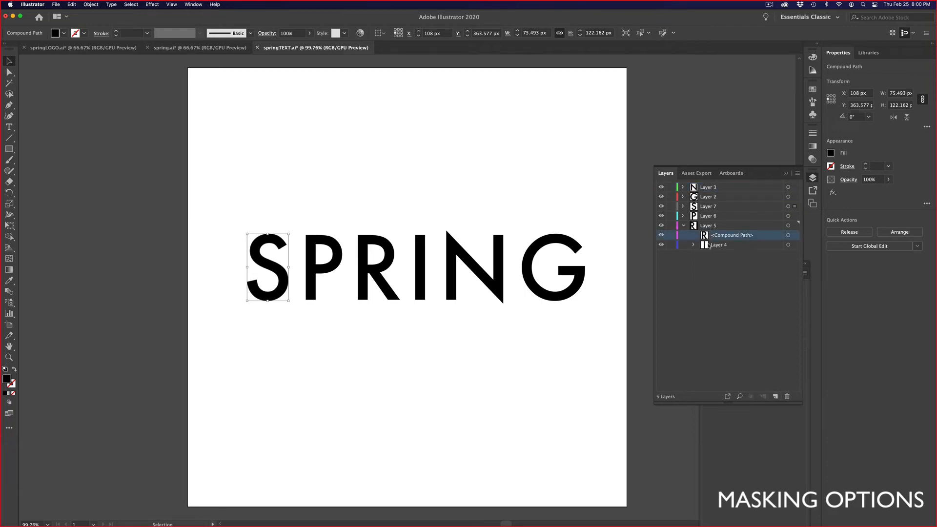
pyautogui.click(708, 247)
pyautogui.moveTo(709, 247); pyautogui.dragTo(708, 269)
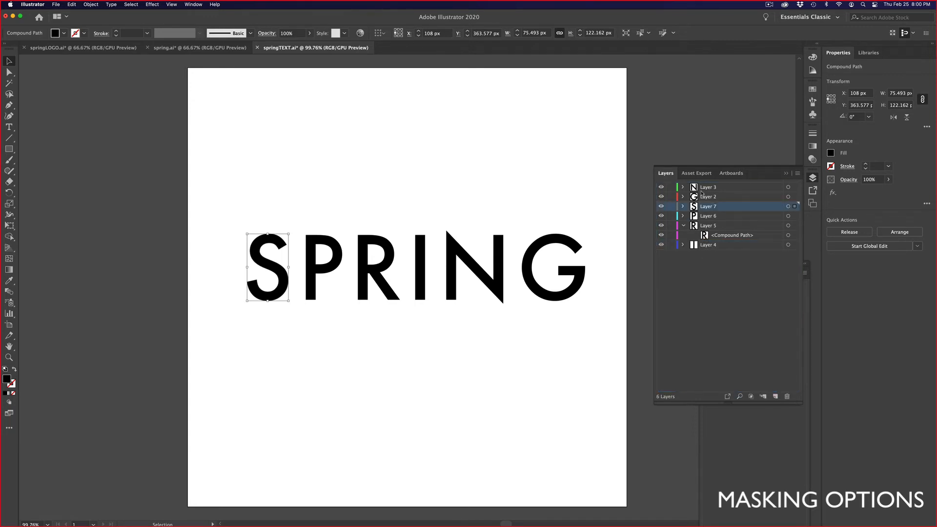
pyautogui.click(683, 225)
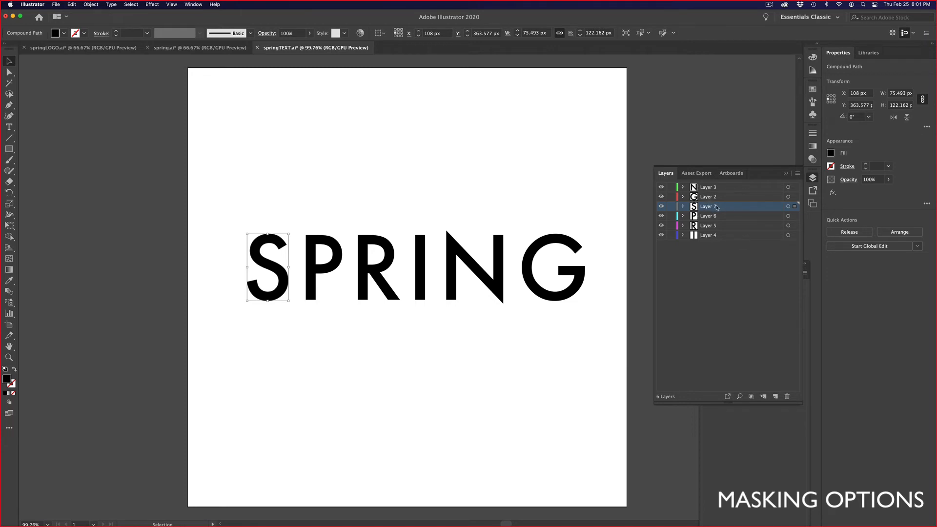
# Reorder the letter layers so they read S, P, R, I, N, G from top to bottom
pyautogui.moveTo(714, 207); pyautogui.dragTo(712, 185)
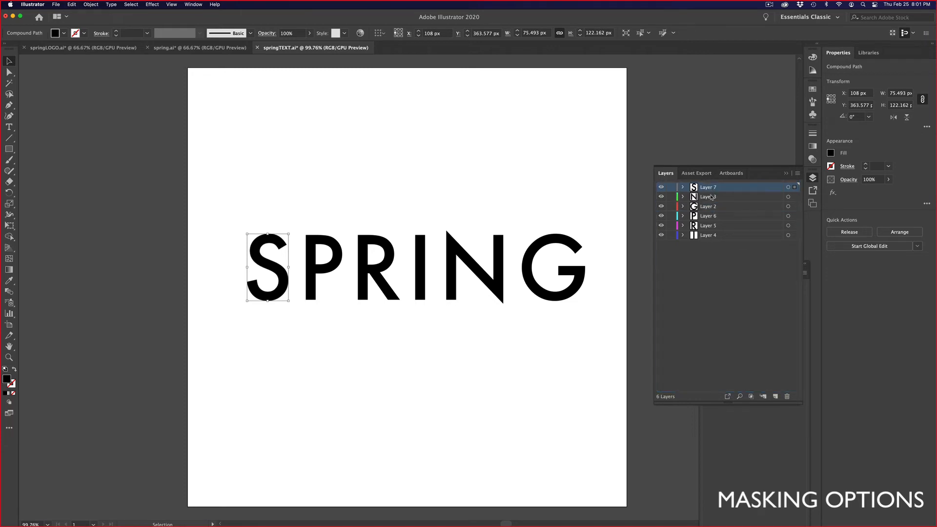
pyautogui.moveTo(710, 221)
pyautogui.mouseDown()
pyautogui.moveTo(710, 195)
pyautogui.moveTo(708, 234)
pyautogui.moveTo(705, 214)
pyautogui.mouseUp()
pyautogui.click(704, 189)
pyautogui.click(796, 174)
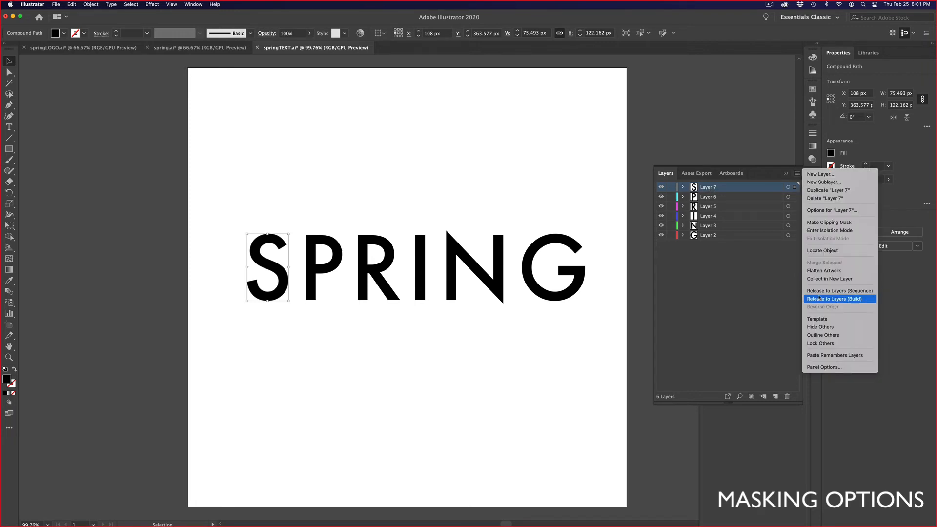
pyautogui.click(819, 293)
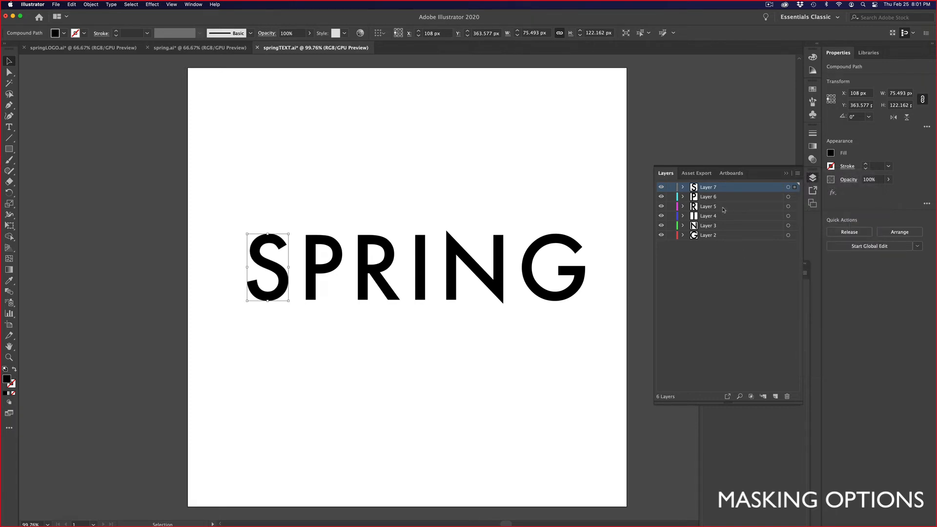
# Rename the layers of the first three letters as s, p and r
pyautogui.doubleClick(713, 189)
pyautogui.write('s')
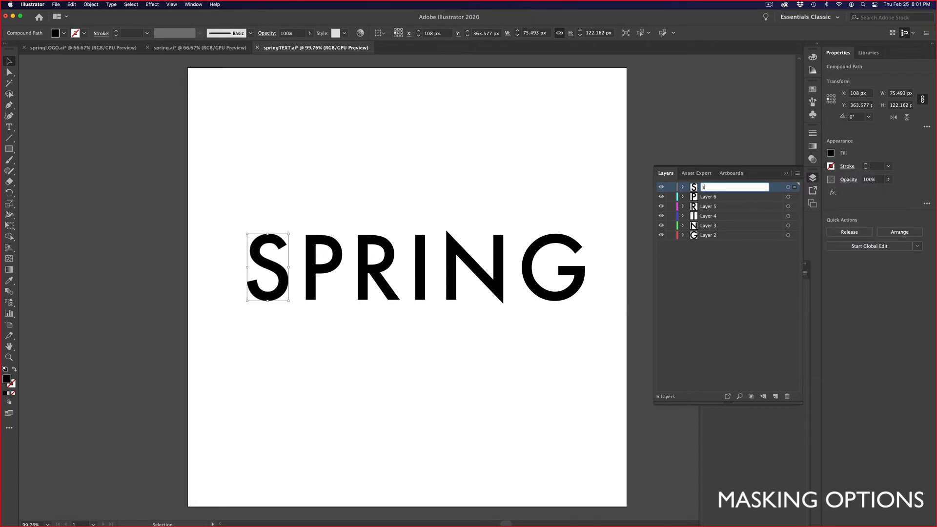
pyautogui.press('Return')
pyautogui.doubleClick(705, 197)
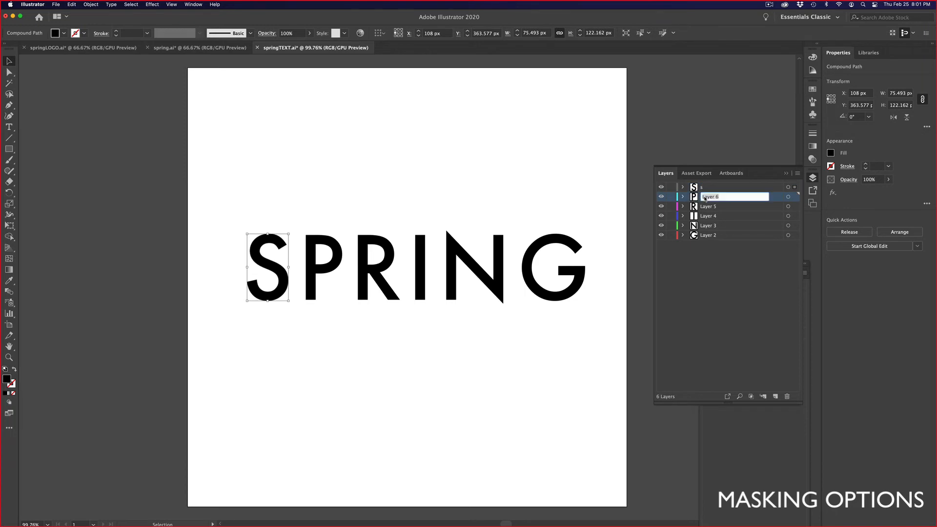
pyautogui.write('p')
pyautogui.press('Return')
pyautogui.doubleClick(709, 207)
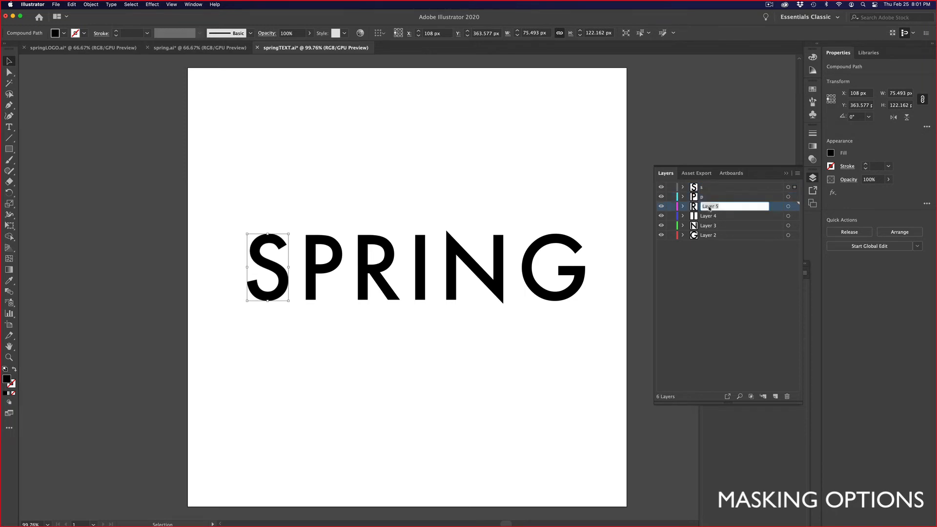
pyautogui.write('r')
pyautogui.press('Return')
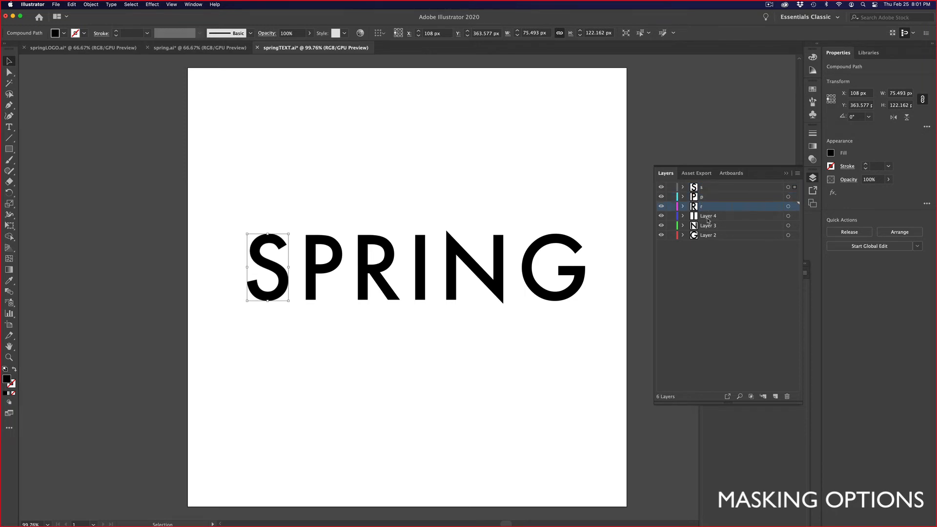
# Rename the layers of the last three letters as i, n and g
pyautogui.click(707, 219)
pyautogui.doubleClick(708, 219)
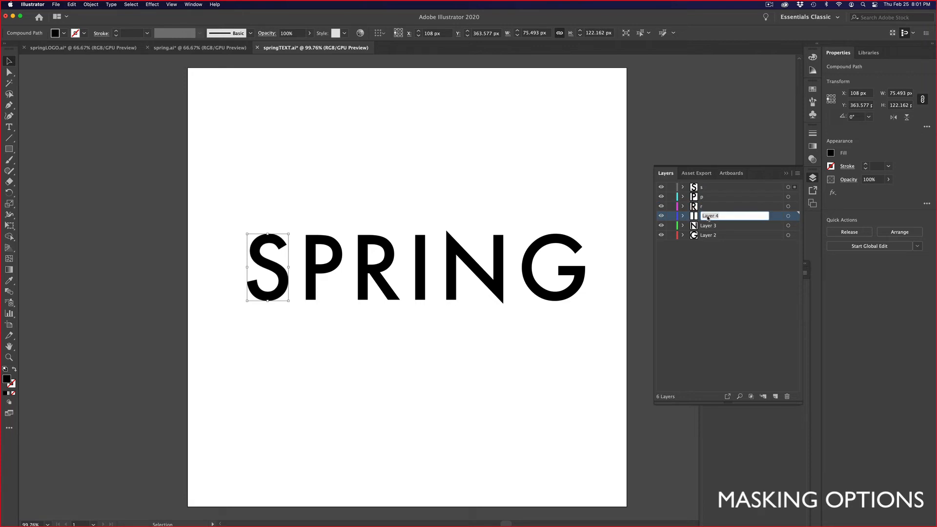
pyautogui.write('i')
pyautogui.press('Return')
pyautogui.doubleClick(709, 226)
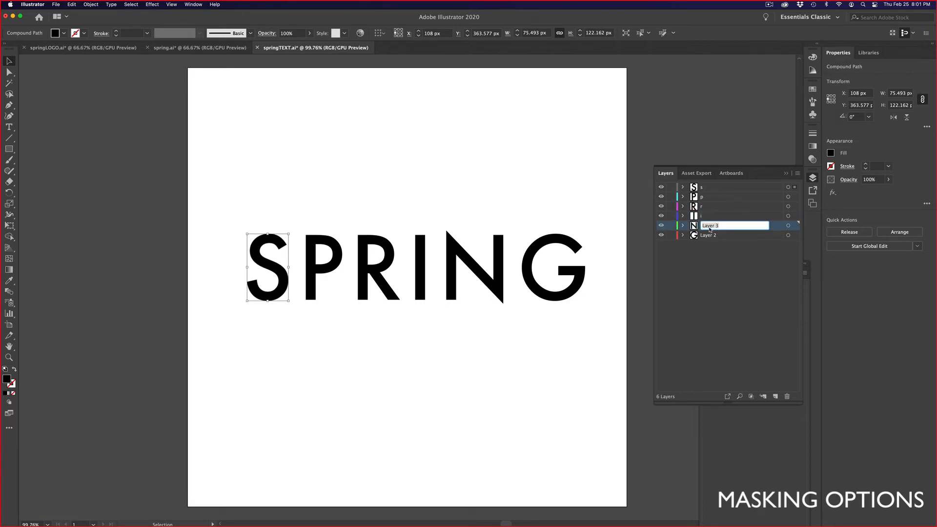
pyautogui.write('n')
pyautogui.press('Return')
pyautogui.doubleClick(710, 236)
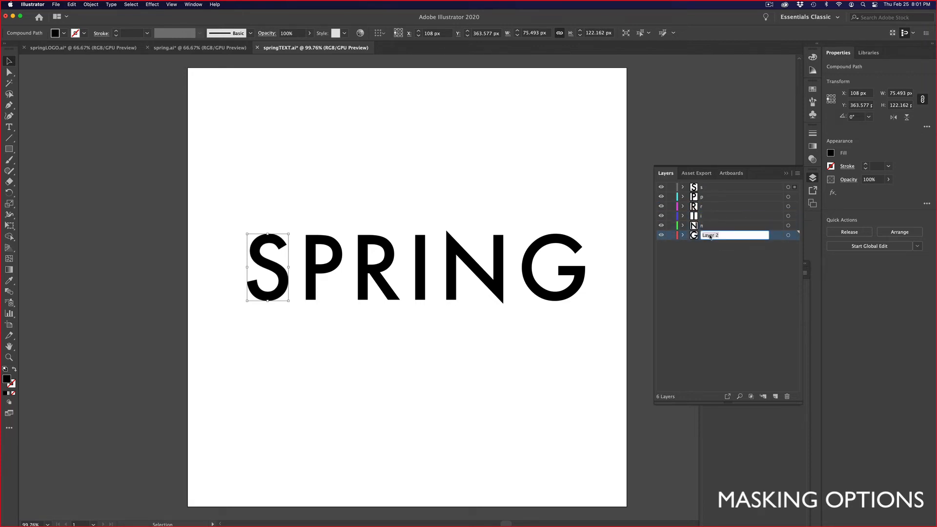
pyautogui.write('g')
pyautogui.press('Return')
# Deselect the lettering and save springTEXT.ai
pyautogui.click(719, 263)
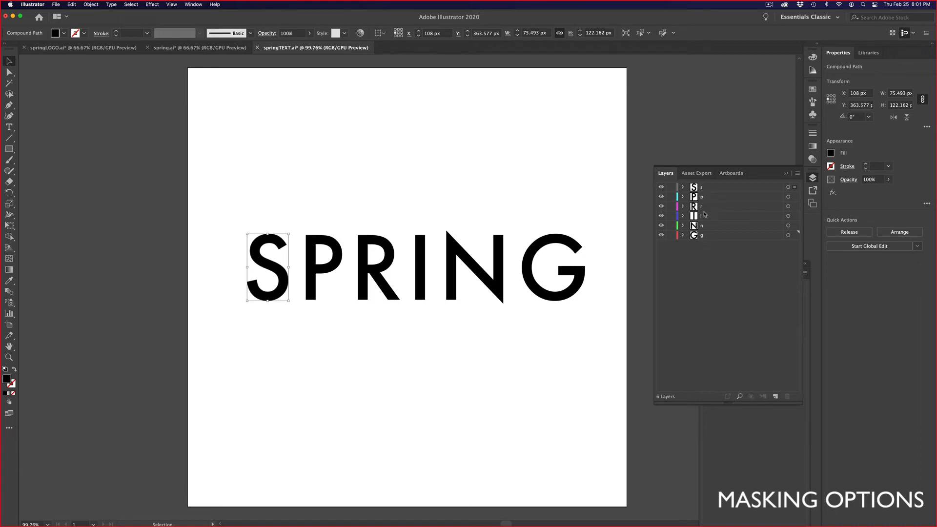
pyautogui.click(577, 194)
pyautogui.press('super+s')
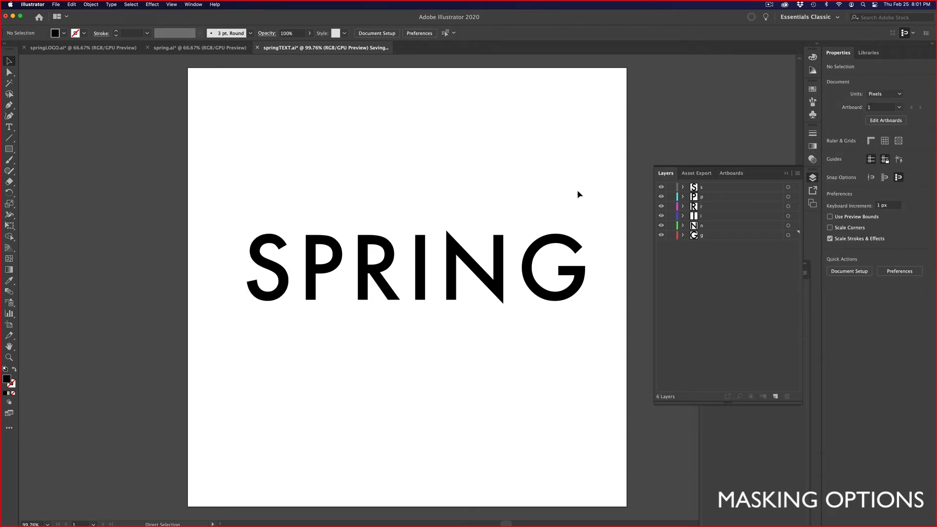
# Switch to After Effects and import springTEXT.ai as Composition - Retain Layer Sizes
pyautogui.moveTo(548, 525)
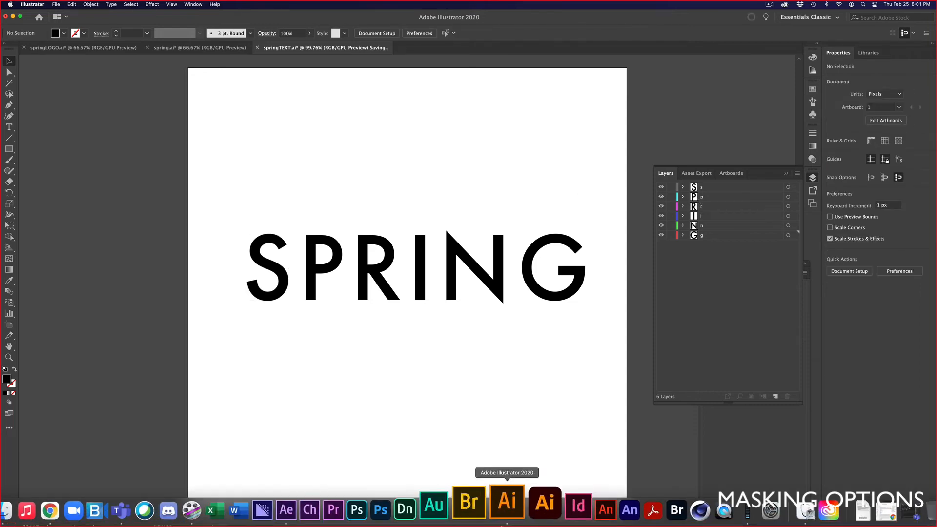
pyautogui.click(310, 510)
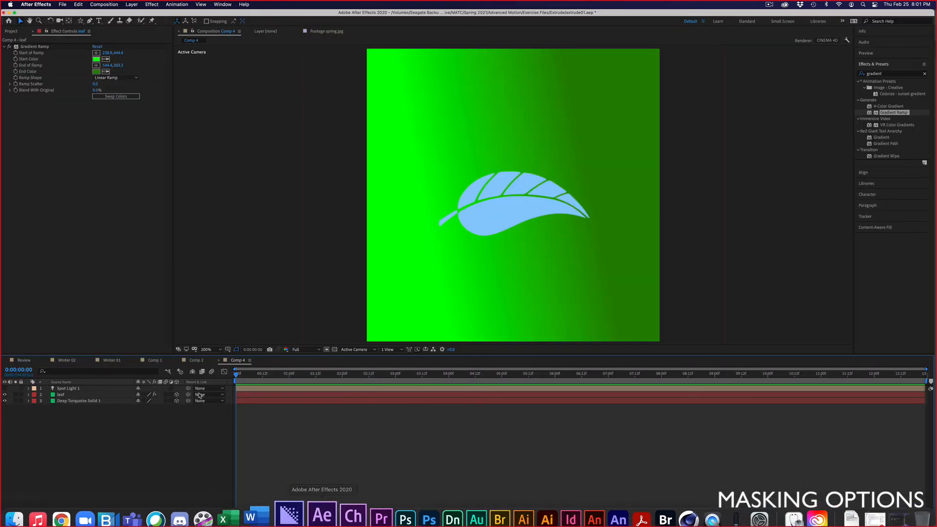
pyautogui.click(14, 32)
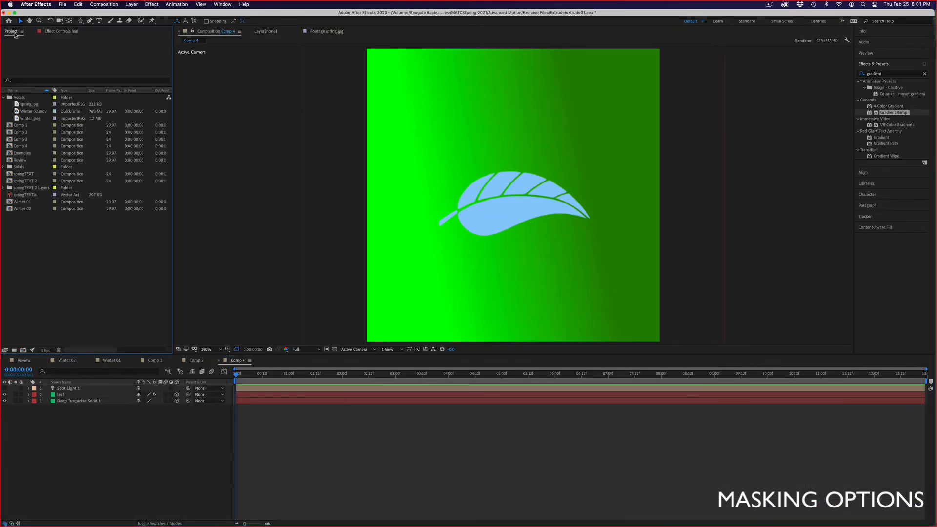
pyautogui.doubleClick(55, 264)
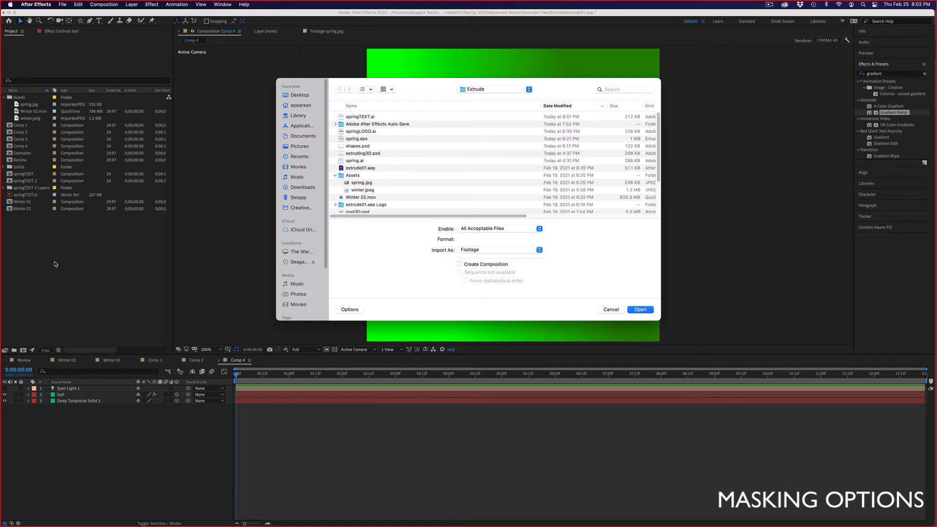
pyautogui.click(352, 117)
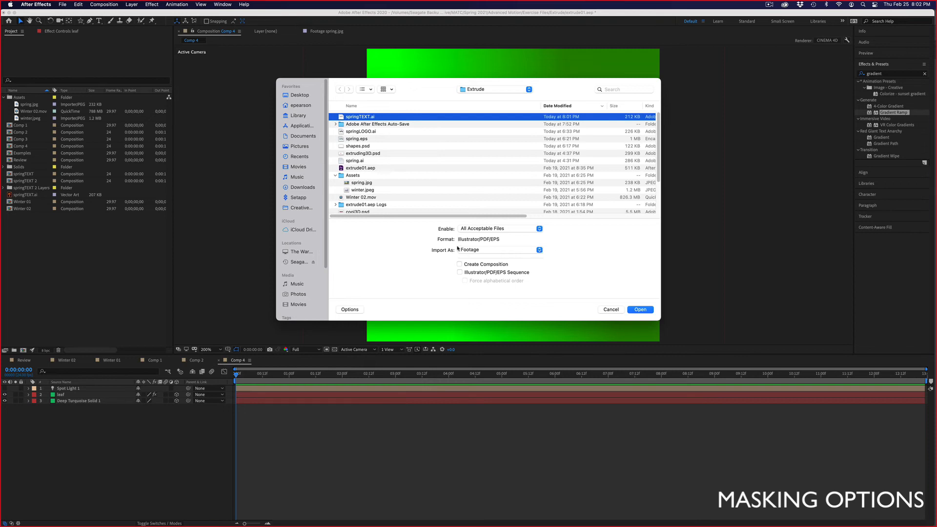
pyautogui.click(491, 253)
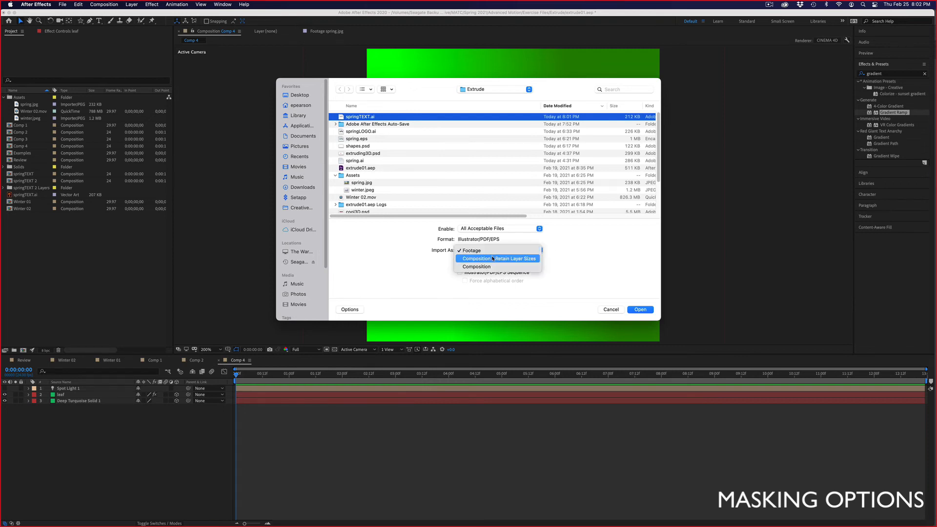
pyautogui.click(493, 258)
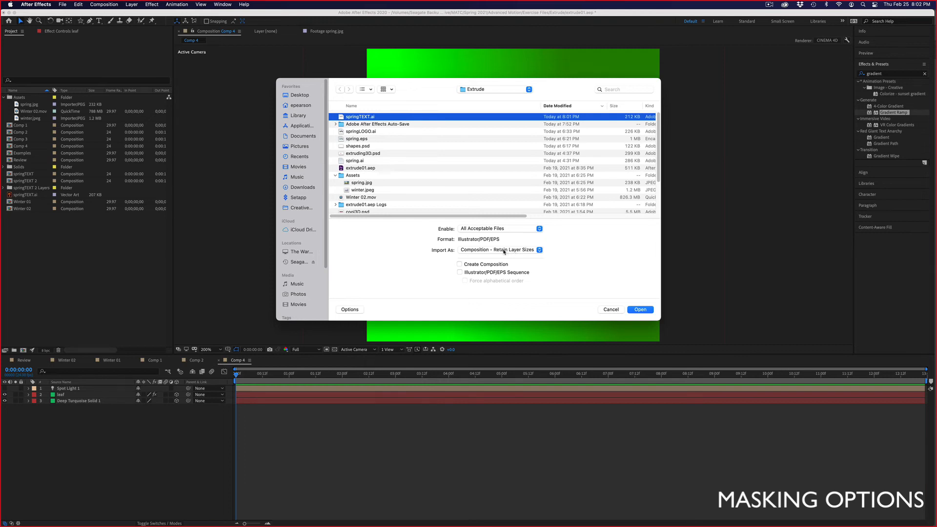
pyautogui.click(643, 311)
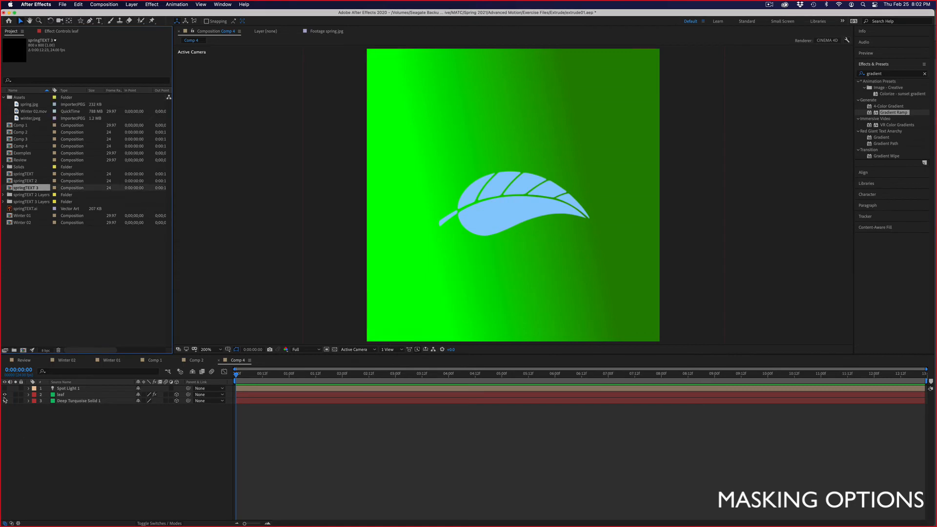
# Open the springTEXT 3 composition, turn on the transparency grid and return the playhead to the start
pyautogui.doubleClick(10, 190)
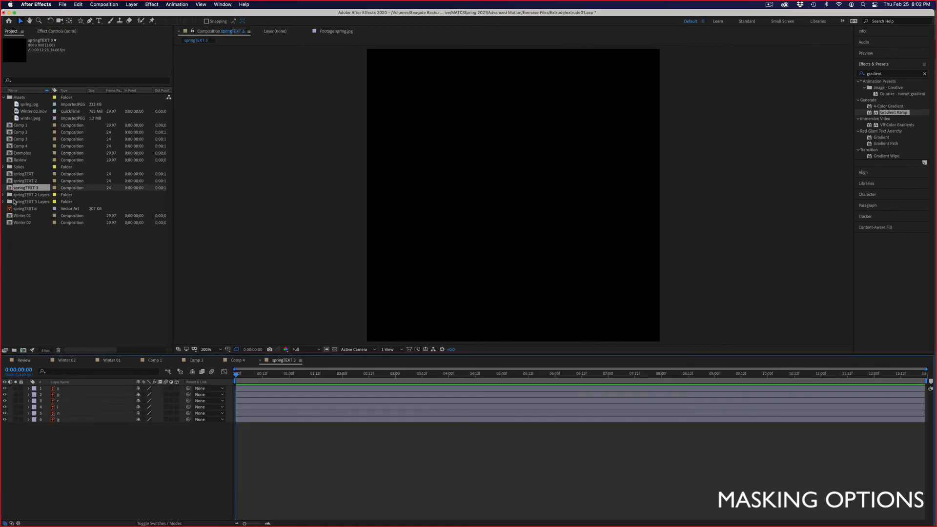
pyautogui.click(258, 375)
pyautogui.moveTo(259, 375); pyautogui.dragTo(295, 374)
pyautogui.click(335, 349)
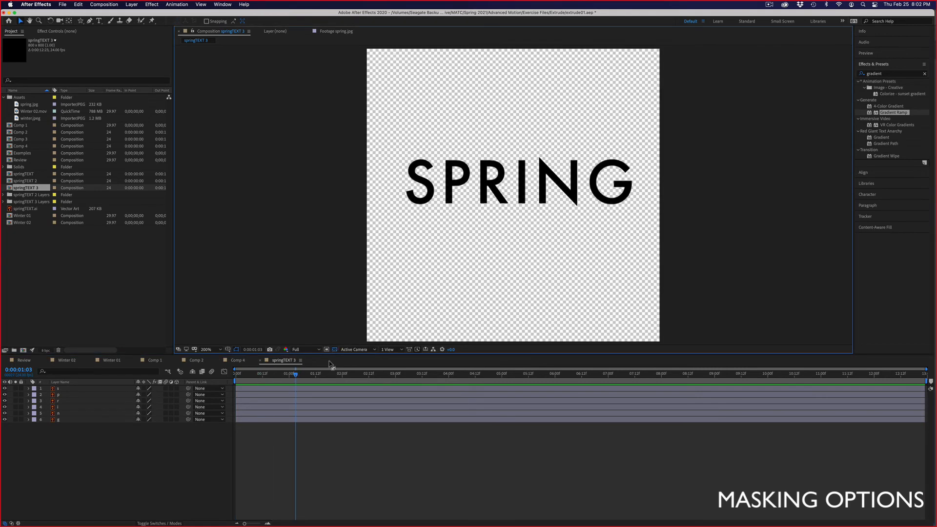
pyautogui.click(314, 374)
pyautogui.moveTo(314, 374); pyautogui.dragTo(238, 374)
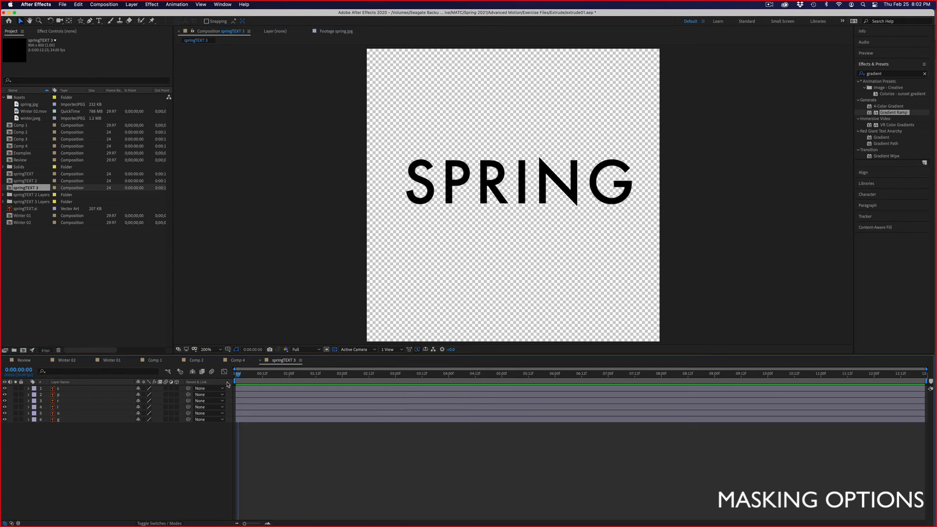
# Check each letter layer of springTEXT 3 in turn, from s to g, against its shape in the composition
pyautogui.click(94, 389)
pyautogui.click(94, 395)
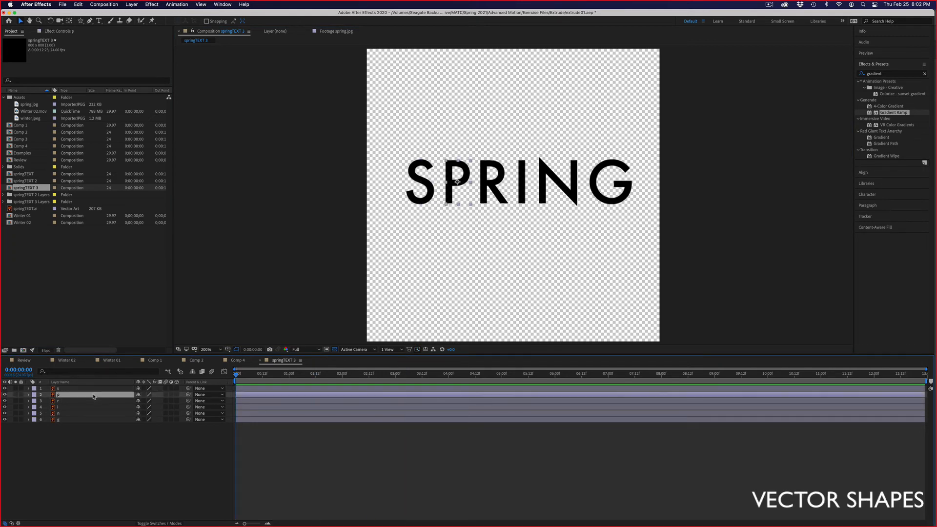
pyautogui.click(91, 401)
pyautogui.click(90, 407)
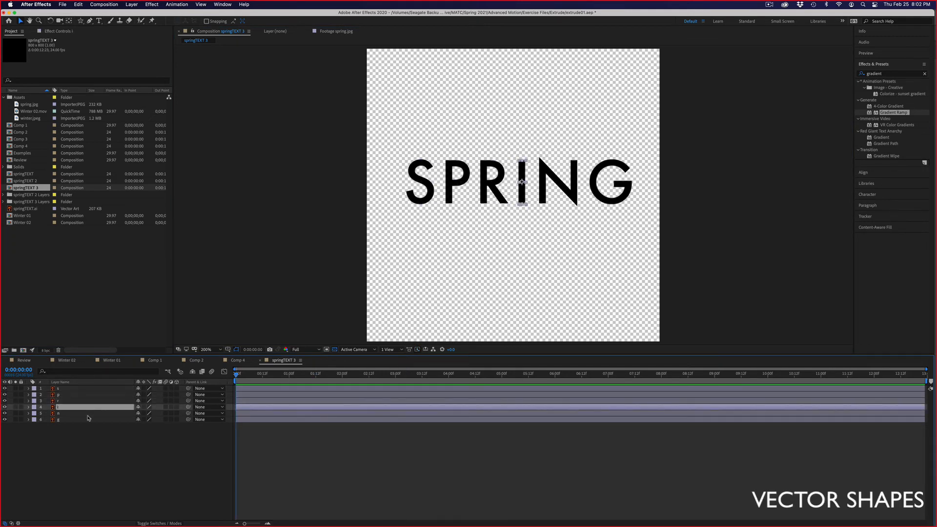
pyautogui.click(89, 414)
pyautogui.click(88, 420)
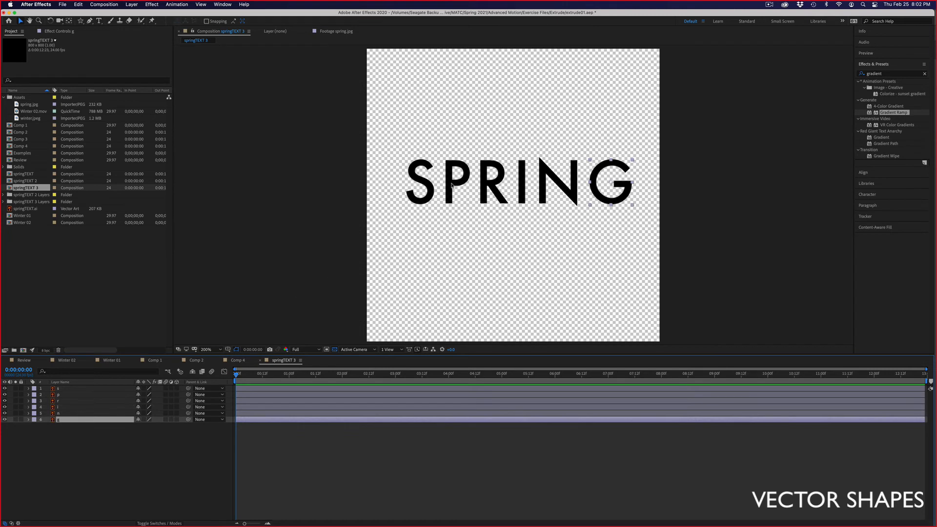
# Try moving the S, R and N letters vertically on their own, and undo the three moves
pyautogui.moveTo(426, 192); pyautogui.dragTo(426, 218)
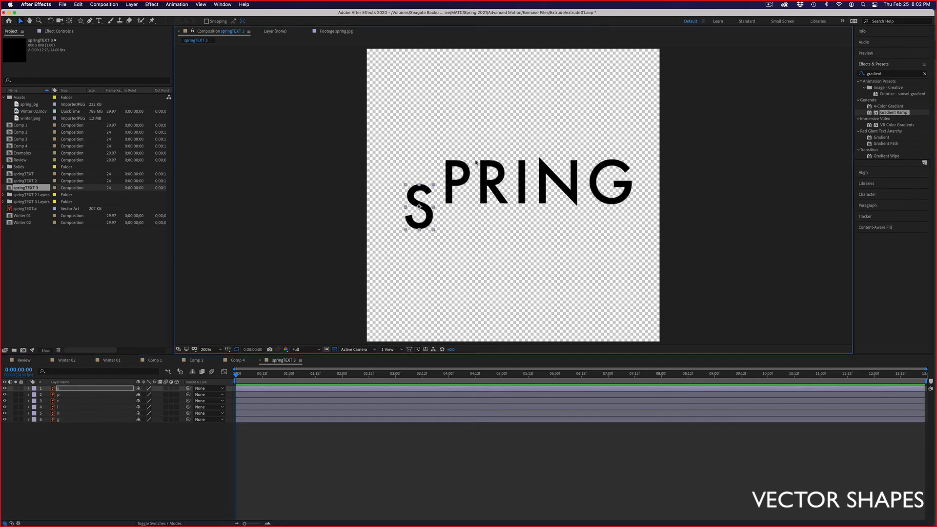
pyautogui.moveTo(481, 169); pyautogui.dragTo(483, 186)
pyautogui.moveTo(569, 170); pyautogui.dragTo(574, 163)
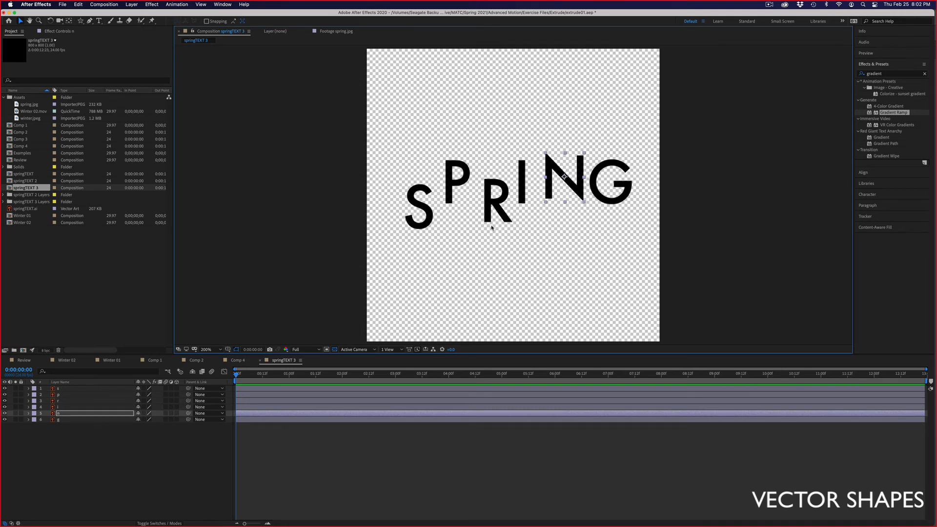
pyautogui.press('cmd+z')
pyautogui.press('cmd+z')
pyautogui.press('cmd+z')
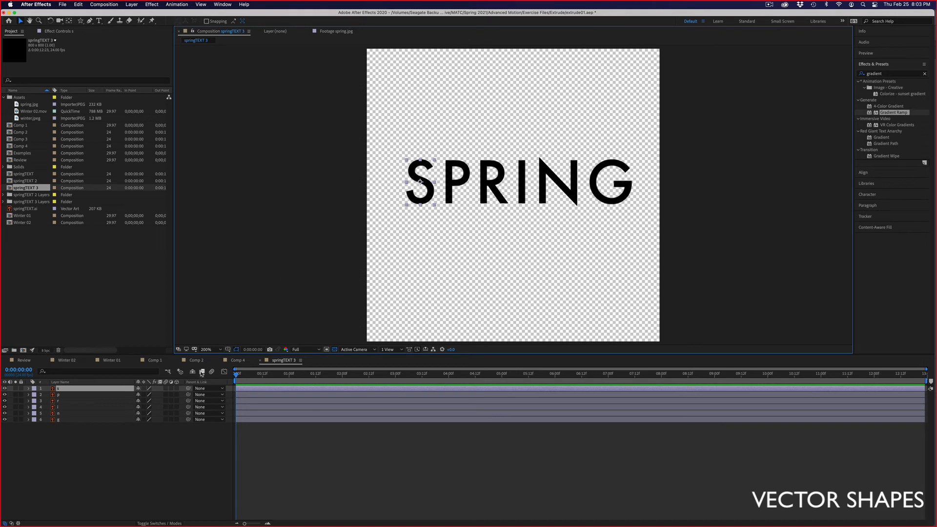
# Try the s layer as a 3D layer and expand its Geometry Options
pyautogui.click(177, 388)
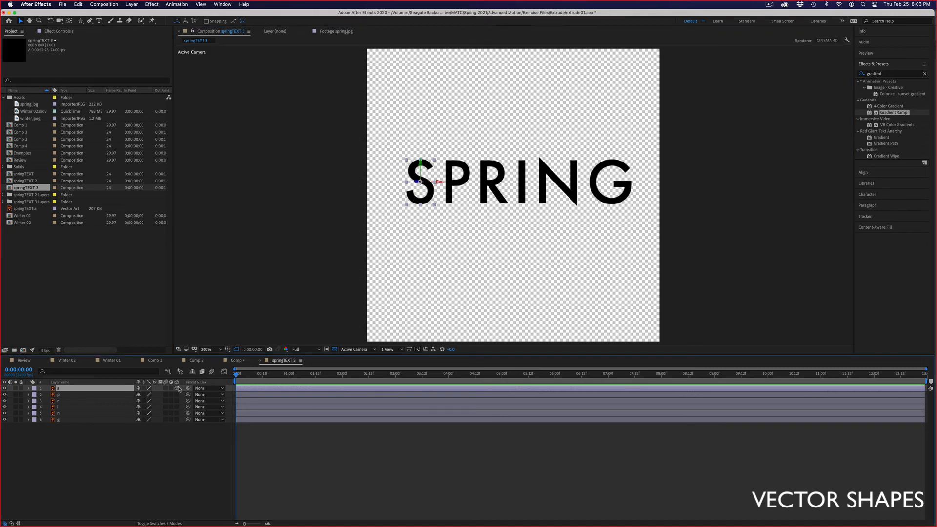
pyautogui.click(28, 388)
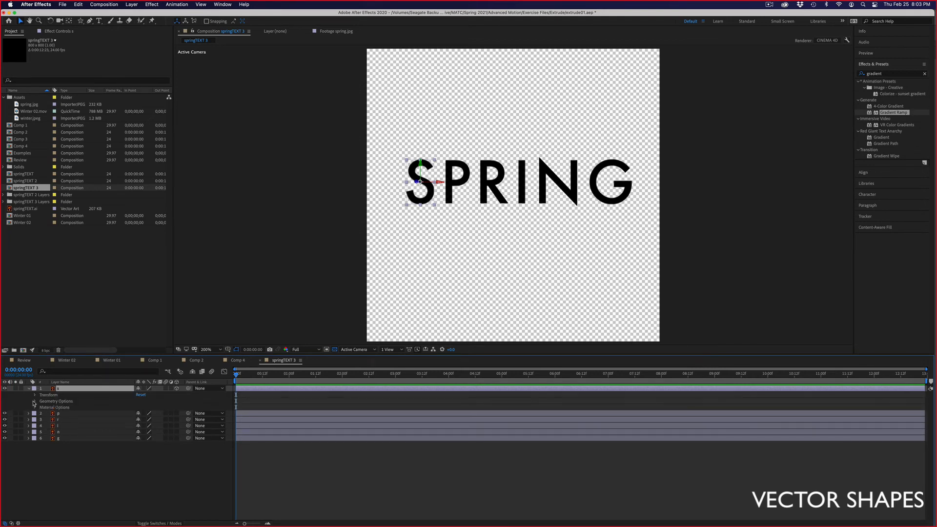
pyautogui.click(36, 401)
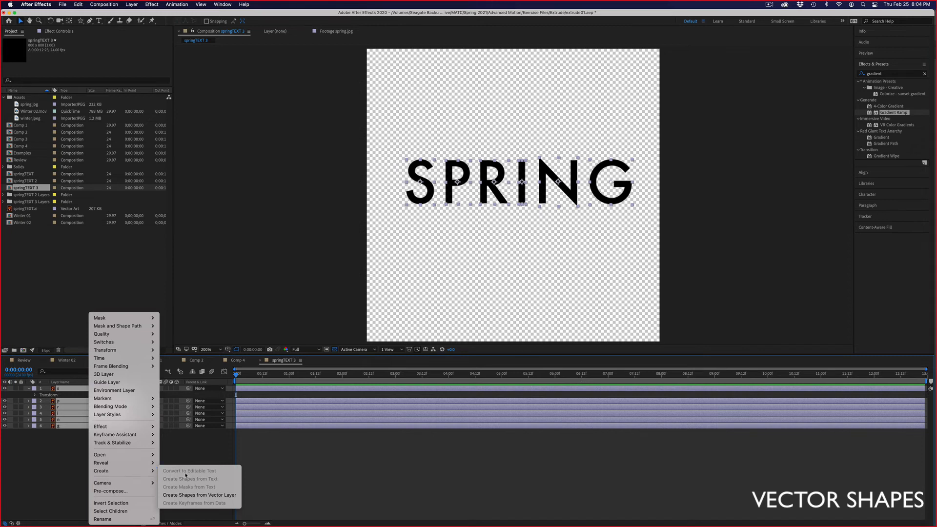
# Create shapes from the vector layers for all six letters, s to g
pyautogui.click(220, 497)
pyautogui.moveTo(123, 483)
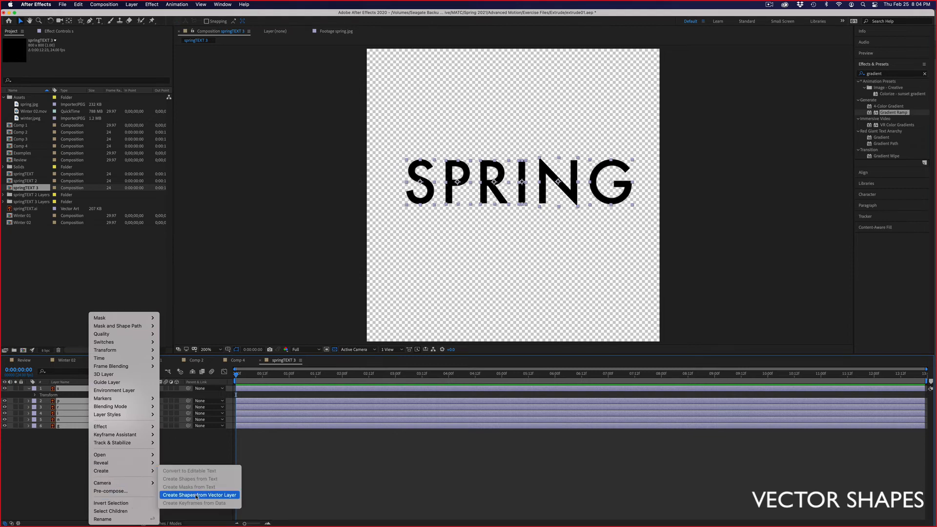
pyautogui.click(197, 496)
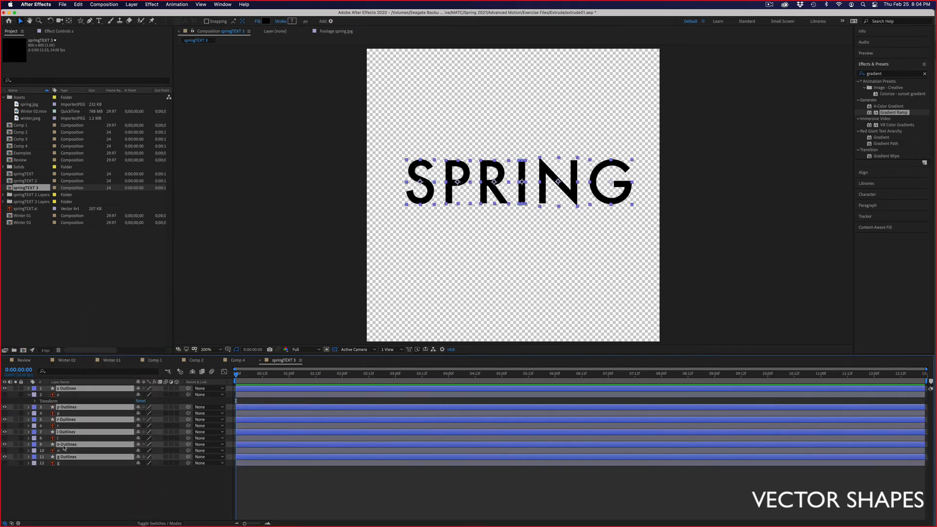
# Delete the six original Illustrator letter layers, keeping only the Outlines shape layers
pyautogui.click(67, 395)
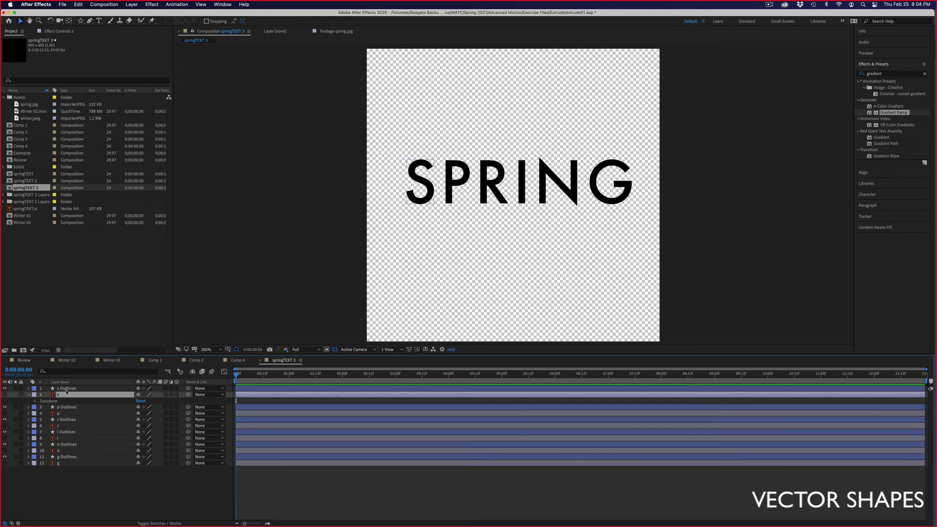
pyautogui.click(67, 390)
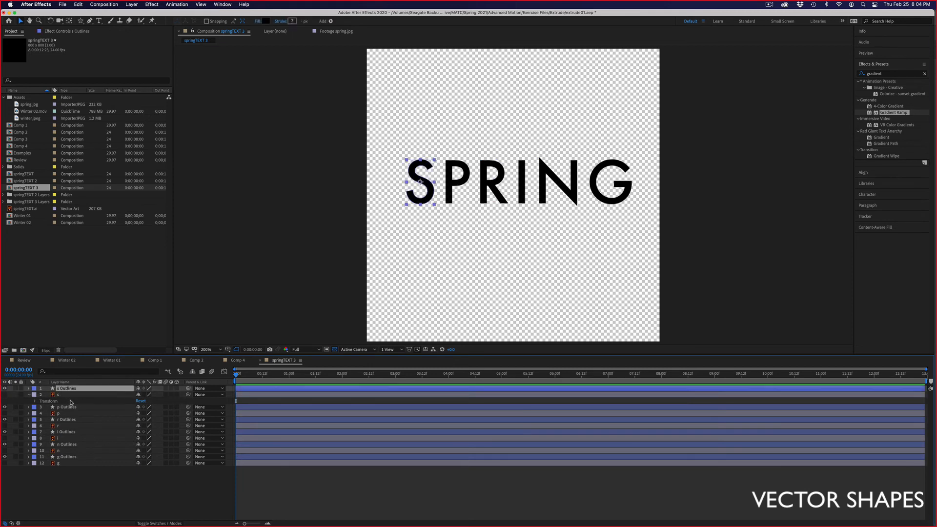
pyautogui.click(72, 407)
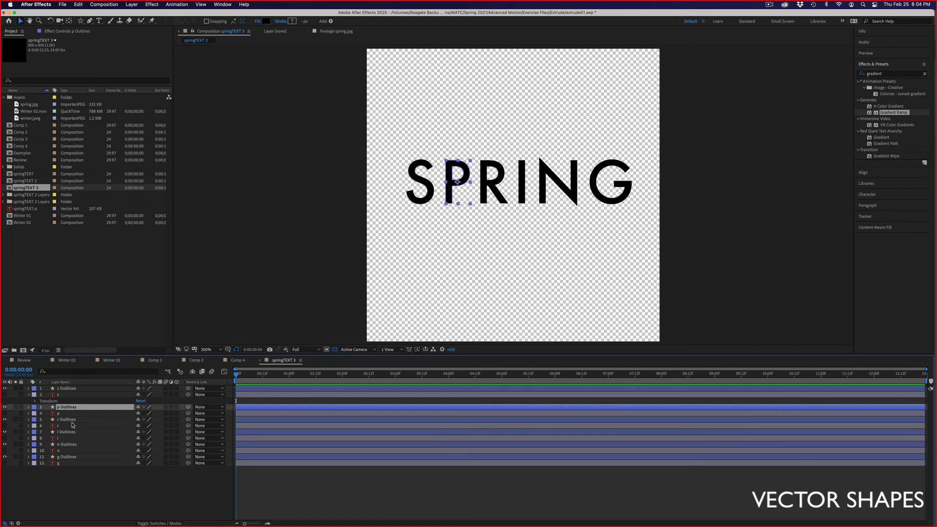
pyautogui.click(72, 395)
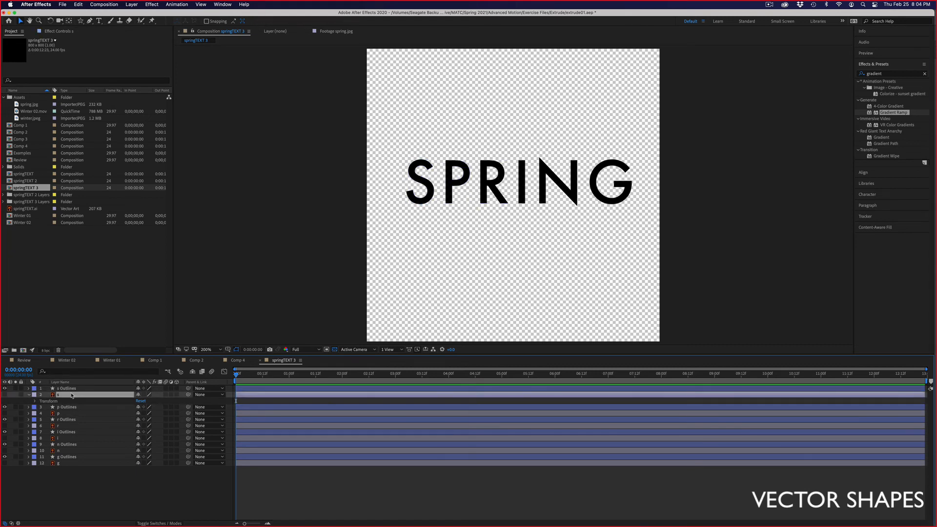
pyautogui.keyDown('super'); pyautogui.click(72, 414); pyautogui.keyUp('super')
pyautogui.keyDown('super'); pyautogui.click(73, 426); pyautogui.keyUp('super')
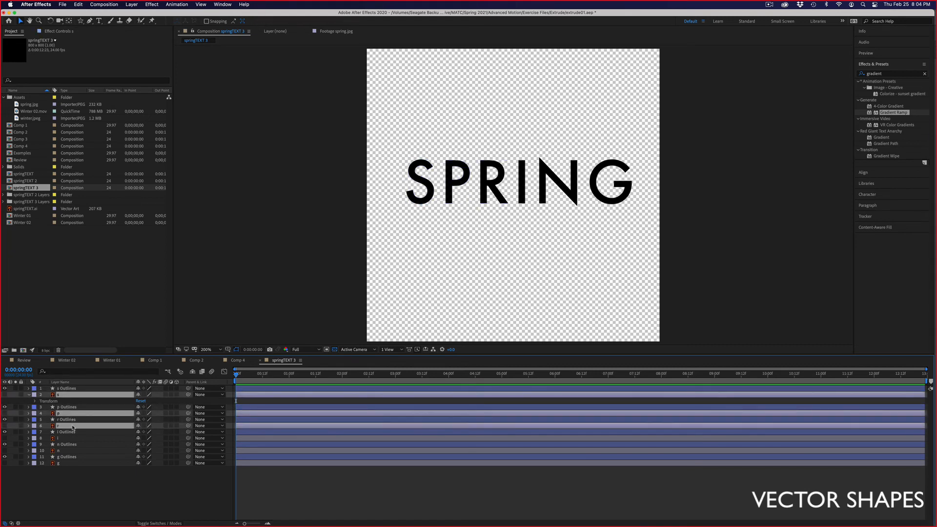
pyautogui.keyDown('super'); pyautogui.click(71, 439); pyautogui.keyUp('super')
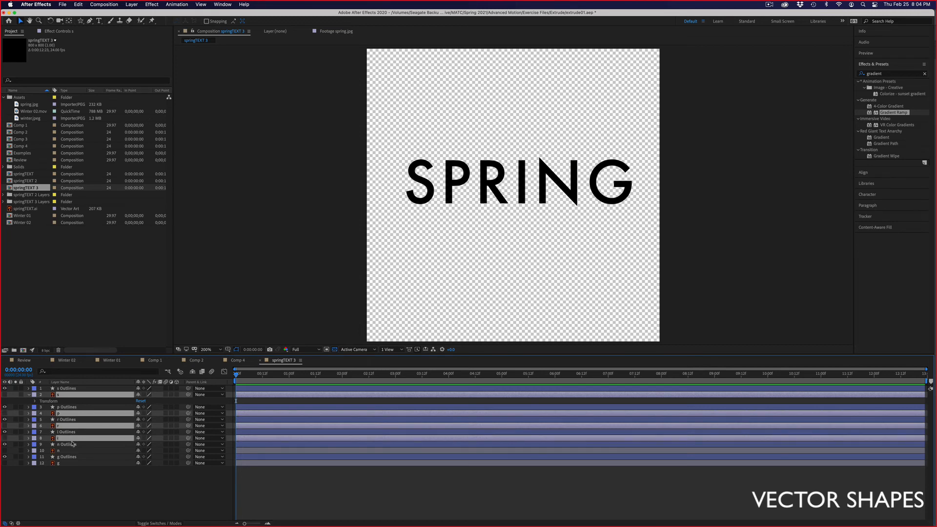
pyautogui.keyDown('super'); pyautogui.click(72, 451); pyautogui.keyUp('super')
pyautogui.keyDown('super'); pyautogui.click(69, 463); pyautogui.keyUp('super')
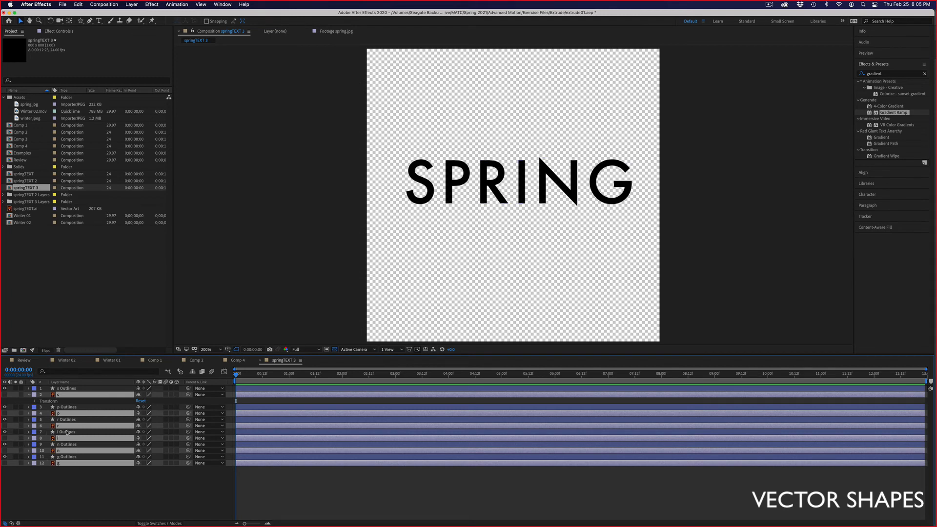
pyautogui.press('Delete')
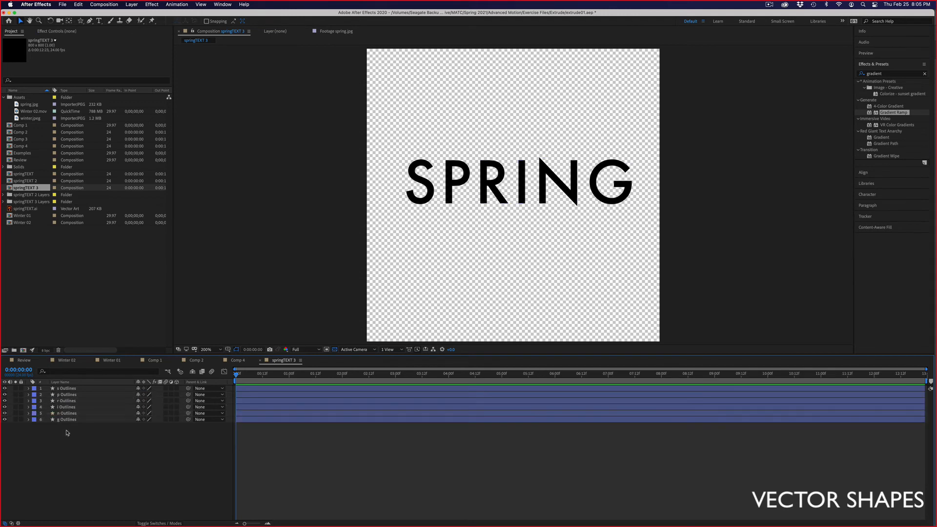
# Check the S, P and R shapes one by one in the composition as separate layers
pyautogui.click(425, 182)
pyautogui.click(452, 179)
pyautogui.click(499, 180)
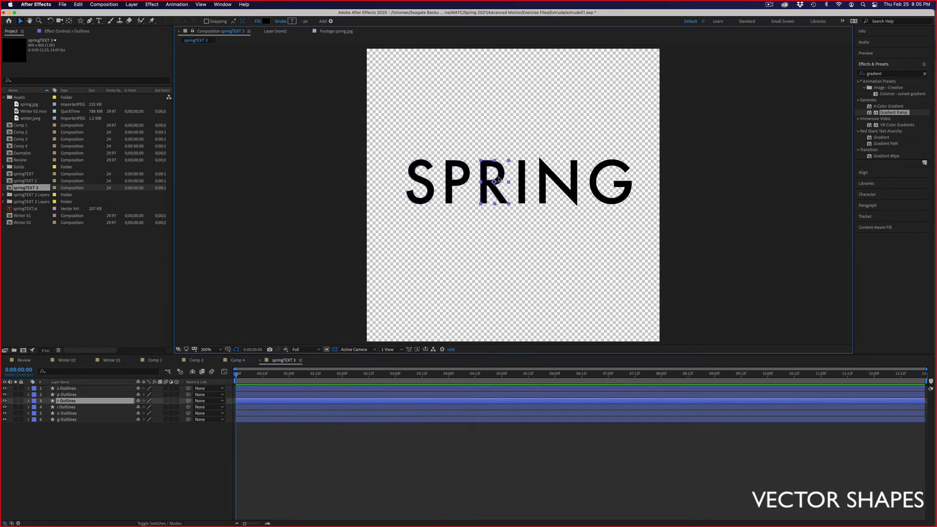
# Make all six Outlines layers 3D and expand their properties, including Geometry Options
pyautogui.click(62, 389)
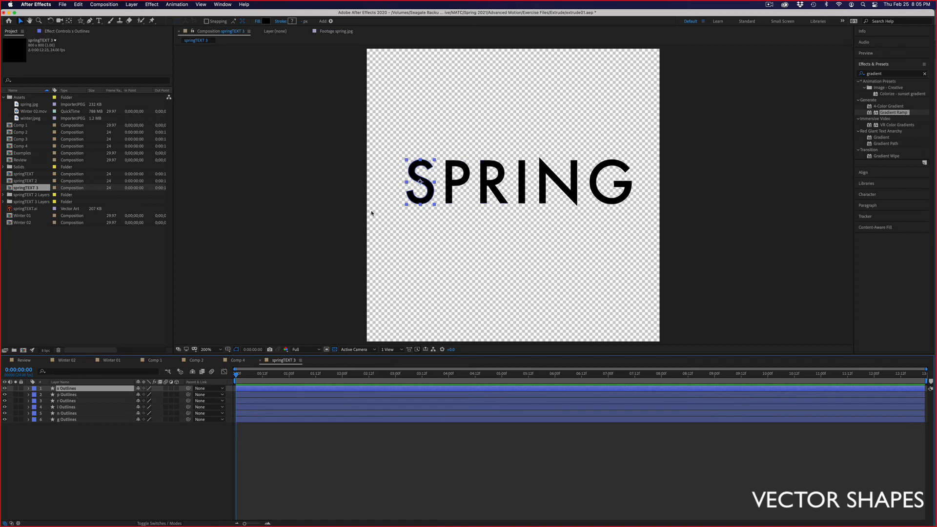
pyautogui.keyDown('shift'); pyautogui.click(77, 422); pyautogui.keyUp('shift')
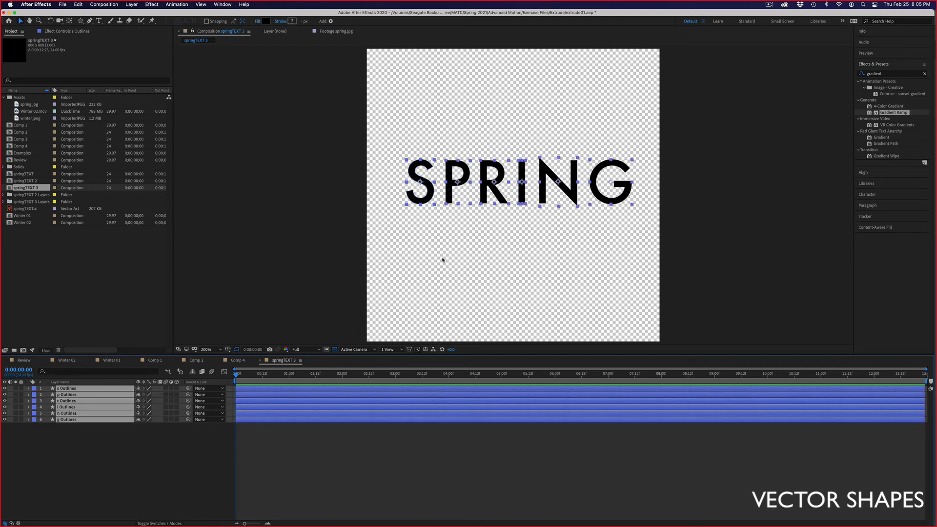
pyautogui.click(177, 389)
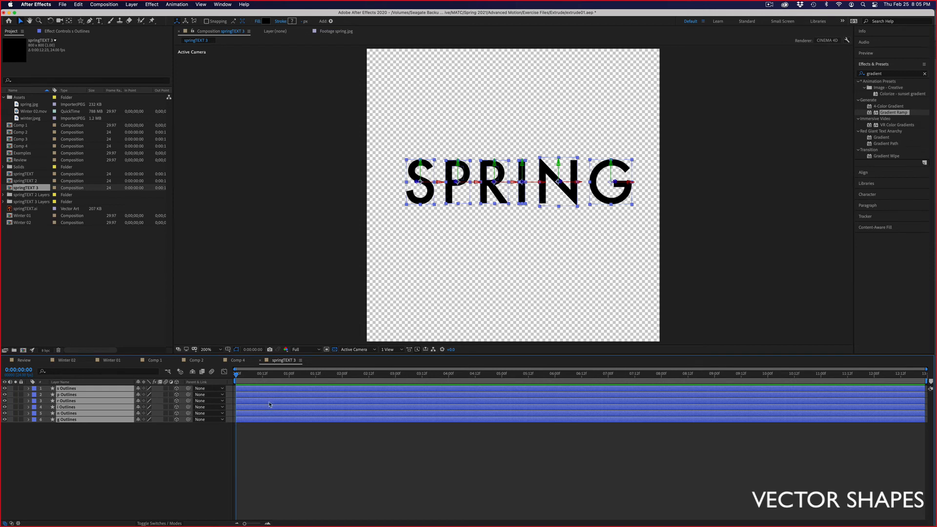
pyautogui.click(28, 388)
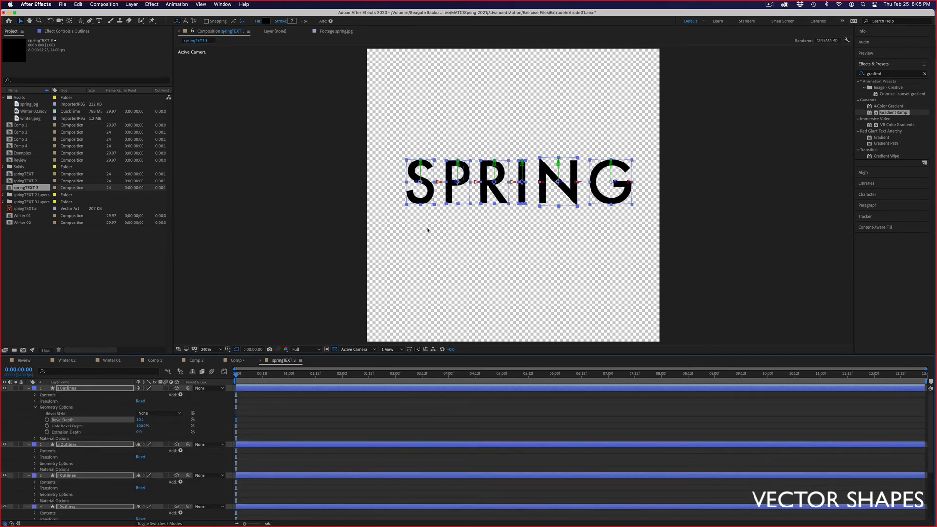
# Show the rotation properties of the Outlines layers, try a Y Rotation on all of them, and undo back to 2D layers
pyautogui.press('r')
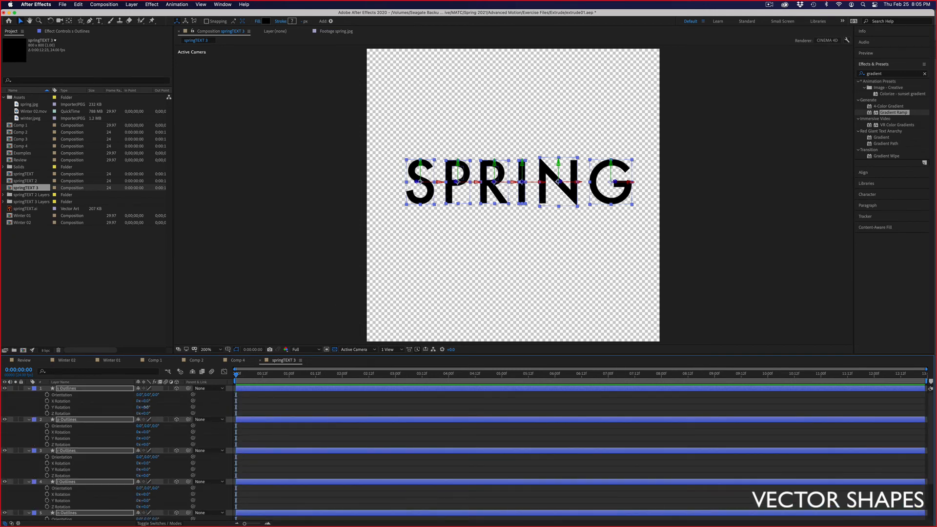
pyautogui.moveTo(145, 407); pyautogui.dragTo(144, 385)
pyautogui.click(210, 266)
pyautogui.press('super+a')
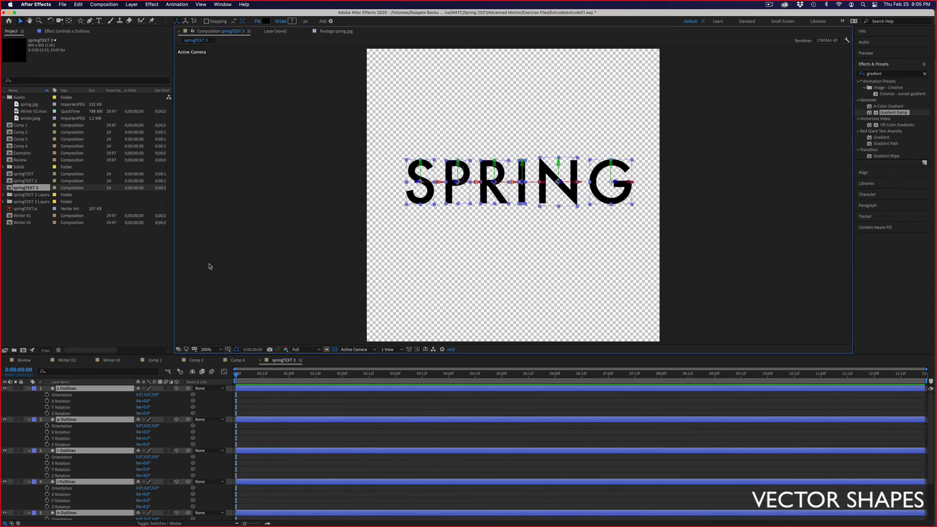
pyautogui.press('super+z')
pyautogui.click(162, 477)
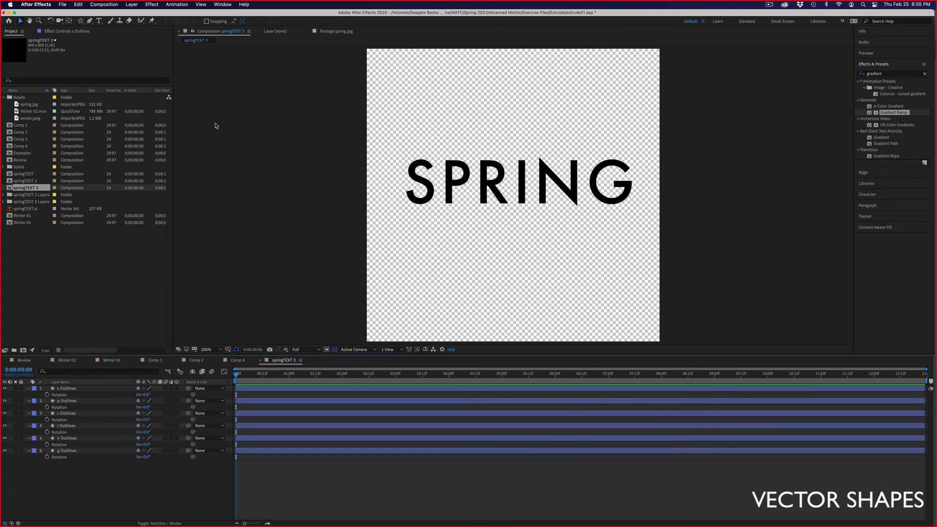
# Add a null object to springTEXT 3 and make it a 3D layer
pyautogui.click(133, 5)
pyautogui.moveTo(138, 18)
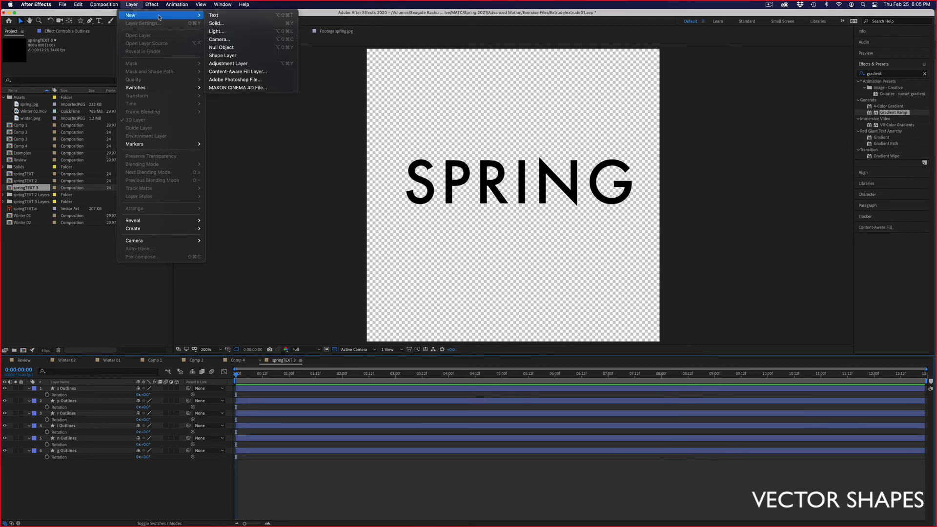
pyautogui.click(221, 47)
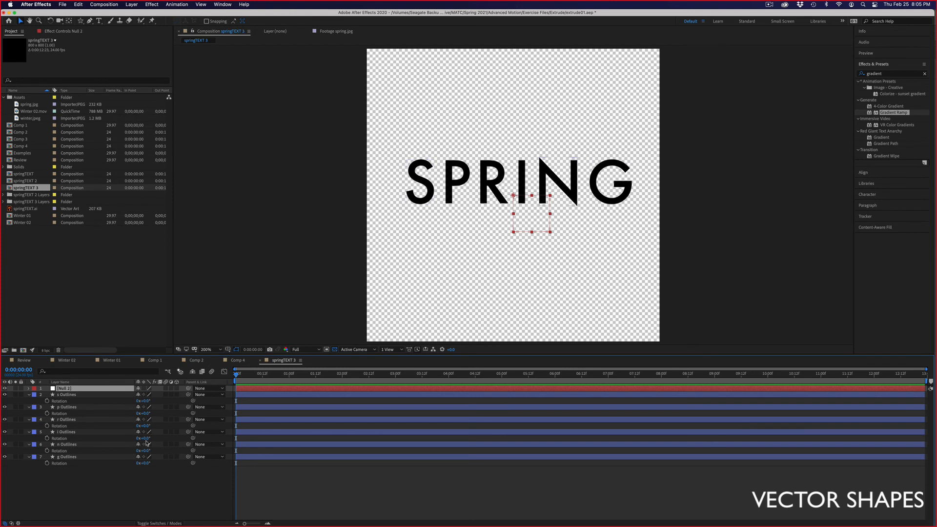
pyautogui.click(176, 388)
# Parent all six Outlines layers to the null and try moving the null vertically to shift the lettering
pyautogui.click(79, 397)
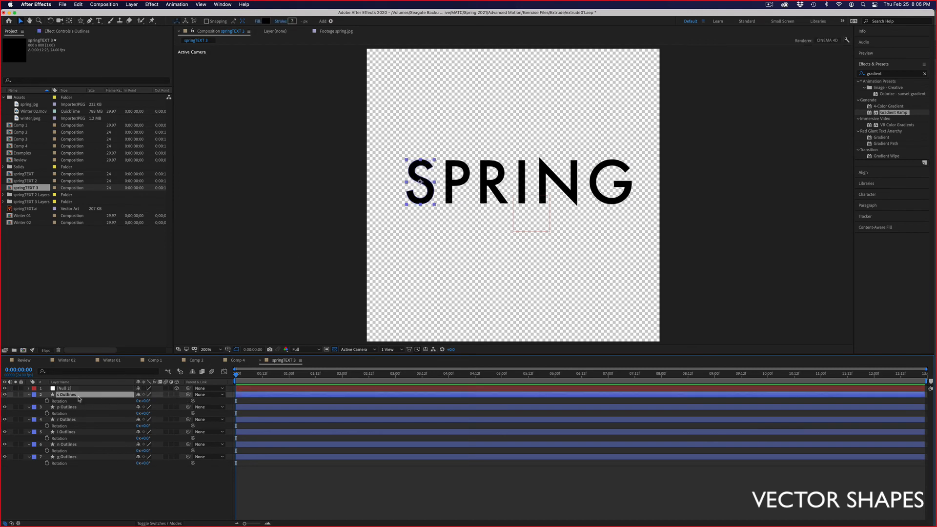
pyautogui.keyDown('shift'); pyautogui.click(89, 458); pyautogui.keyUp('shift')
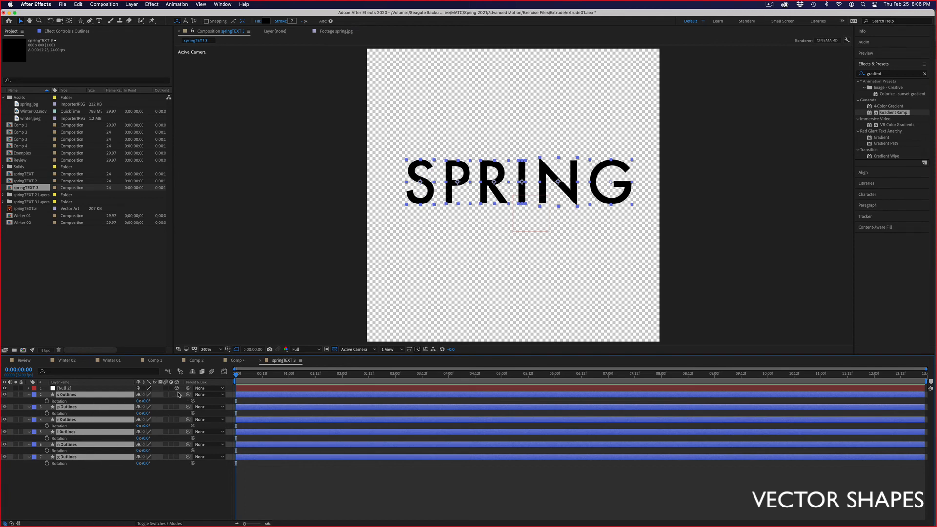
pyautogui.click(204, 395)
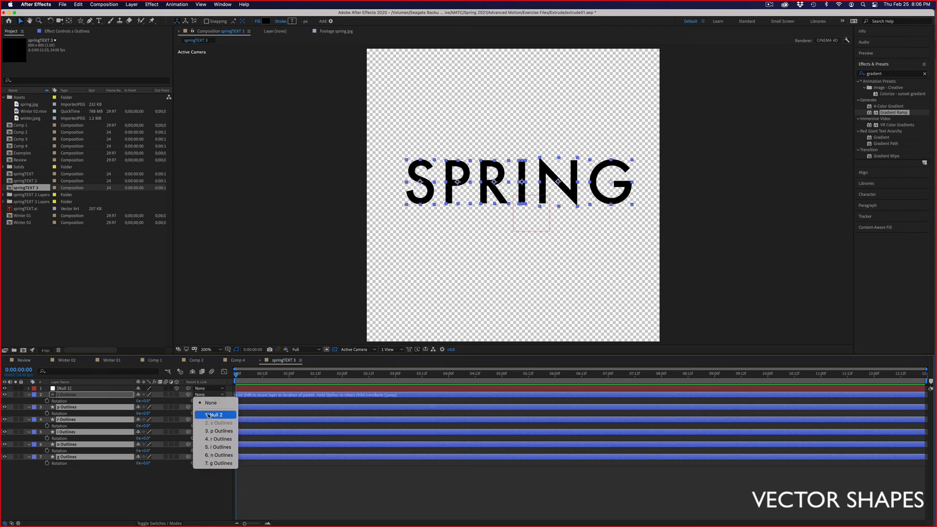
pyautogui.click(209, 415)
pyautogui.click(122, 485)
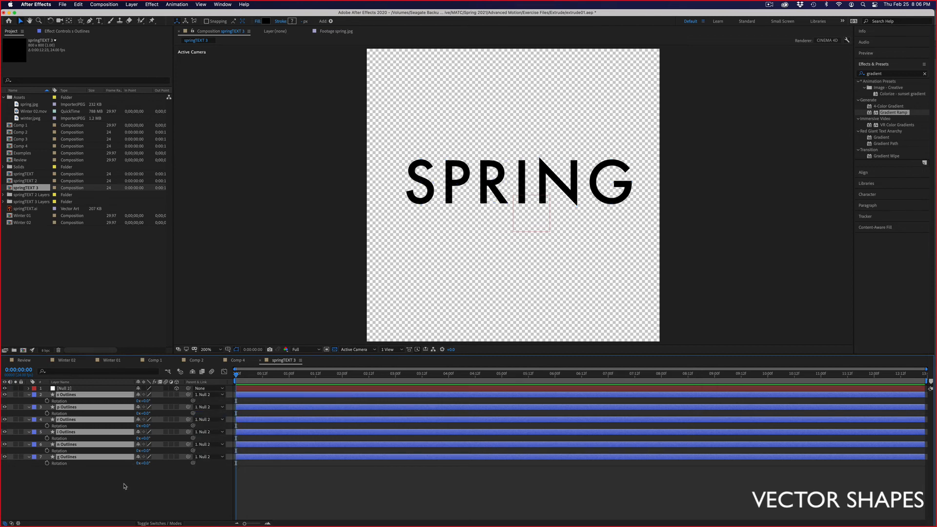
pyautogui.click(94, 389)
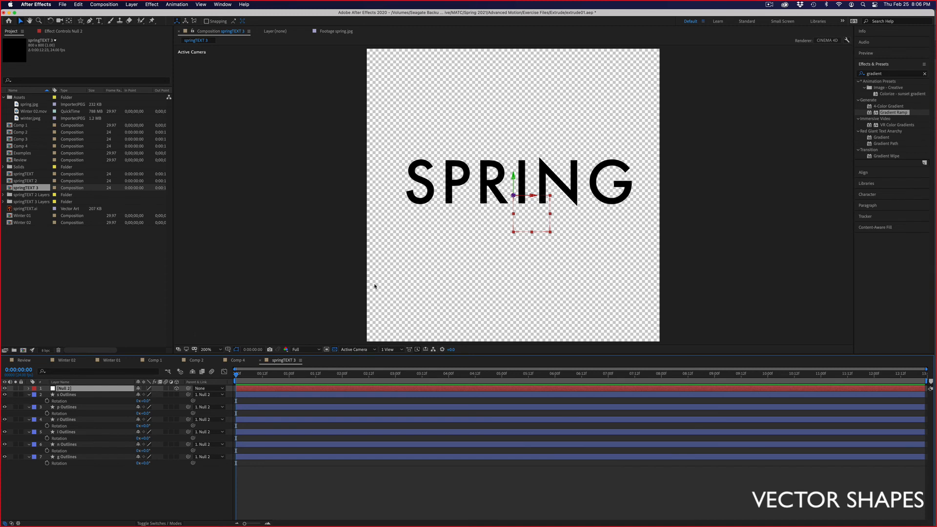
pyautogui.moveTo(514, 177); pyautogui.dragTo(517, 275)
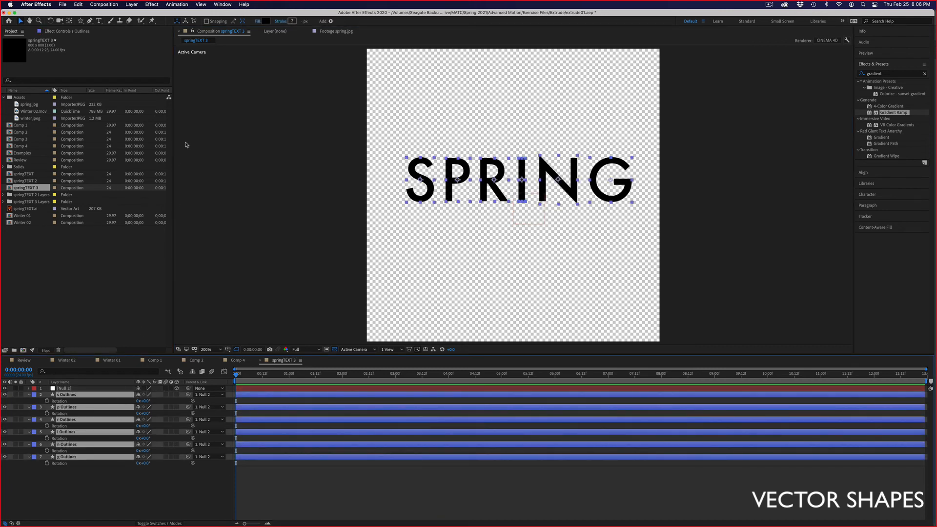
# Set the fill colour of all six Outlines layers to a bright turquoise with hue 170°
pyautogui.click(266, 22)
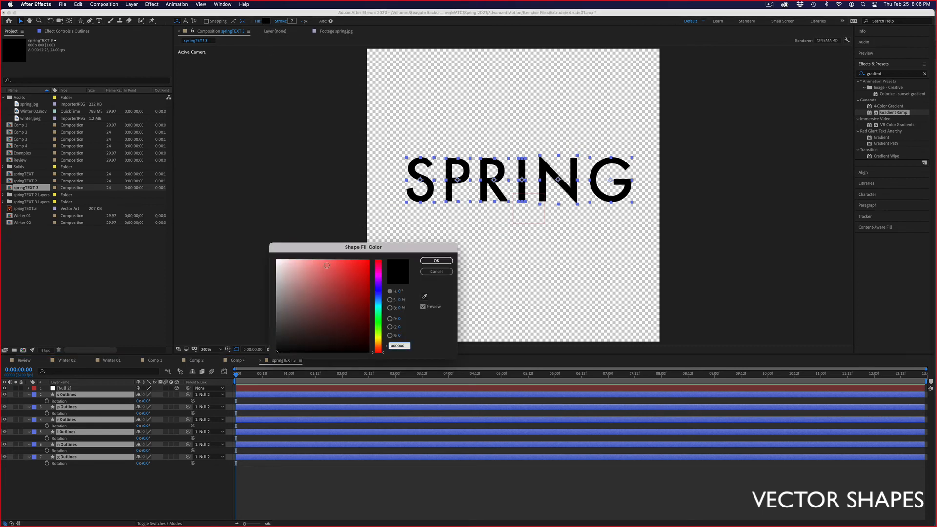
pyautogui.click(376, 310)
pyautogui.click(355, 264)
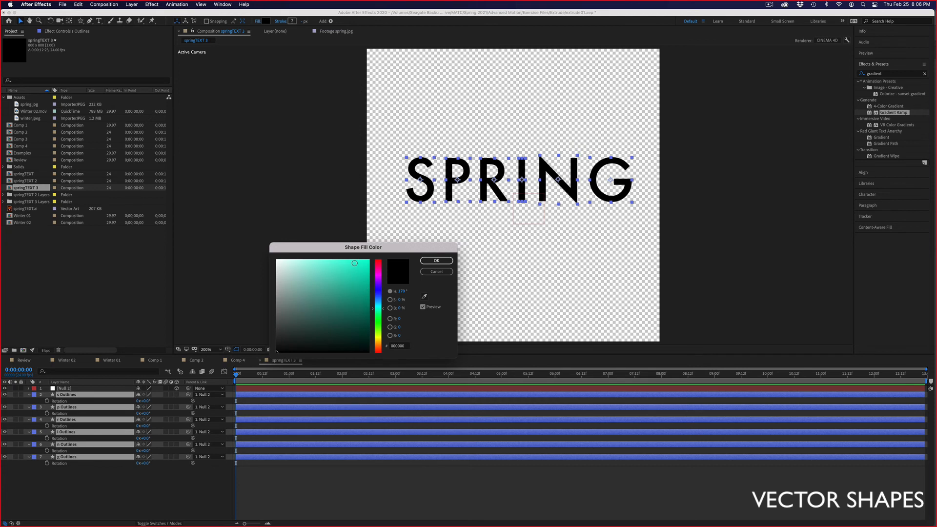
pyautogui.click(437, 261)
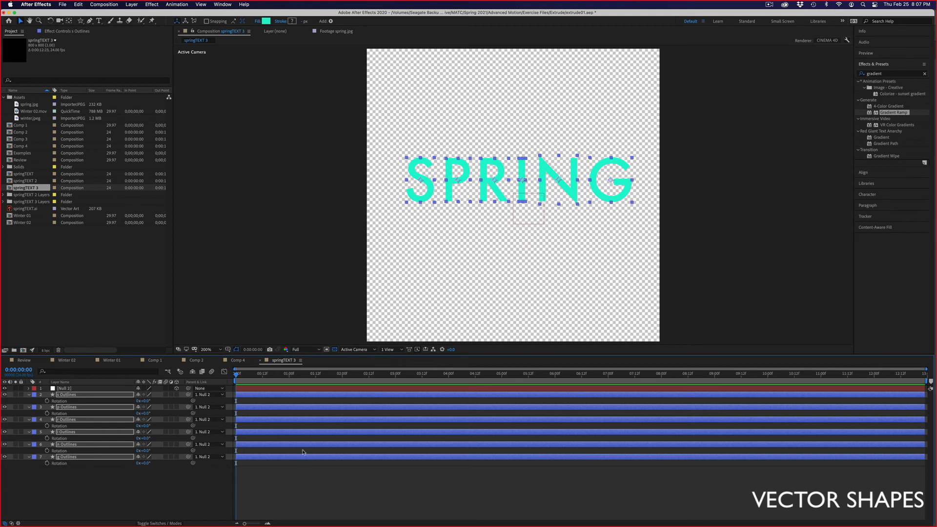
# Duplicate the springTEXT 3 composition
pyautogui.click(161, 501)
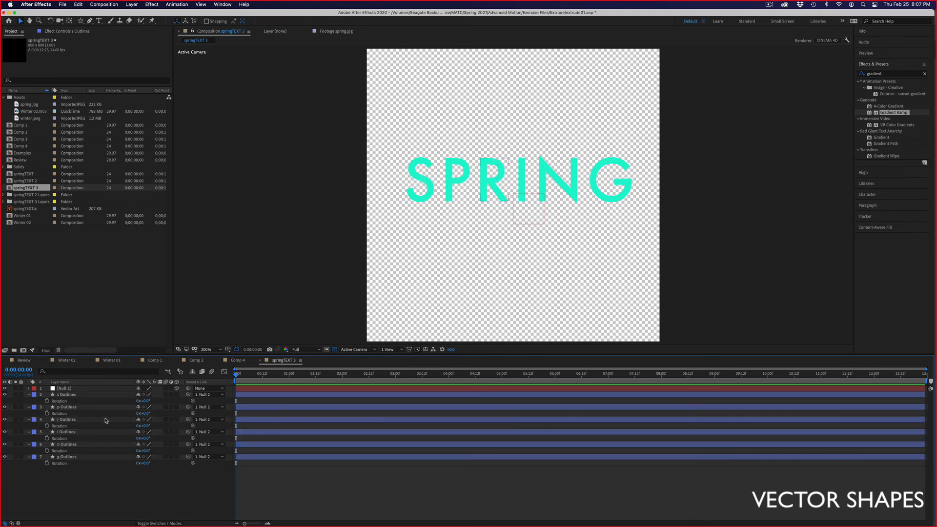
pyautogui.click(93, 395)
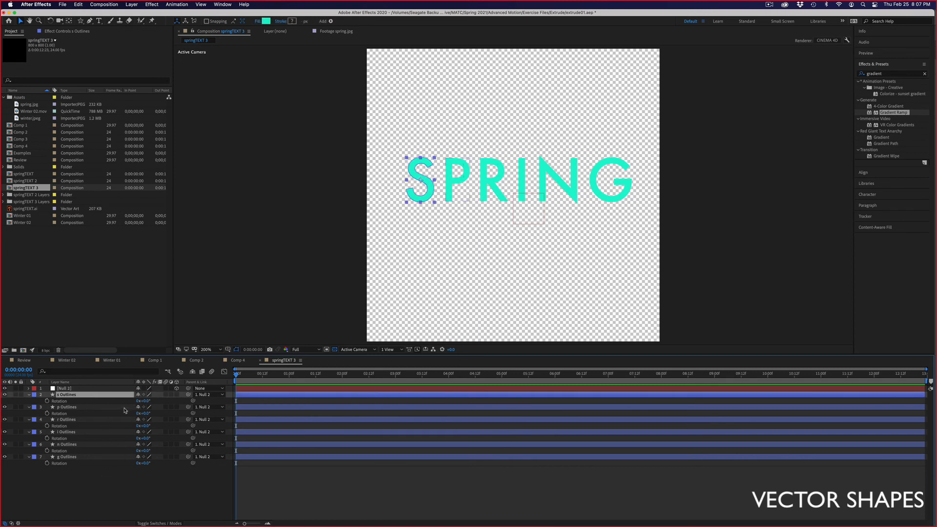
pyautogui.press('super+d')
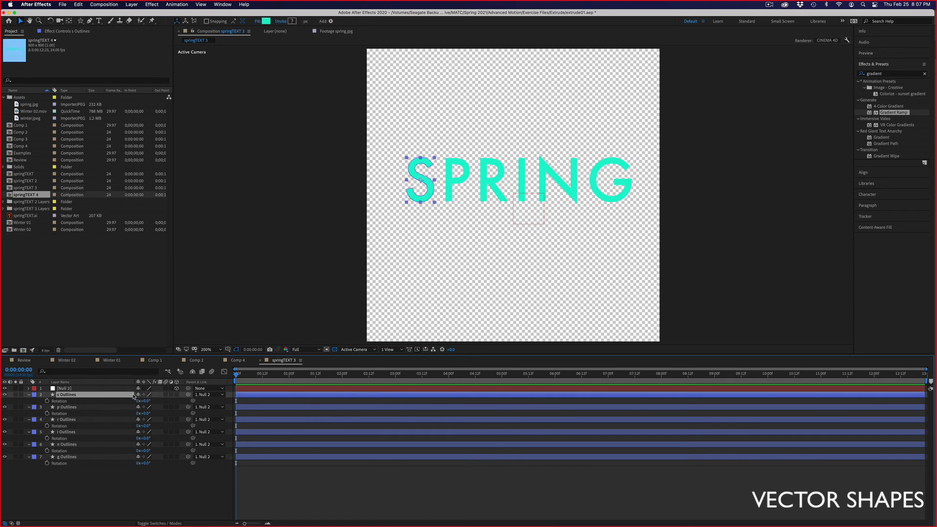
# Make all six Outlines layers in springTEXT 3 3D and set their Extrusion Depth to 246
pyautogui.keyDown('shift'); pyautogui.click(80, 456); pyautogui.keyUp('shift')
pyautogui.click(176, 457)
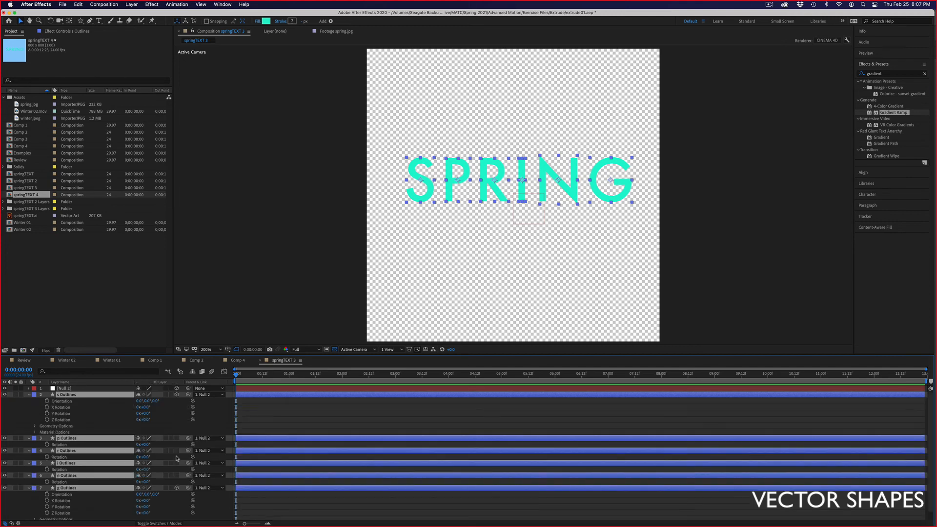
pyautogui.click(35, 426)
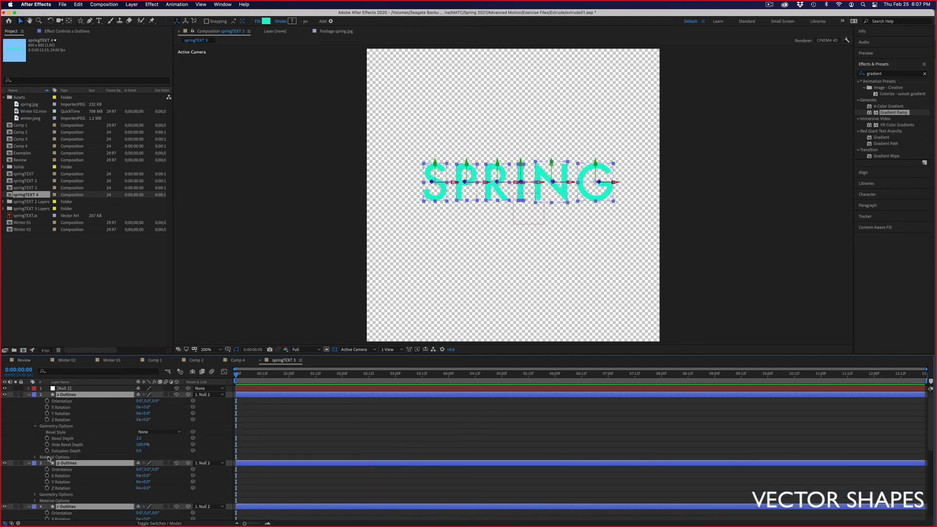
pyautogui.moveTo(138, 451); pyautogui.dragTo(215, 436)
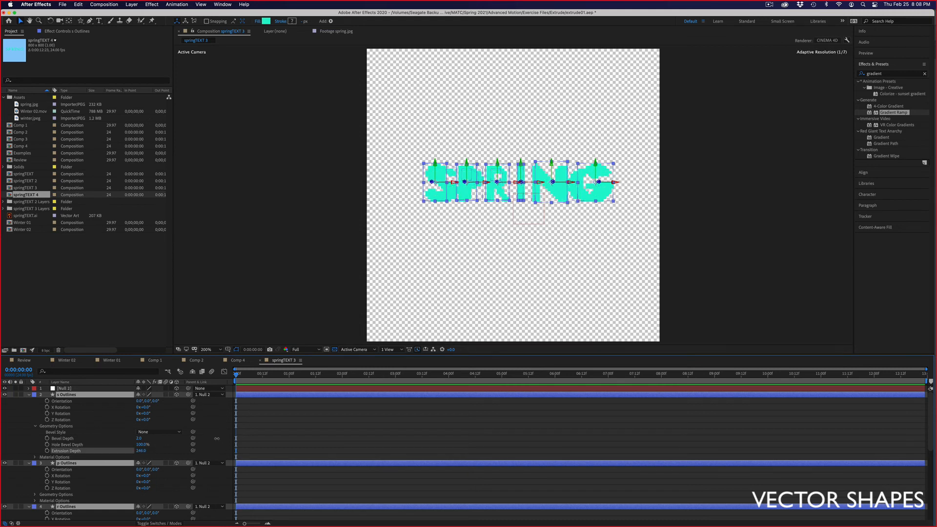
# Add a shadow-casting spot light to springTEXT 3 and shift it towards the letter G
pyautogui.click(132, 5)
pyautogui.moveTo(138, 15)
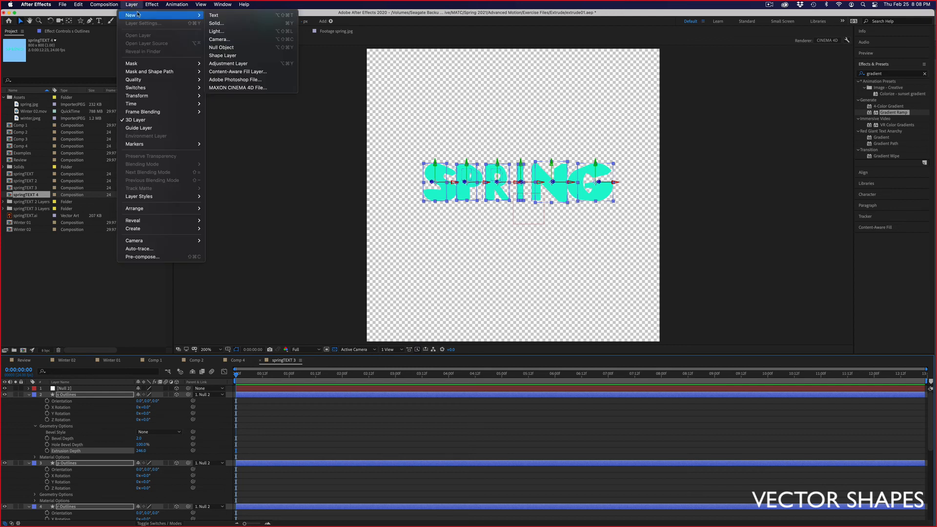
pyautogui.click(236, 31)
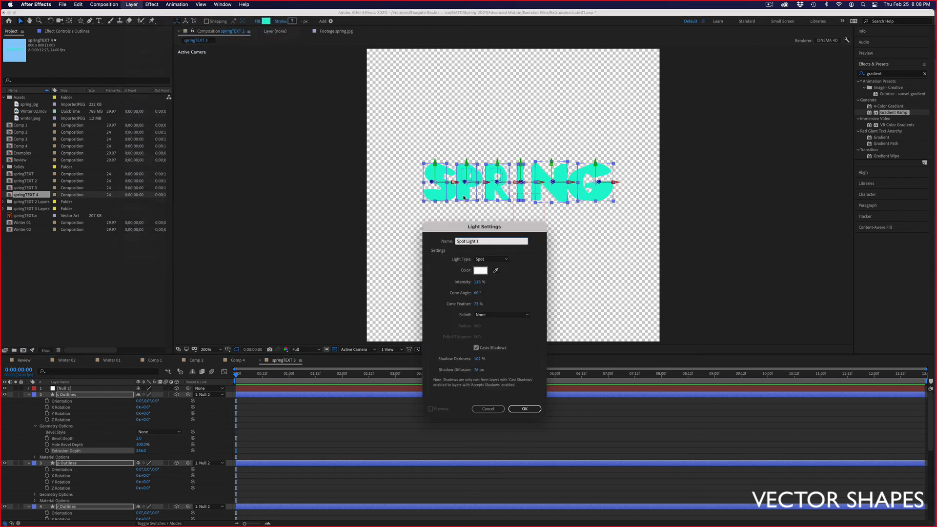
pyautogui.click(520, 409)
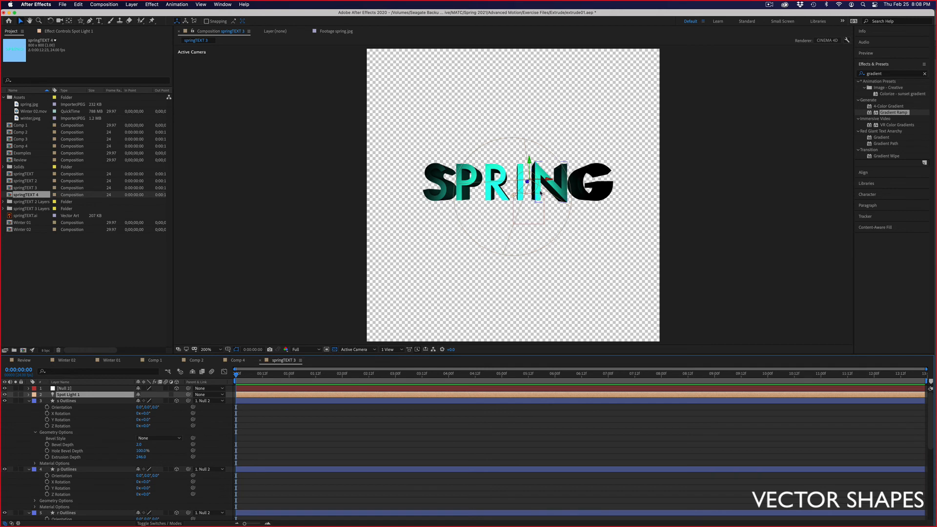
pyautogui.moveTo(548, 182)
pyautogui.mouseDown()
pyautogui.moveTo(571, 182)
pyautogui.moveTo(468, 184)
pyautogui.moveTo(539, 198)
pyautogui.moveTo(511, 194)
pyautogui.mouseUp()
pyautogui.moveTo(581, 181); pyautogui.dragTo(641, 178)
pyautogui.click(382, 272)
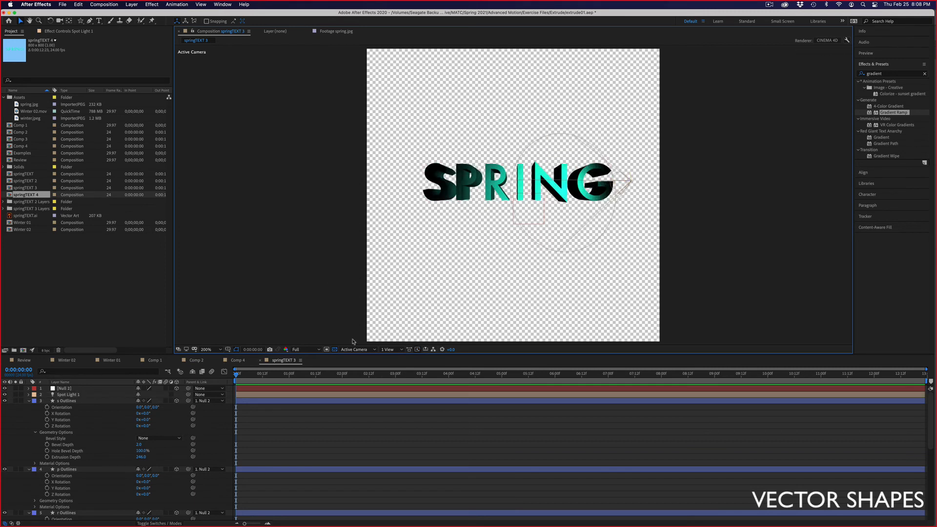
# Switch to Illustrator and examine the spring.ai artwork and the separate letter layers of springLOGO.ai
pyautogui.moveTo(319, 521)
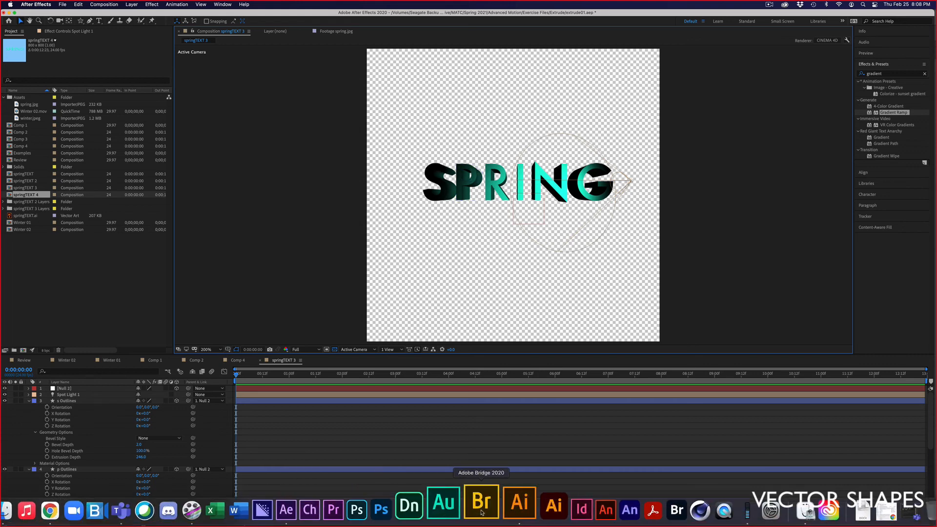
pyautogui.click(506, 501)
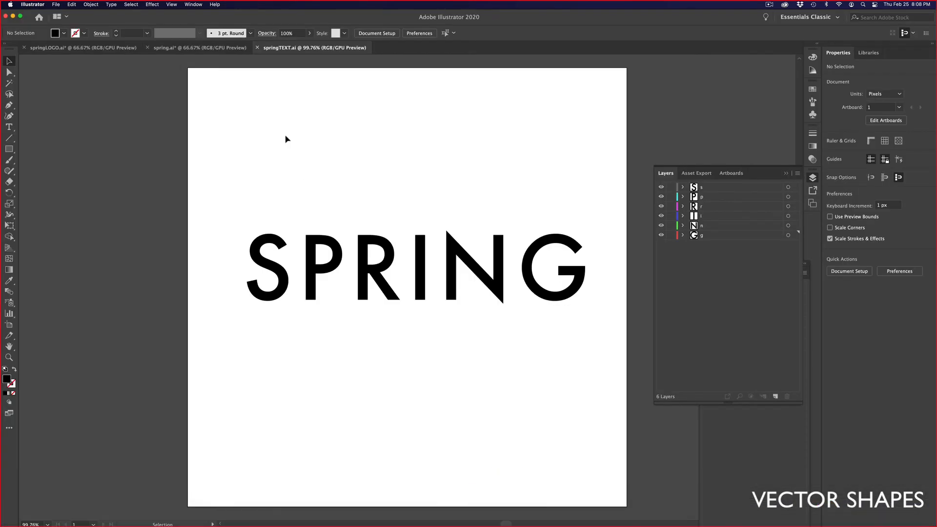
pyautogui.click(204, 49)
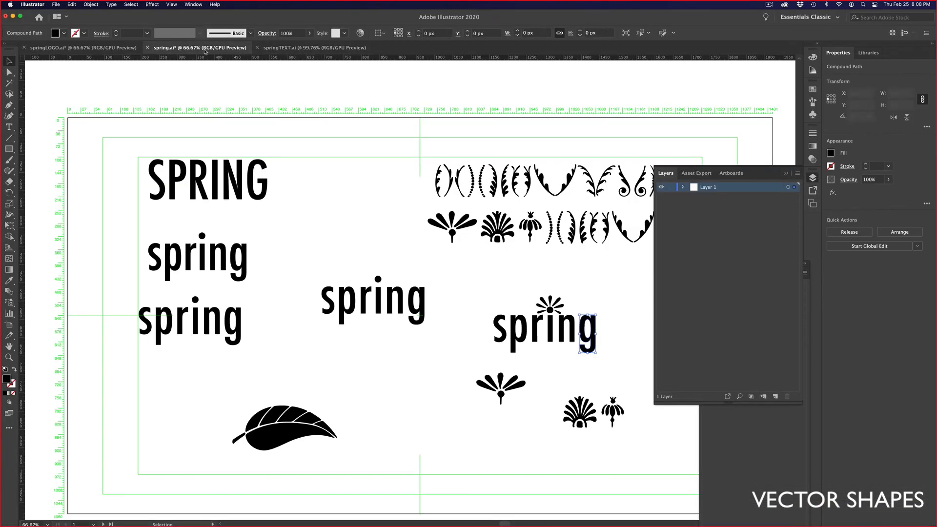
pyautogui.click(117, 49)
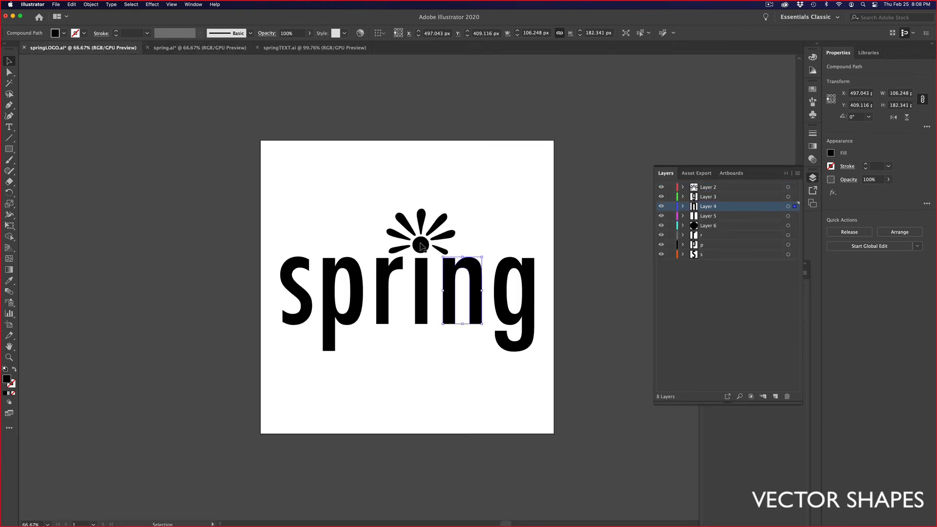
pyautogui.click(424, 274)
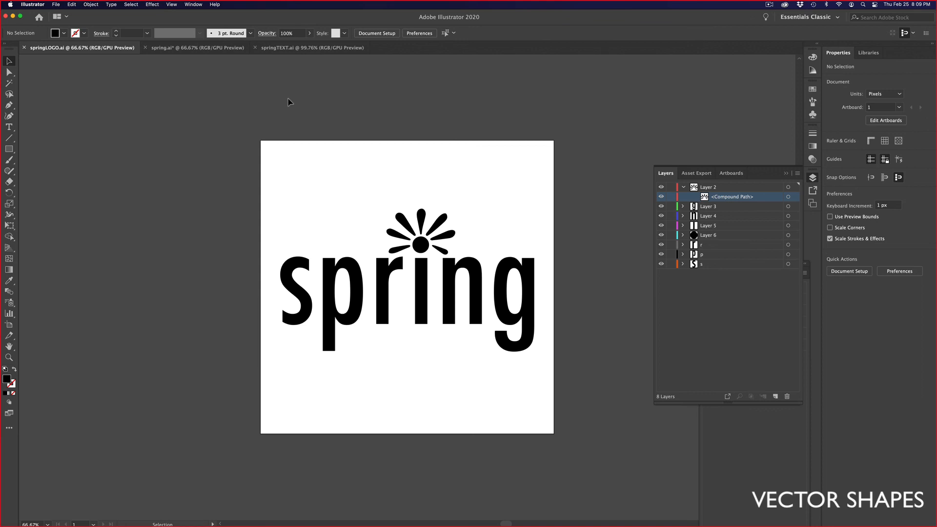
pyautogui.click(387, 299)
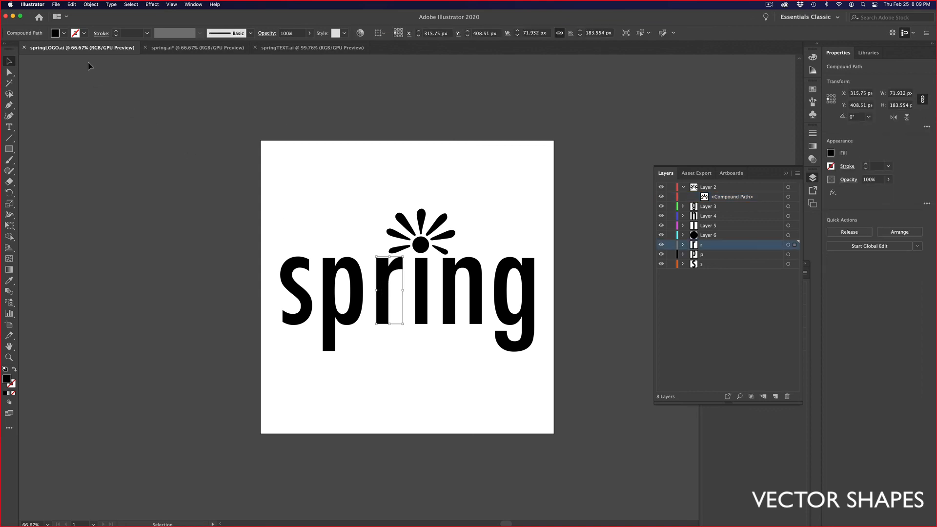
# Switch back to After Effects, import springLOGO.ai as footage and create a composition from it
pyautogui.moveTo(310, 510)
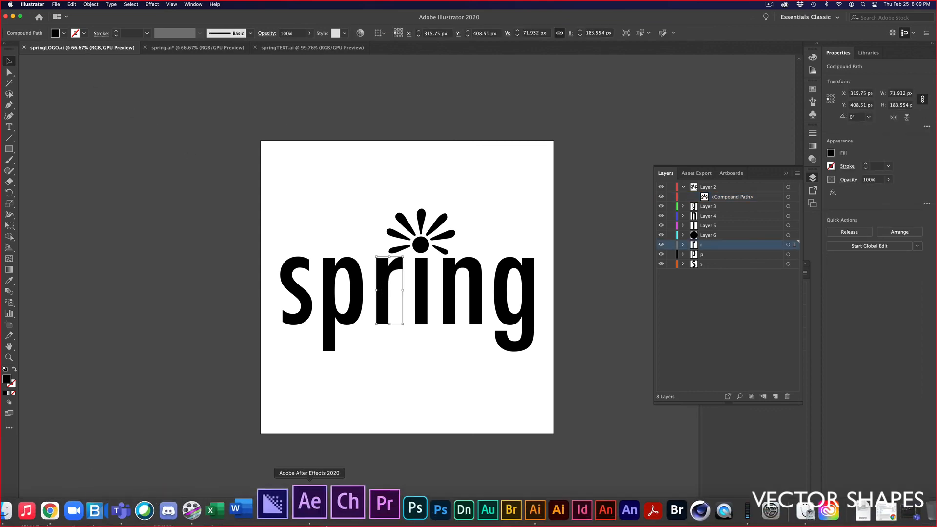
pyautogui.click(324, 513)
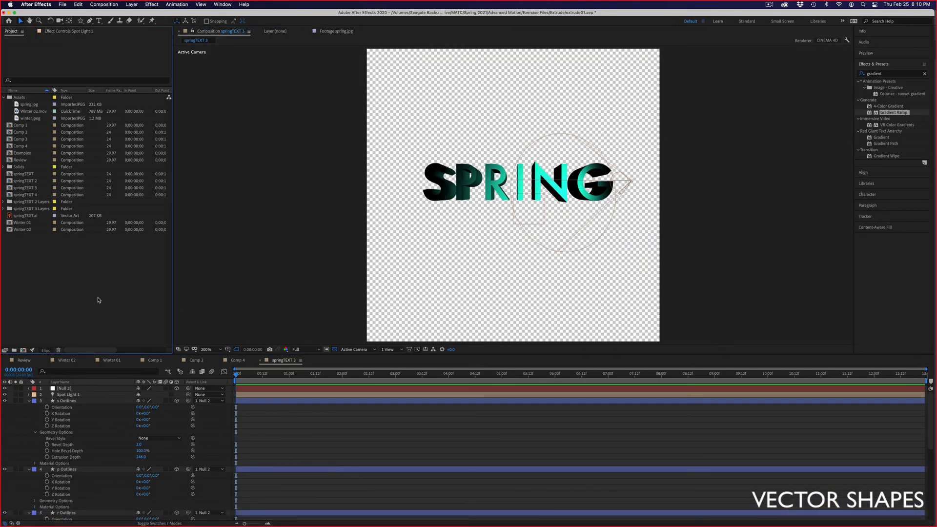
pyautogui.doubleClick(98, 300)
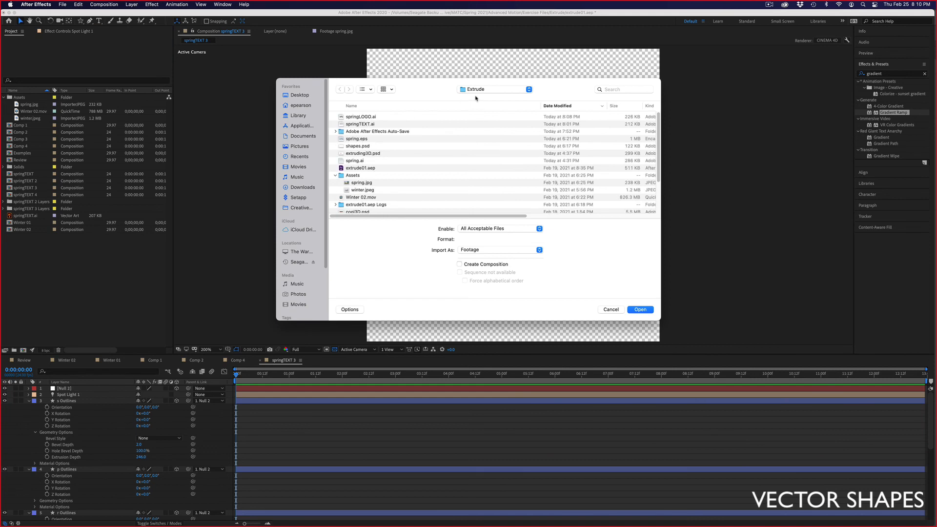
pyautogui.doubleClick(386, 118)
pyautogui.moveTo(32, 174); pyautogui.dragTo(24, 352)
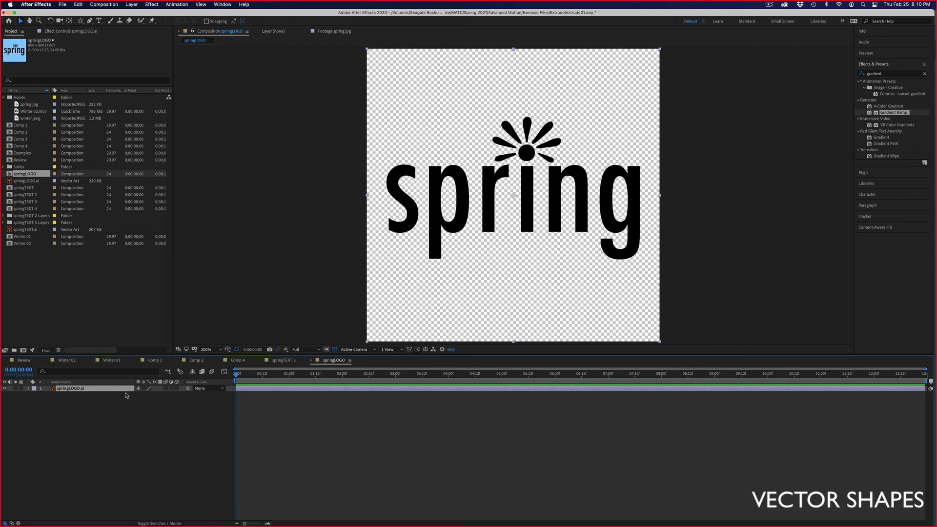
# Create shapes from the springLOGO.ai vector layer
pyautogui.rightClick(99, 391)
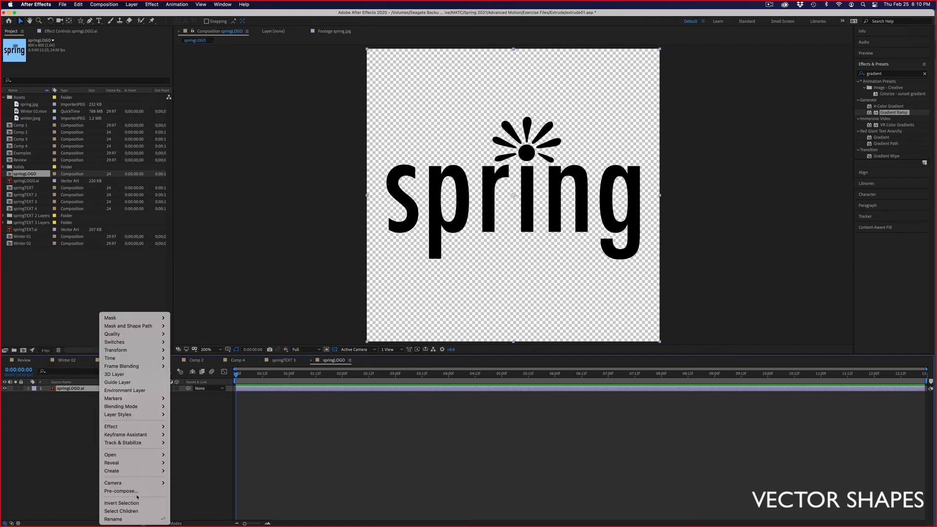
pyautogui.moveTo(130, 473)
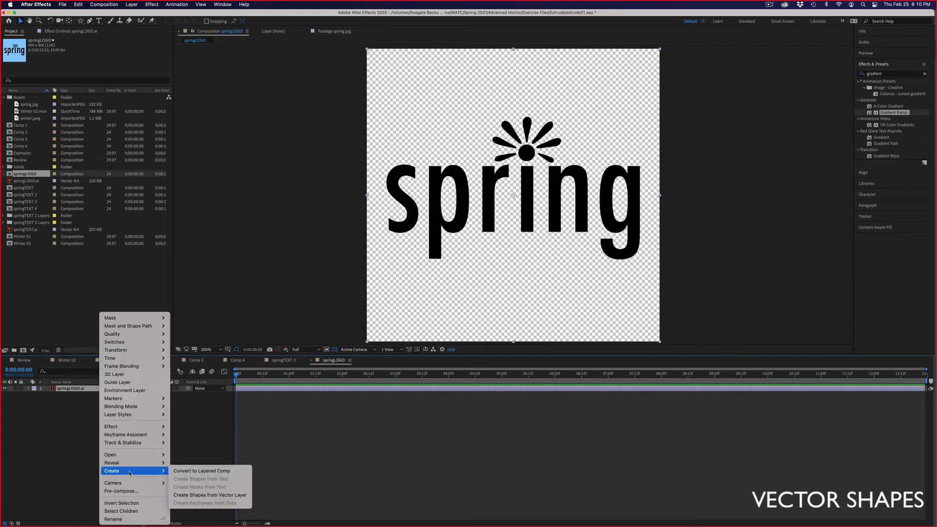
pyautogui.click(221, 495)
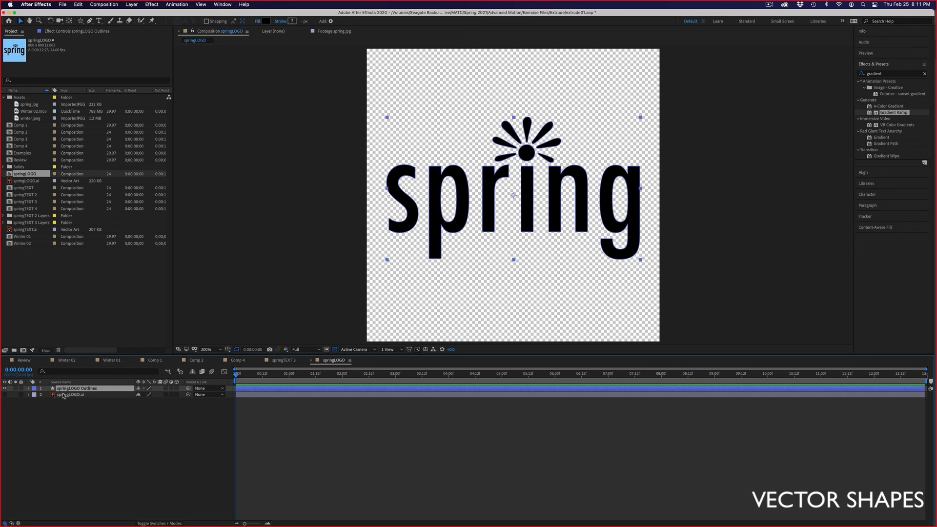
# Try drawing a turquoise pentagon above the lettering as a new shape layer, and delete that layer
pyautogui.click(57, 416)
pyautogui.moveTo(82, 22); pyautogui.dragTo(110, 46)
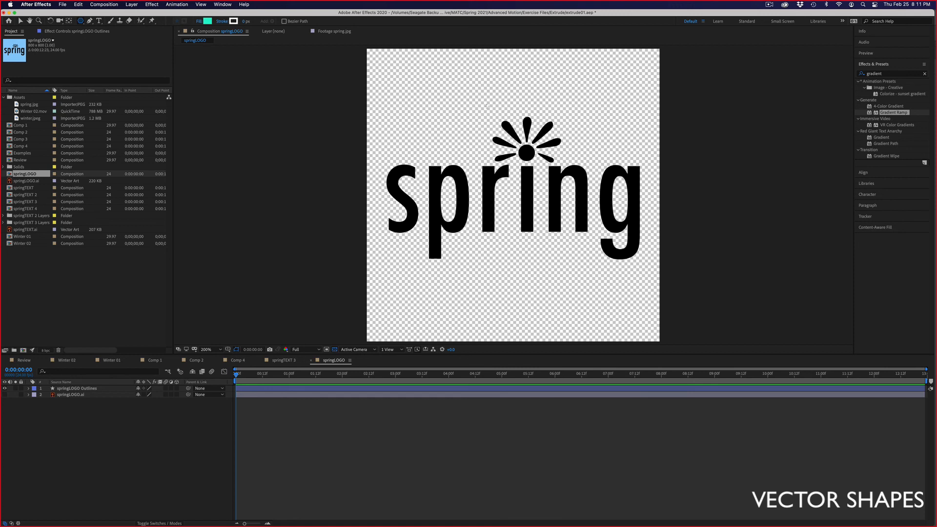
pyautogui.moveTo(435, 98); pyautogui.dragTo(409, 71)
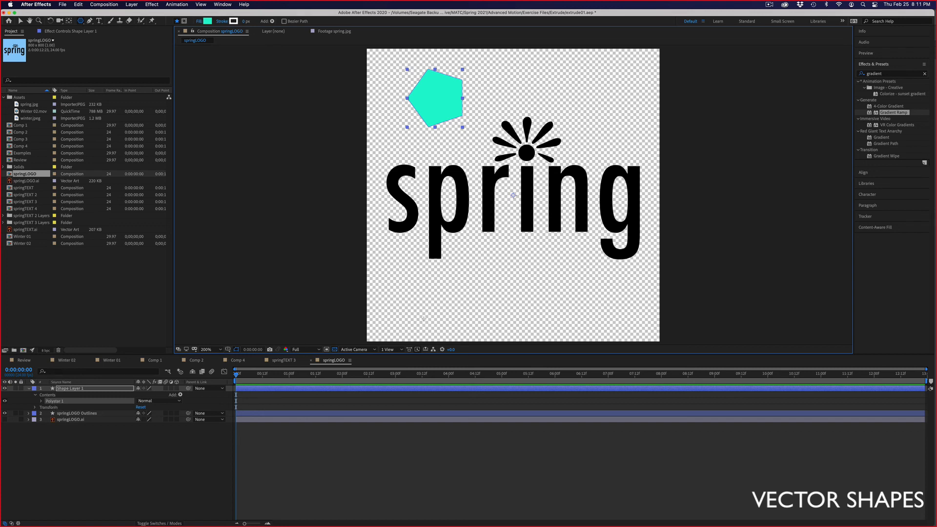
pyautogui.click(121, 389)
pyautogui.press('Delete')
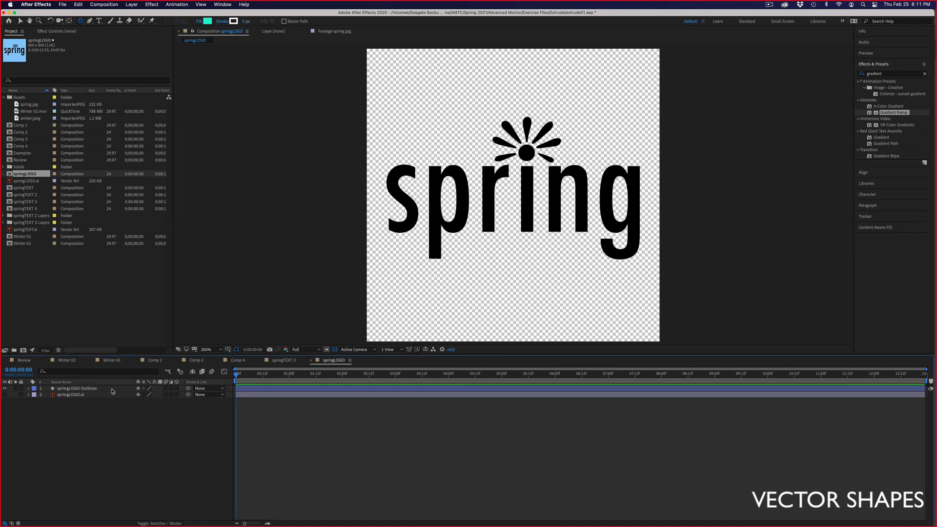
# Delete the original springLOGO.ai layer from the springLOGO composition
pyautogui.click(112, 389)
pyautogui.click(93, 394)
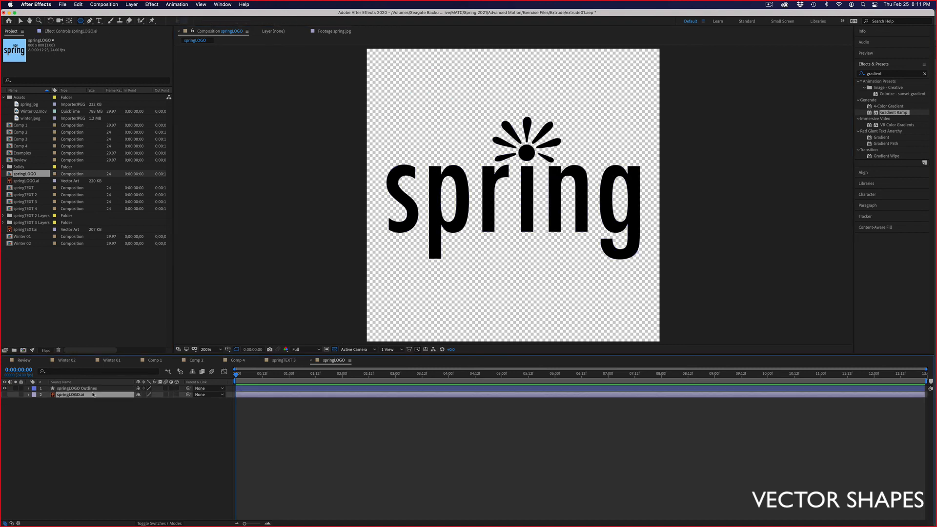
pyautogui.press('Delete')
# Make springLOGO Outlines a 3D layer and set its Extrusion Depth to 134
pyautogui.click(90, 389)
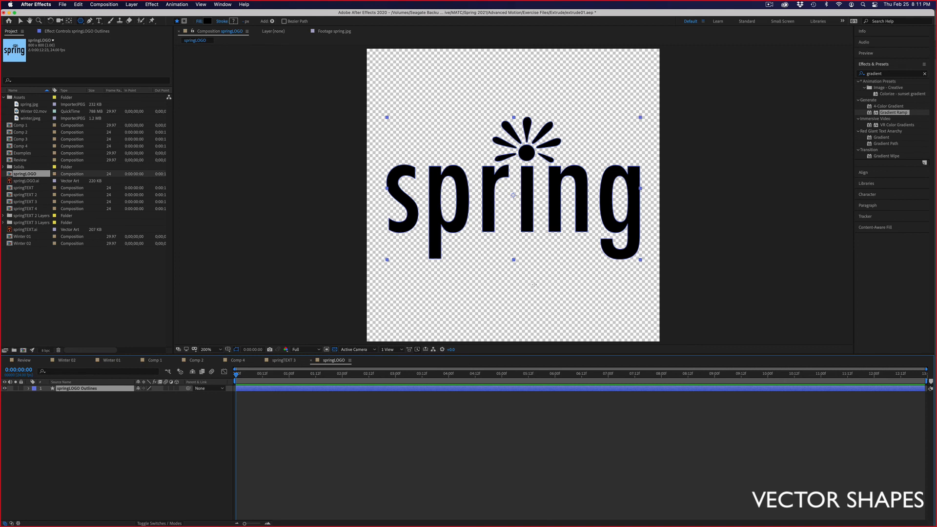
pyautogui.click(178, 389)
pyautogui.click(29, 388)
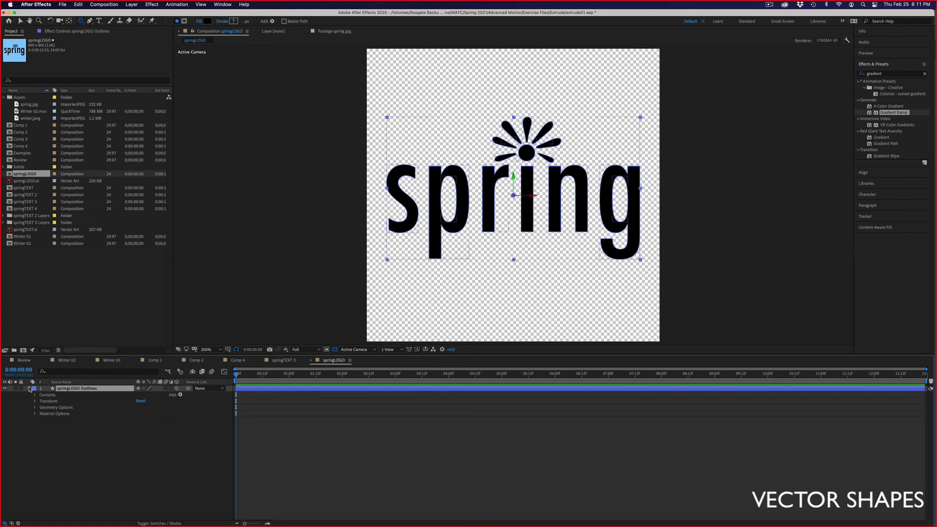
pyautogui.click(35, 407)
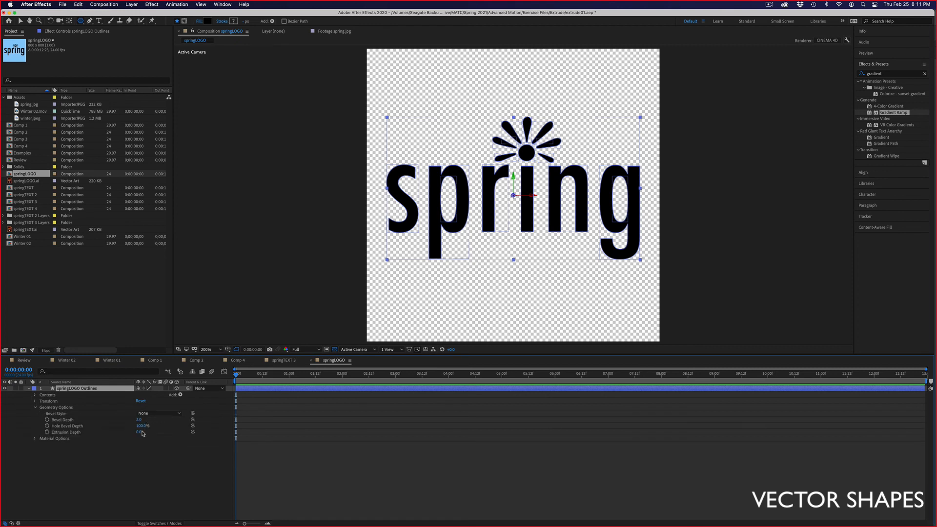
pyautogui.moveTo(140, 432); pyautogui.dragTo(205, 432)
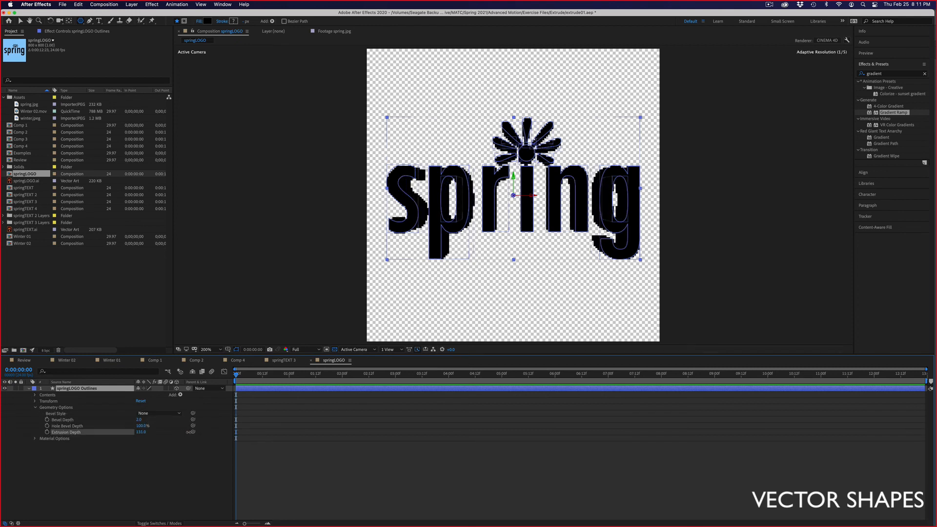
# Add a spot light to springLOGO and set the fill colour of springLOGO Outlines to yellow-green DDF44E
pyautogui.click(123, 3)
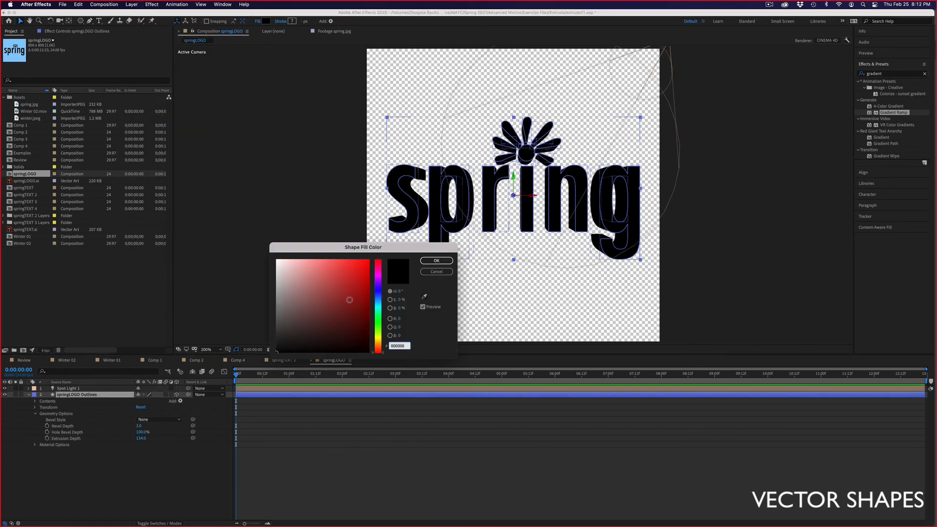
pyautogui.click(377, 319)
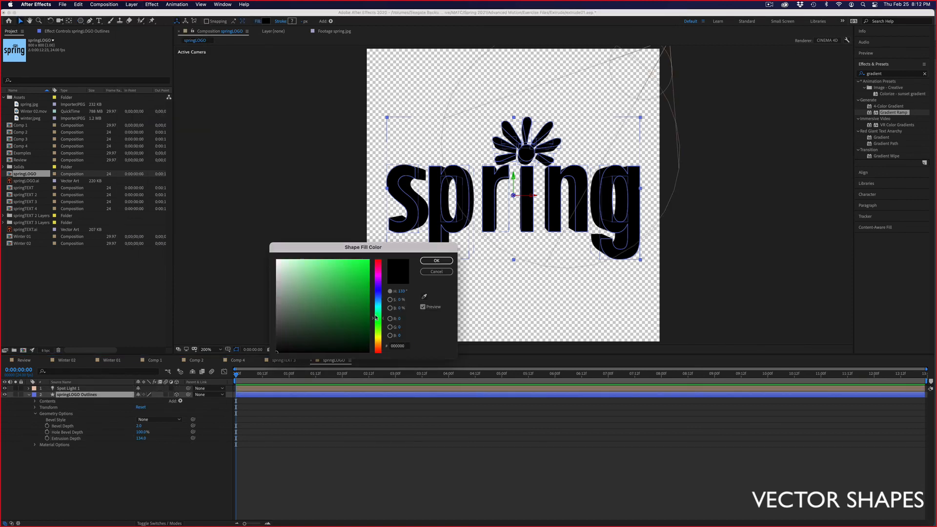
pyautogui.click(378, 334)
pyautogui.click(339, 263)
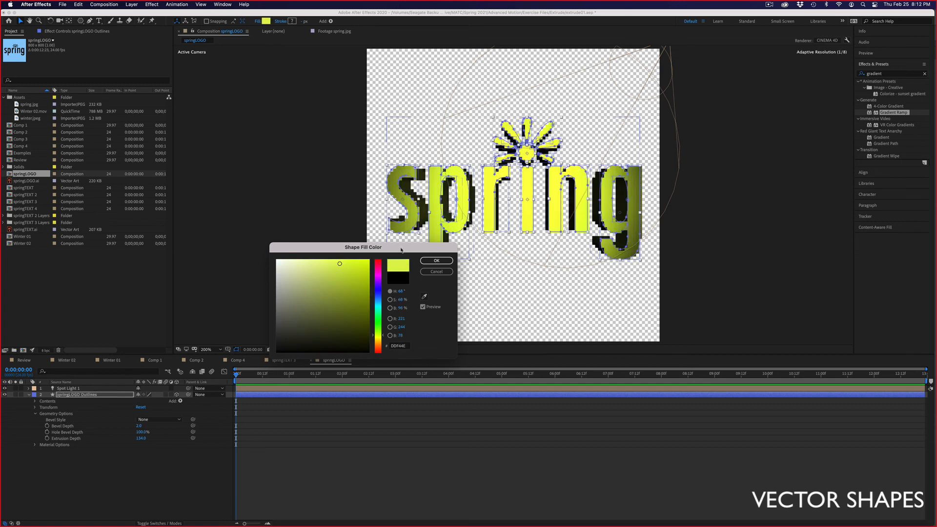
pyautogui.click(425, 260)
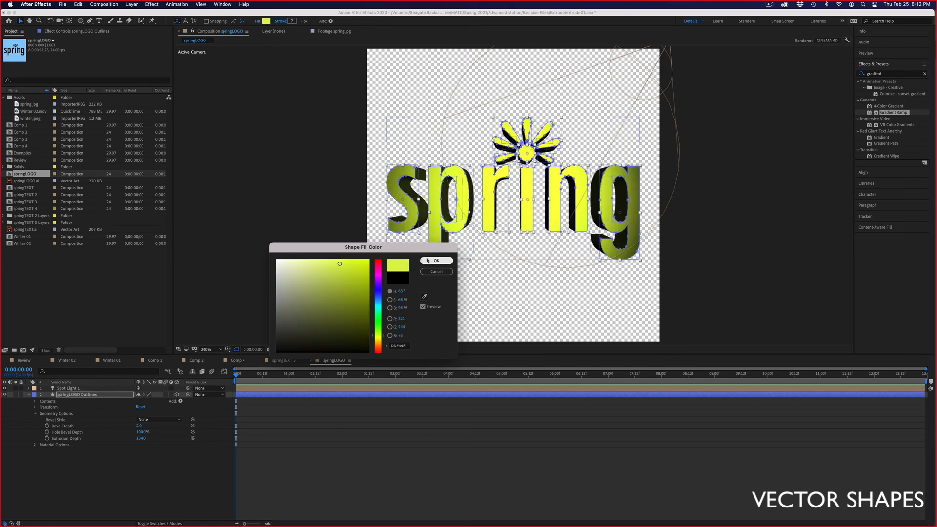
pyautogui.click(495, 381)
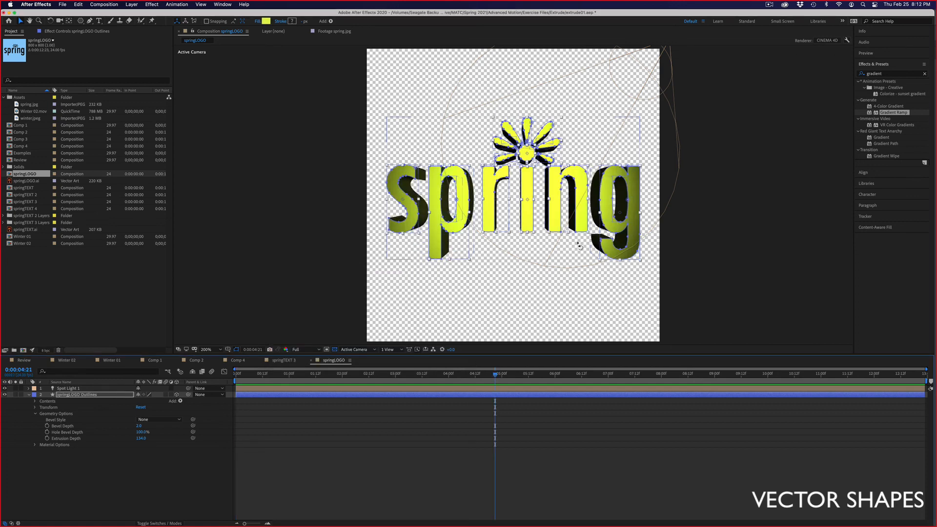
pyautogui.click(586, 260)
pyautogui.click(598, 297)
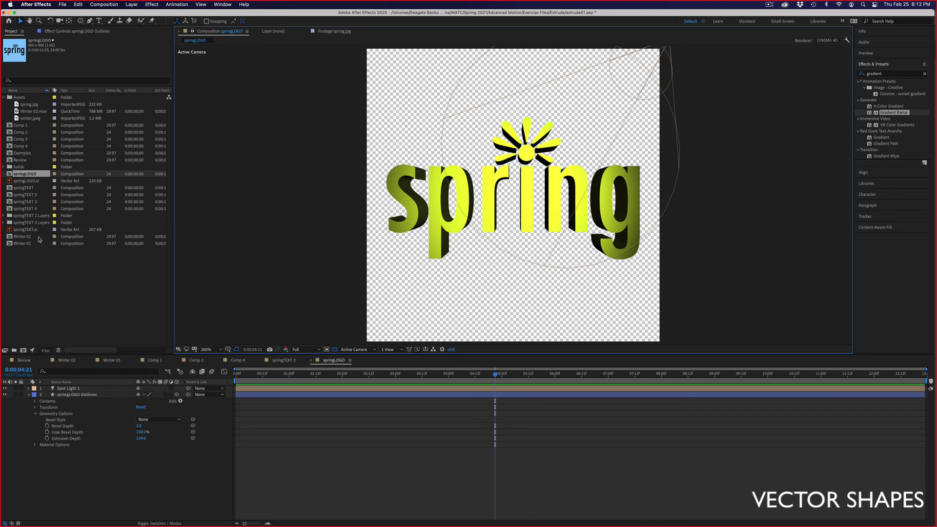
# Create a new composition from springTEXT.ai and show the Create options for its layer
pyautogui.moveTo(31, 231); pyautogui.dragTo(24, 352)
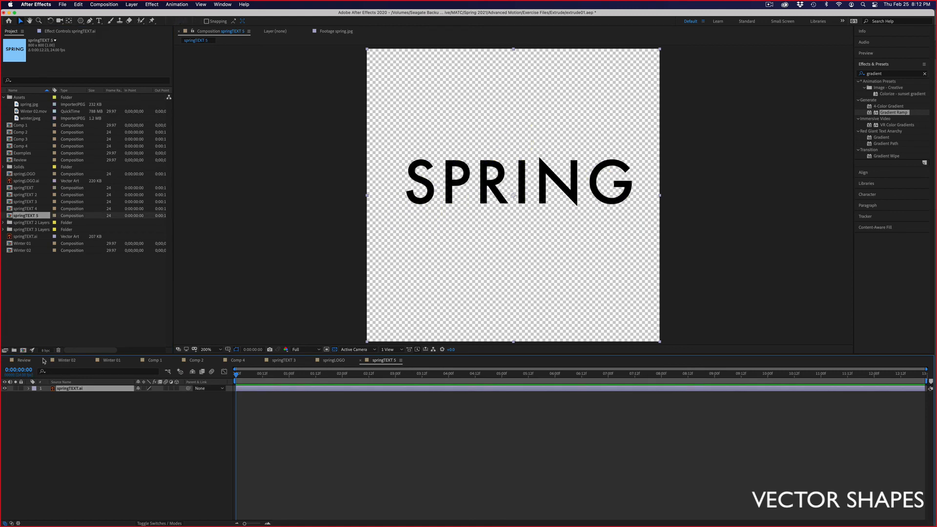
pyautogui.rightClick(84, 390)
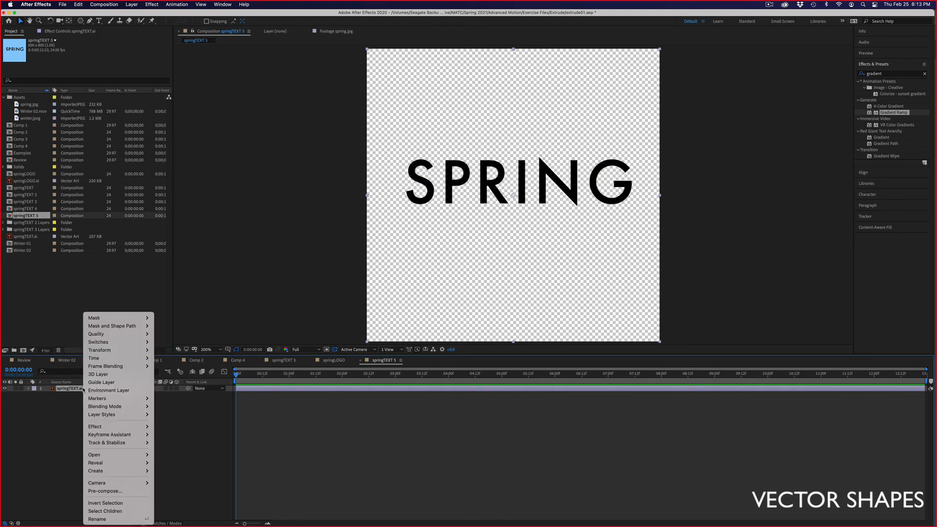
pyautogui.moveTo(96, 474)
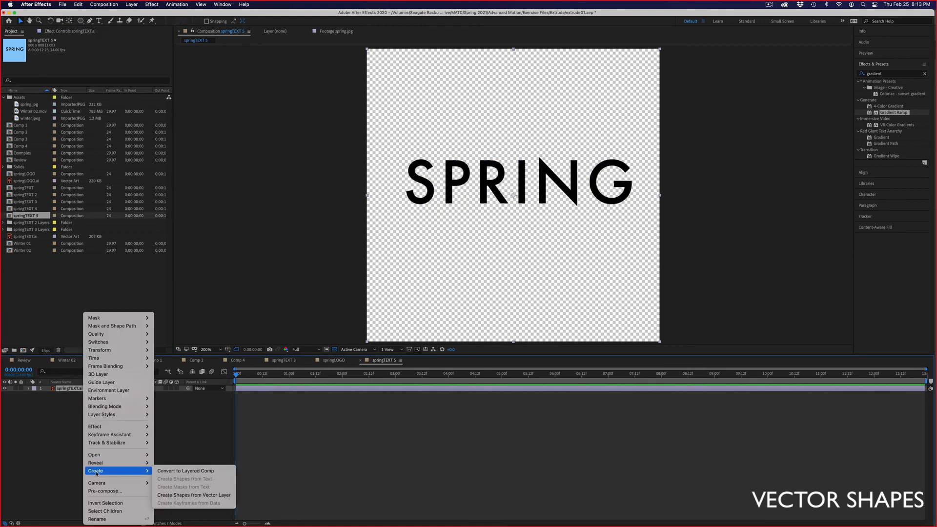